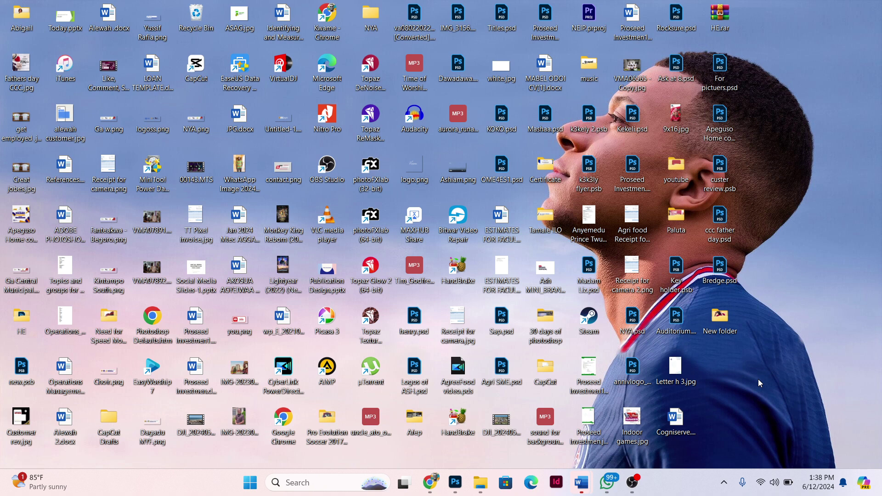
Step: Browse the New folder of flyer images, then return to the blank Grand Opening document
click(480, 482)
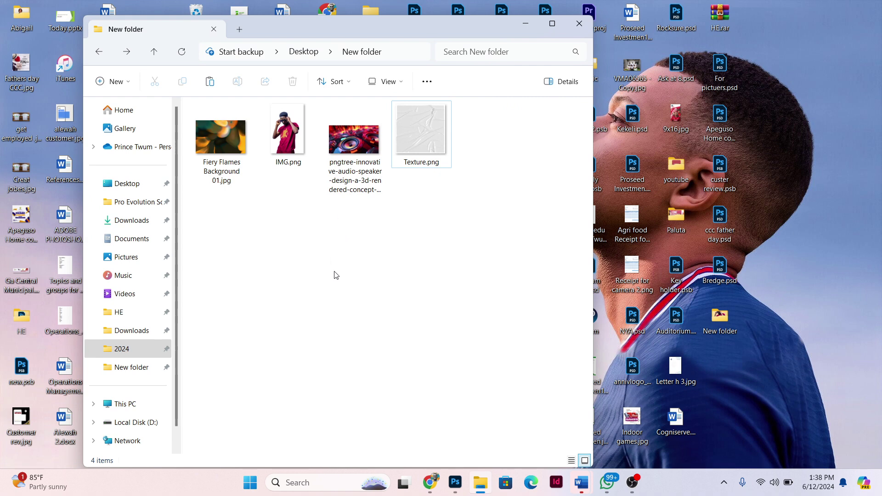
click(455, 483)
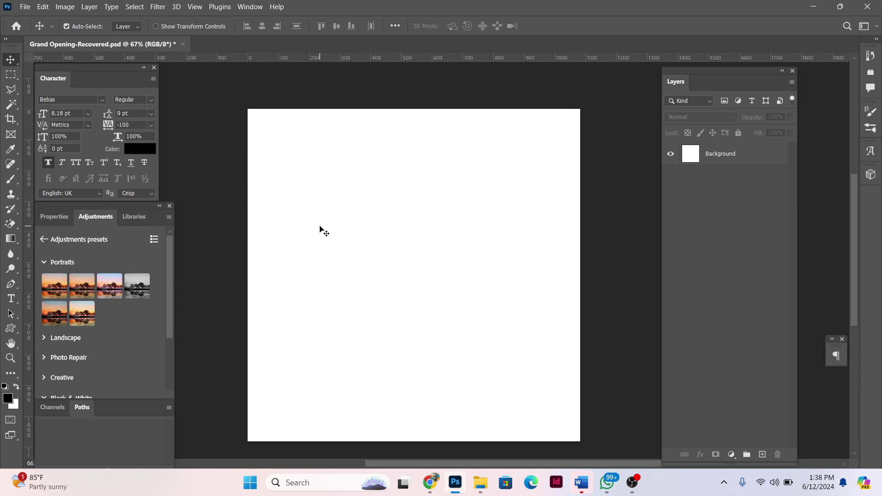
Step: Place Fiery Flames Background 01.jpg into the flyer, scaled up to cover the whole canvas
click(486, 481)
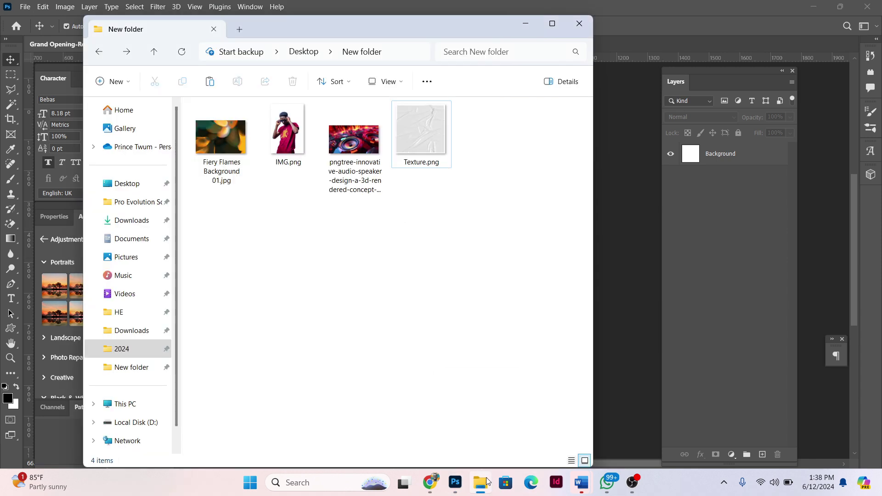
click(220, 150)
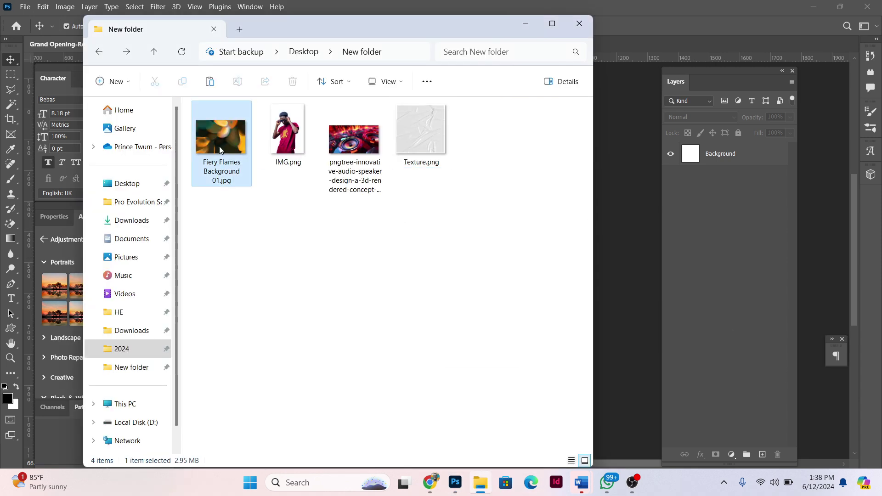
drag(220, 150, 586, 255)
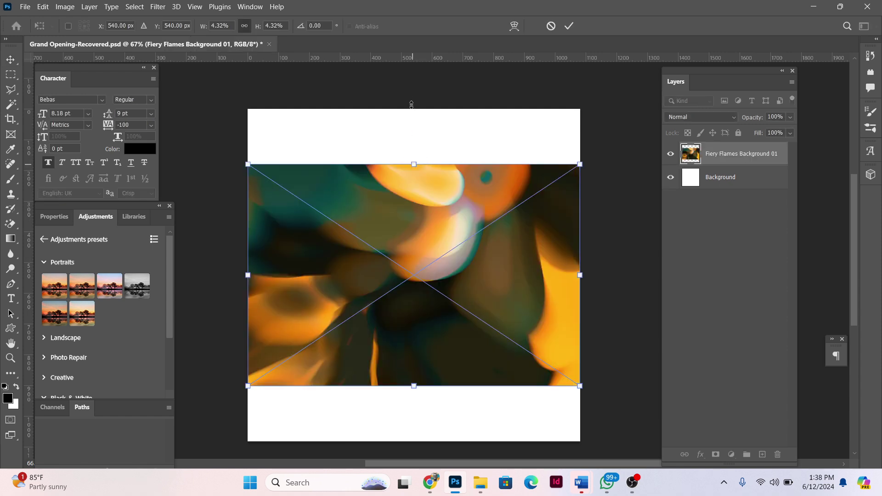
drag(412, 105, 416, 385)
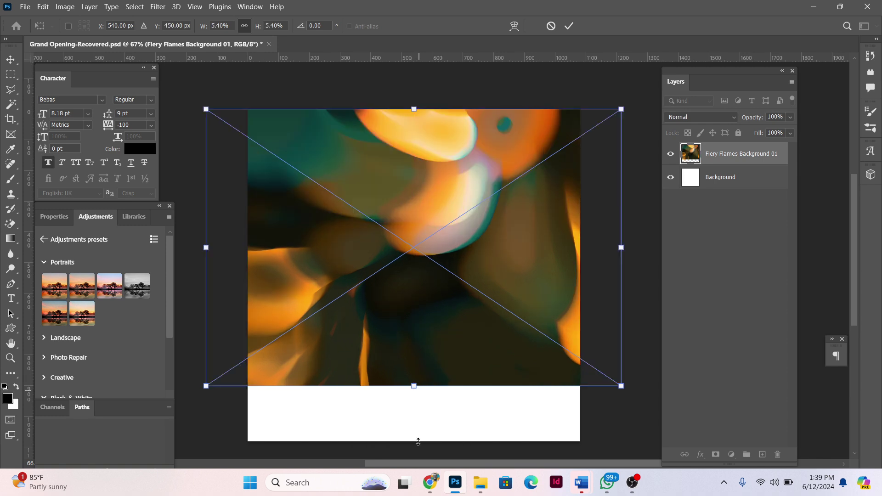
drag(418, 442, 418, 441)
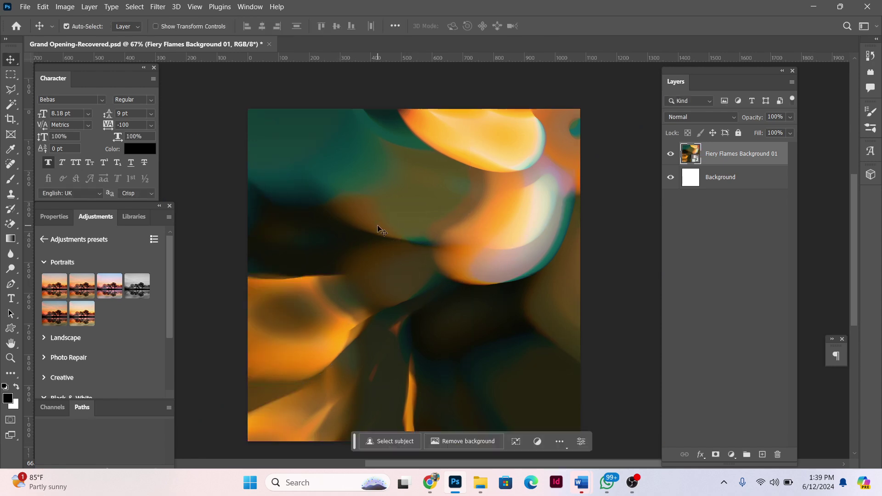
Step: Place the pngtree speaker image above the flames, stretched past the canvas edges to fill it
click(480, 482)
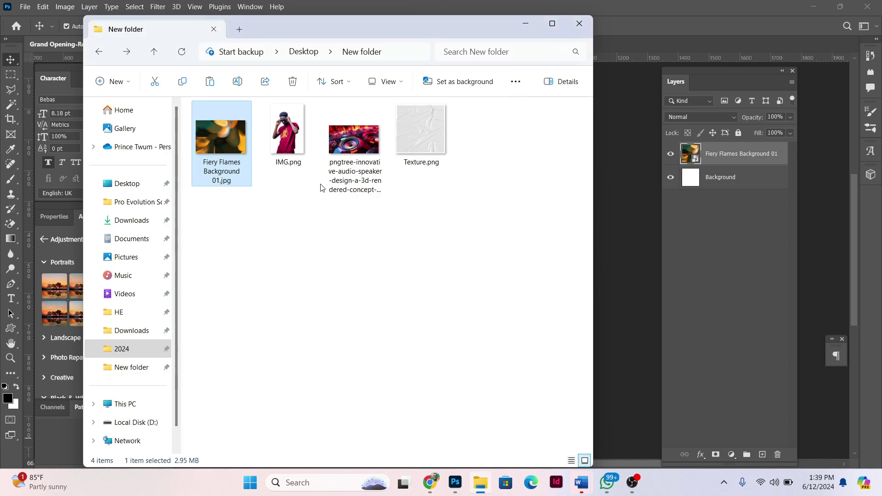
drag(352, 145, 631, 203)
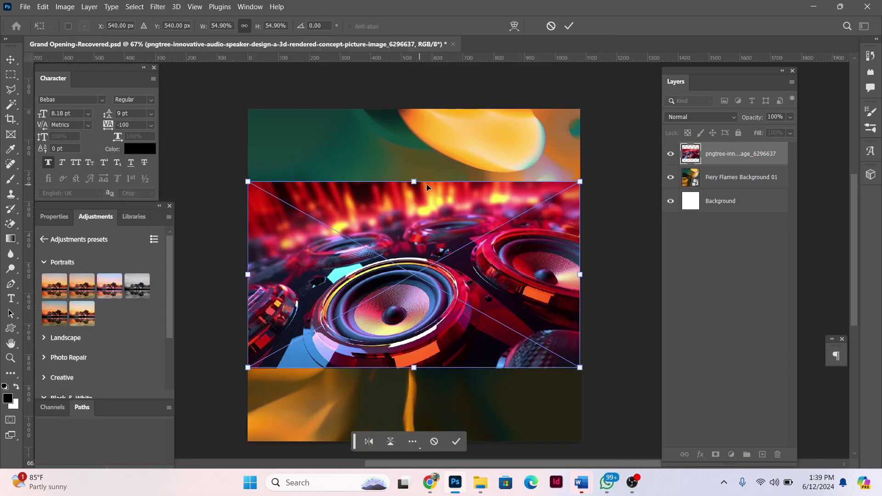
mouse_move(414, 182)
mouse_down()
mouse_move(421, 118)
mouse_move(414, 109)
mouse_up()
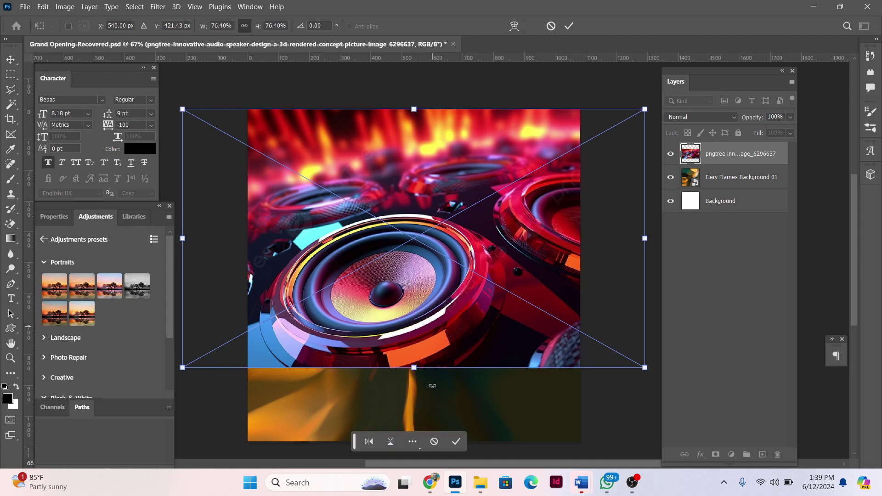
drag(413, 368, 414, 441)
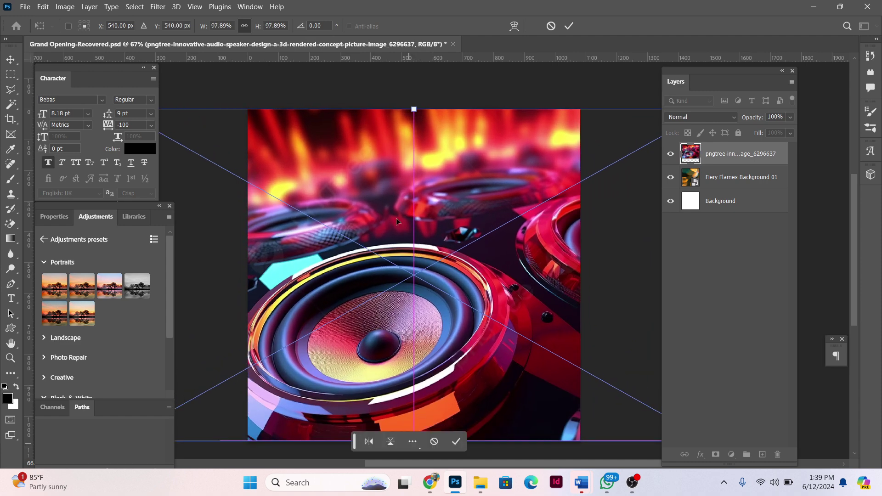
drag(419, 94, 416, 57)
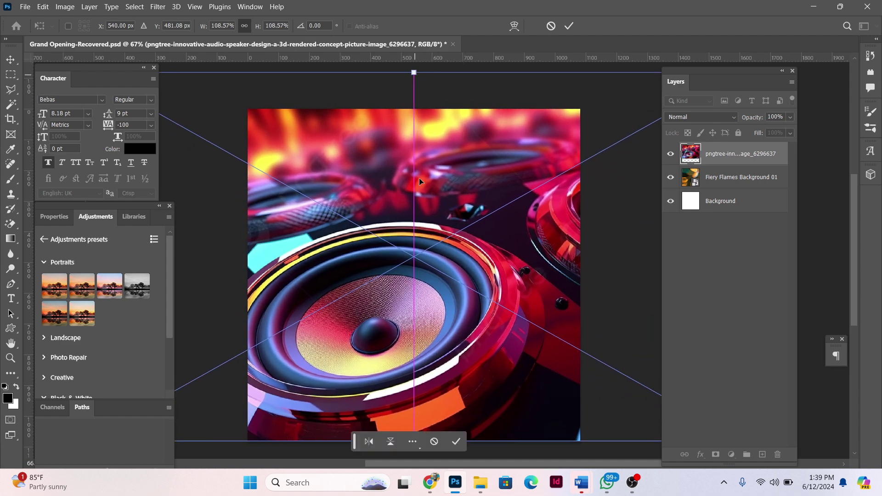
click(569, 26)
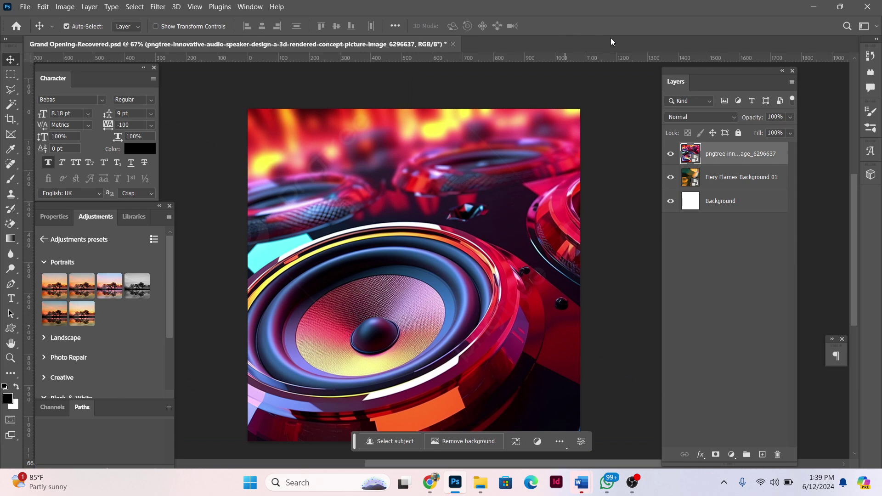
click(705, 116)
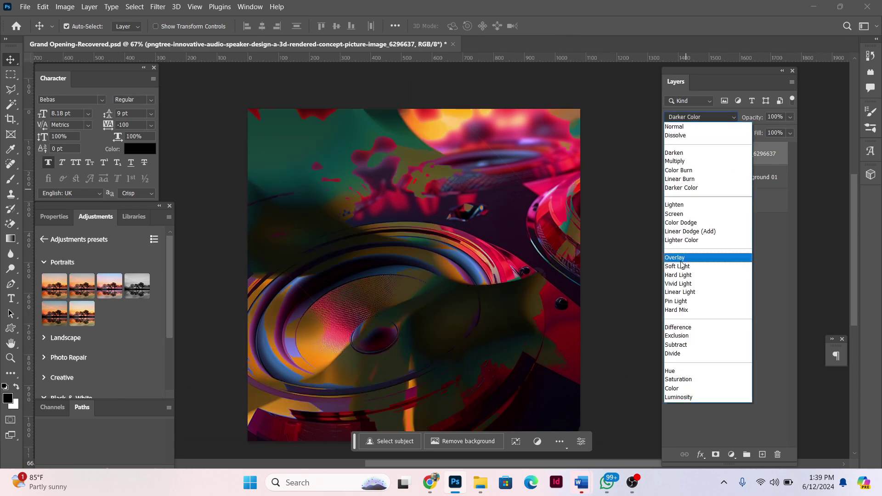
Step: Set the speaker layer to Screen blending and add an empty Layer 1 on top
click(680, 214)
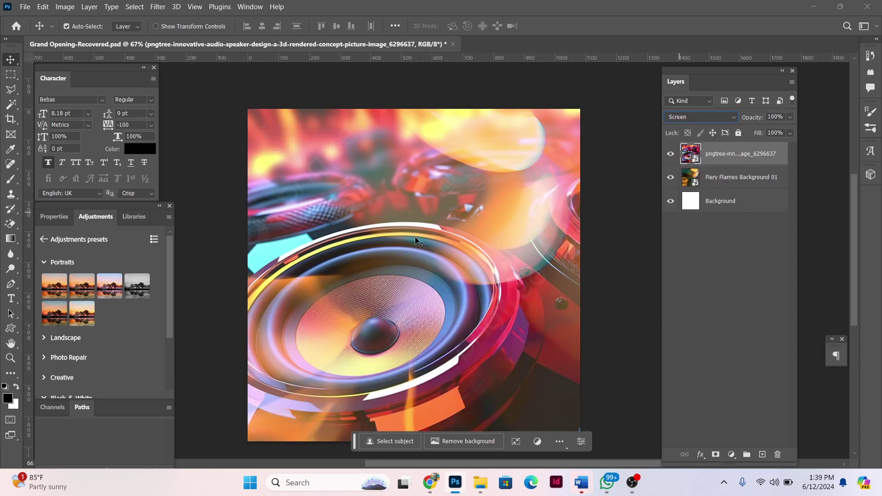
click(761, 454)
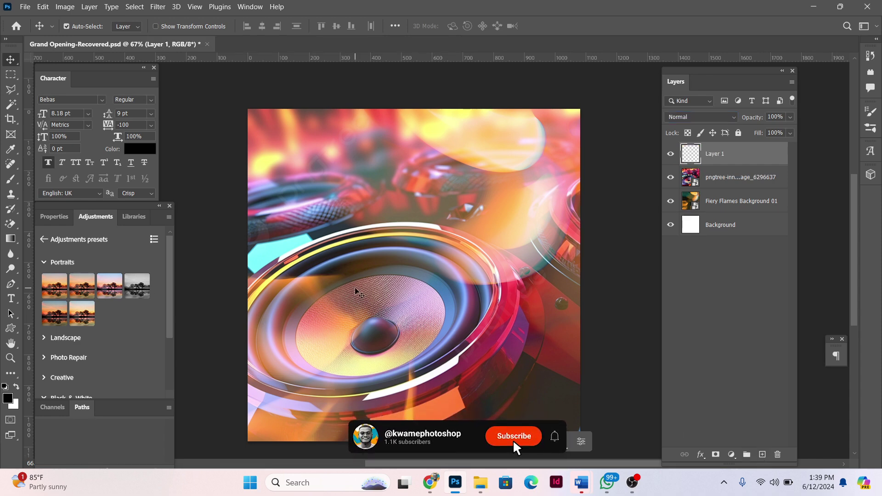
Step: Fill the canvas with a slightly tilted black-to-orange Gradient Fill 1 layer
key(g)
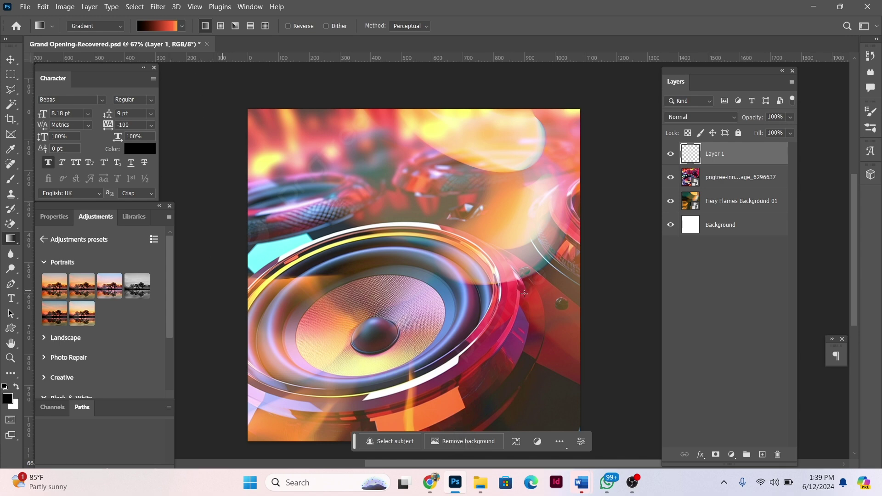
mouse_move(213, 290)
mouse_down()
mouse_move(532, 297)
mouse_move(570, 289)
mouse_up()
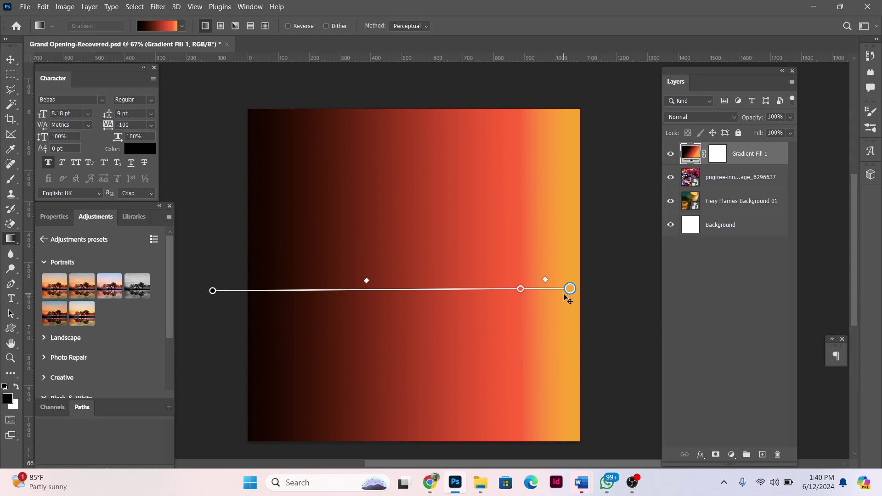
key(ctrl+z)
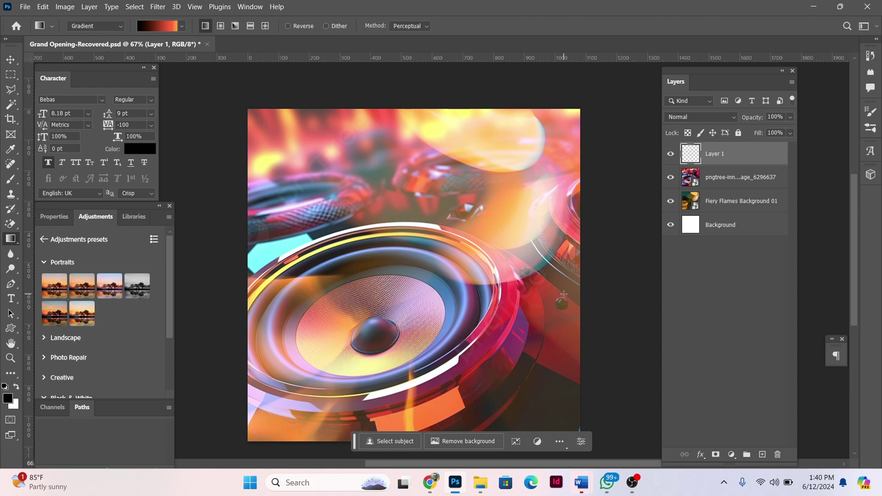
click(10, 59)
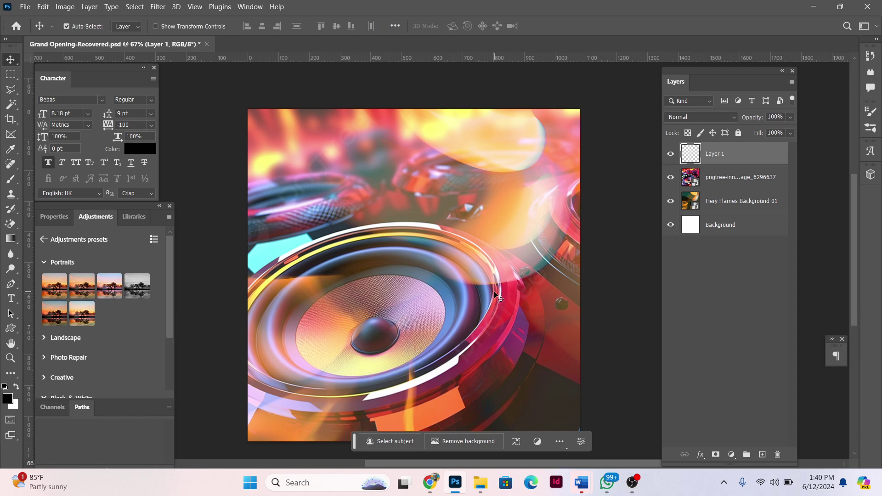
key(g)
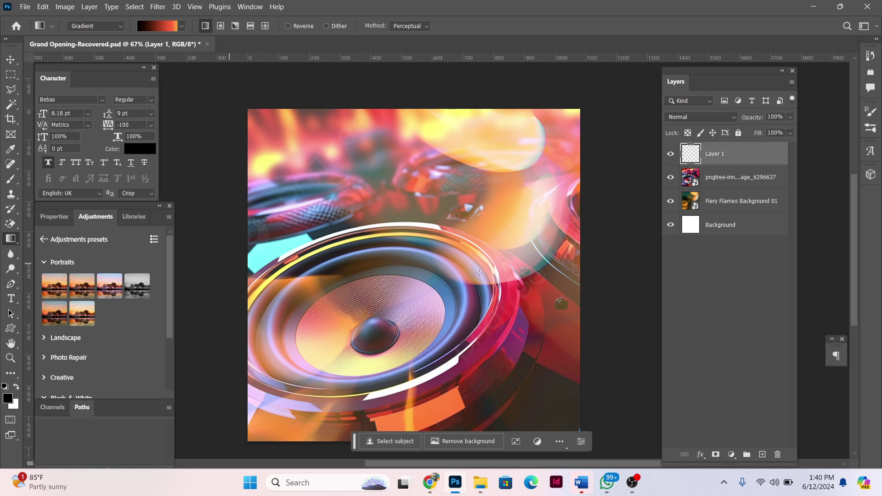
drag(221, 264, 483, 273)
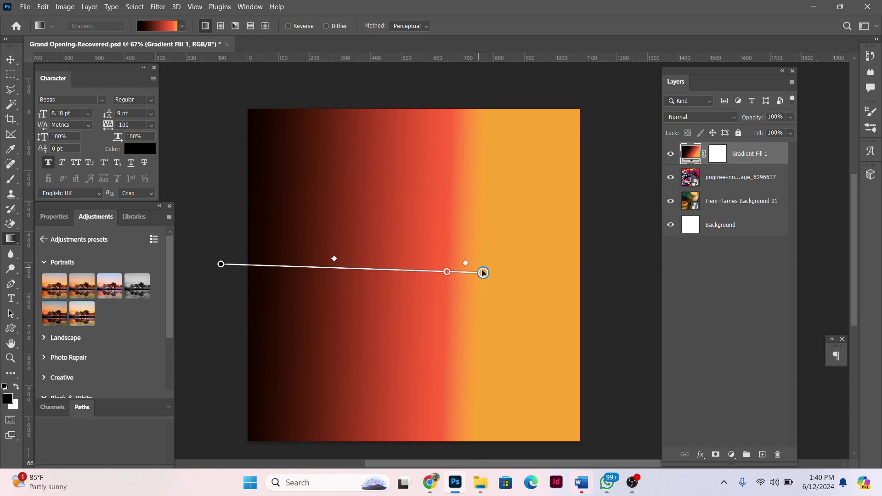
drag(478, 270, 489, 259)
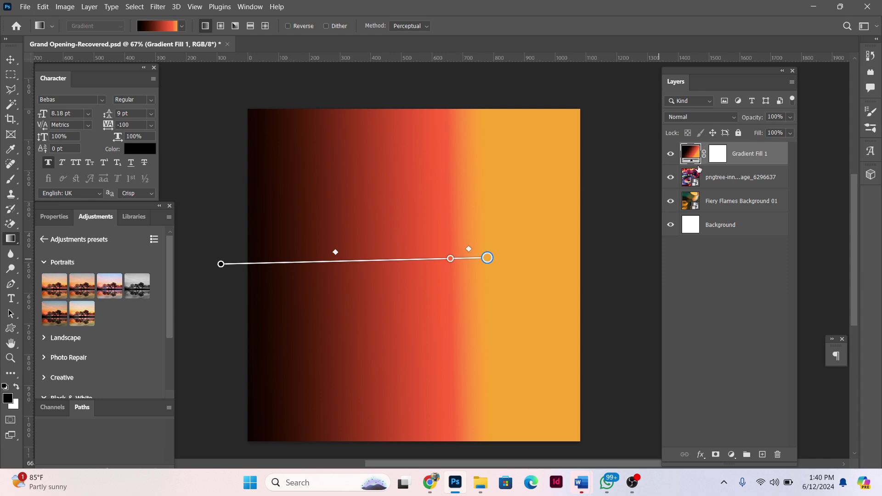
click(711, 157)
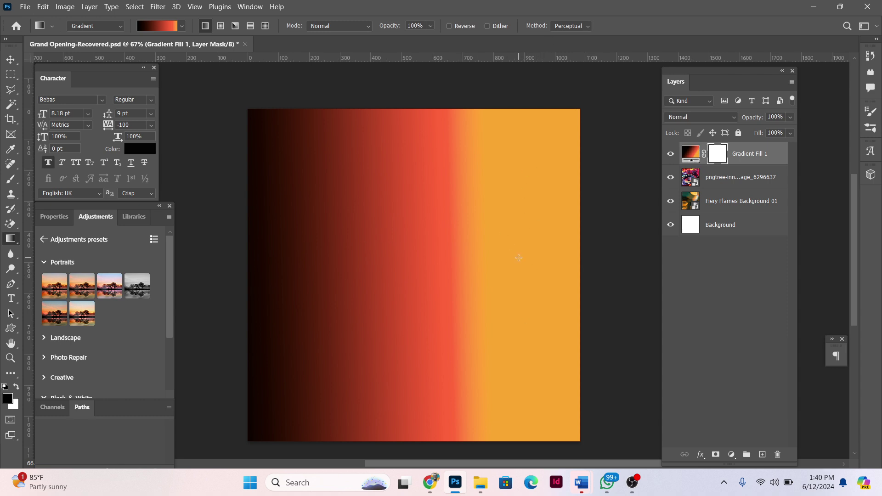
Step: Paint the Gradient Fill 1 mask black with an 800 px soft brush over the right side
key(b)
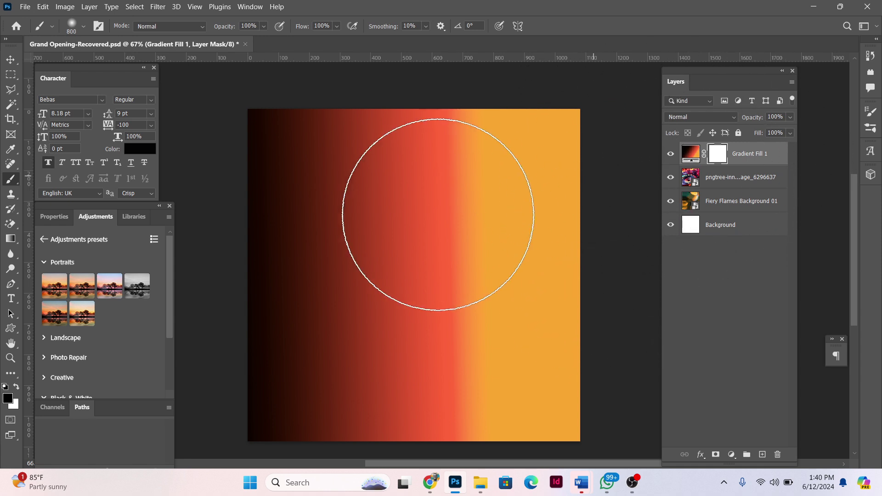
mouse_move(588, 119)
mouse_down()
mouse_move(447, 177)
mouse_move(523, 220)
mouse_move(599, 395)
mouse_move(582, 404)
mouse_move(590, 157)
mouse_move(607, 159)
mouse_up()
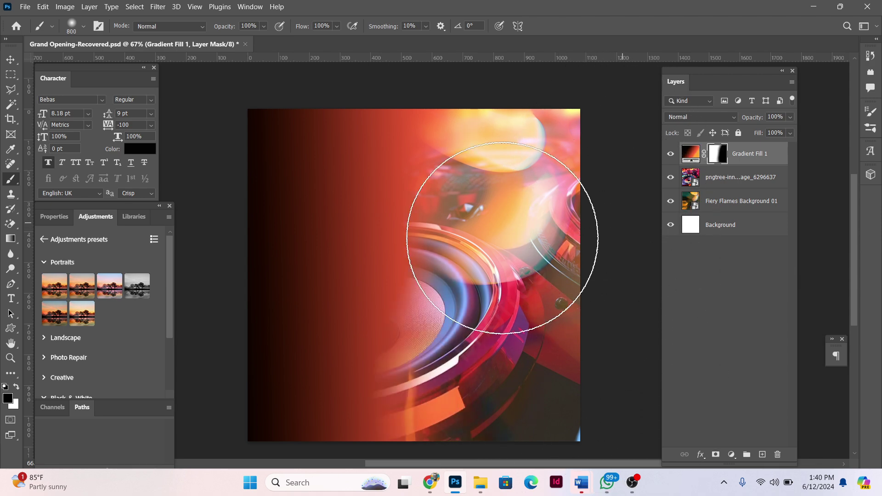
click(12, 60)
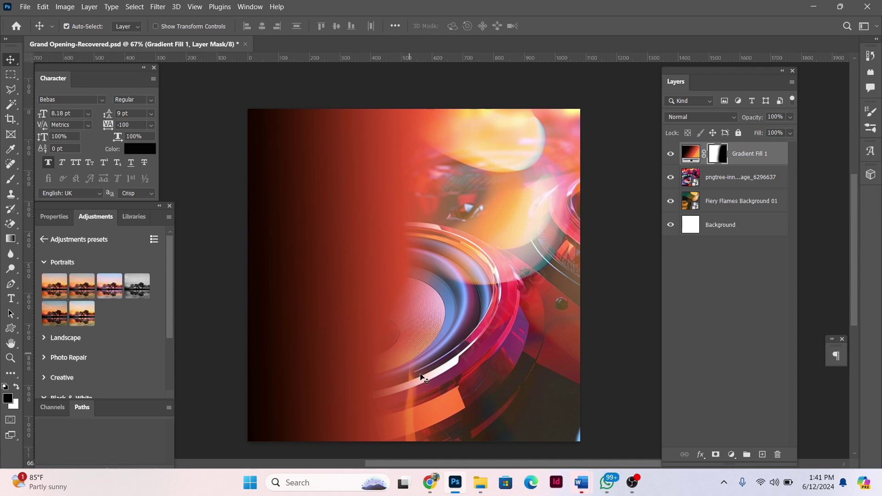
Step: Place IMG.png of the man on top, enlarged and shifted toward the right
click(481, 482)
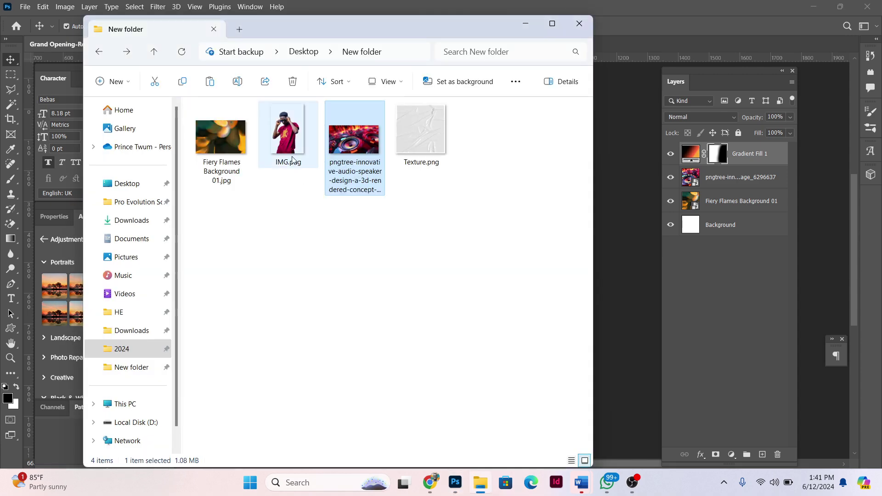
mouse_move(288, 138)
mouse_down()
mouse_move(626, 184)
mouse_move(558, 185)
mouse_up()
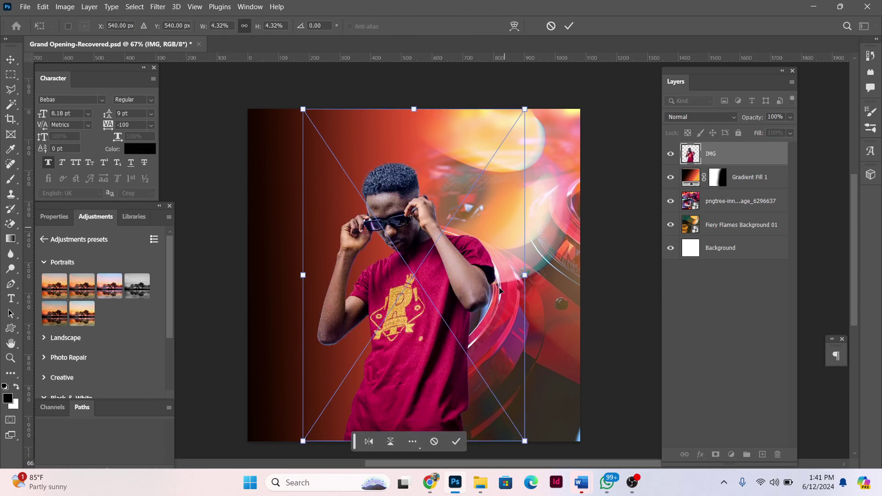
drag(525, 275, 591, 275)
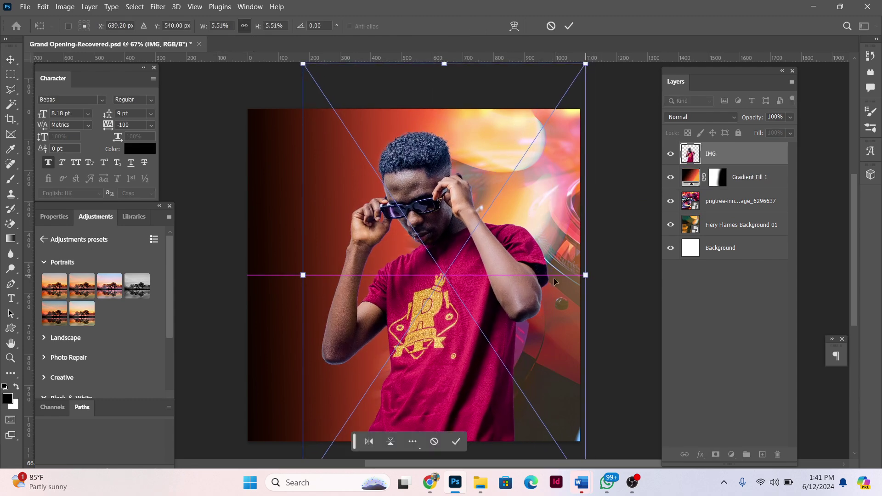
drag(457, 291, 523, 291)
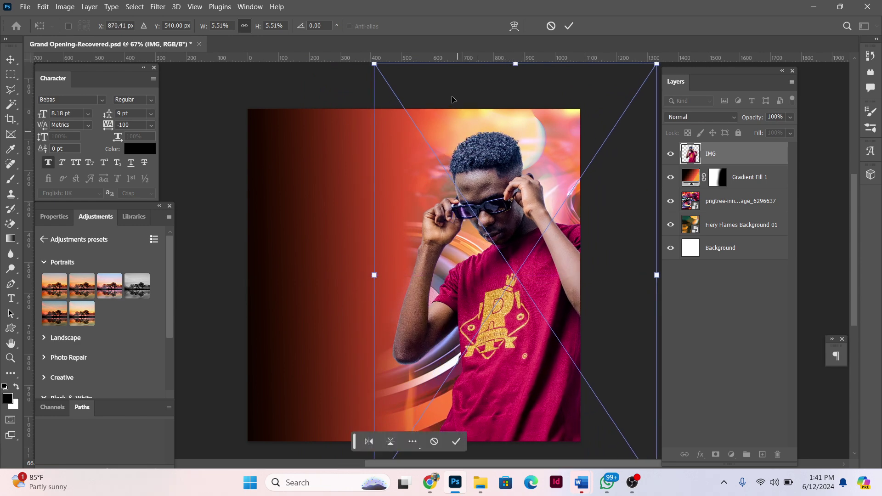
key(Return)
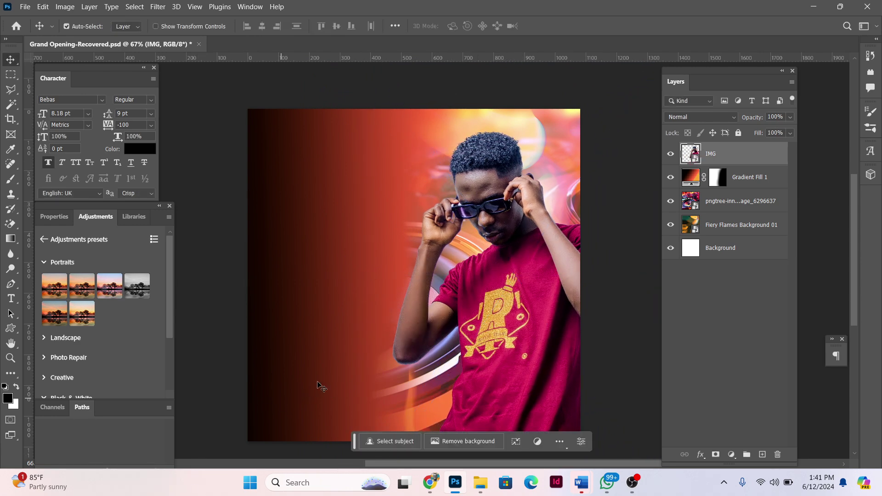
scroll(512, 187, up, 2)
Step: Run the Camera Raw Filter on the IMG layer and raise Texture to +100
scroll(473, 195, up, 1)
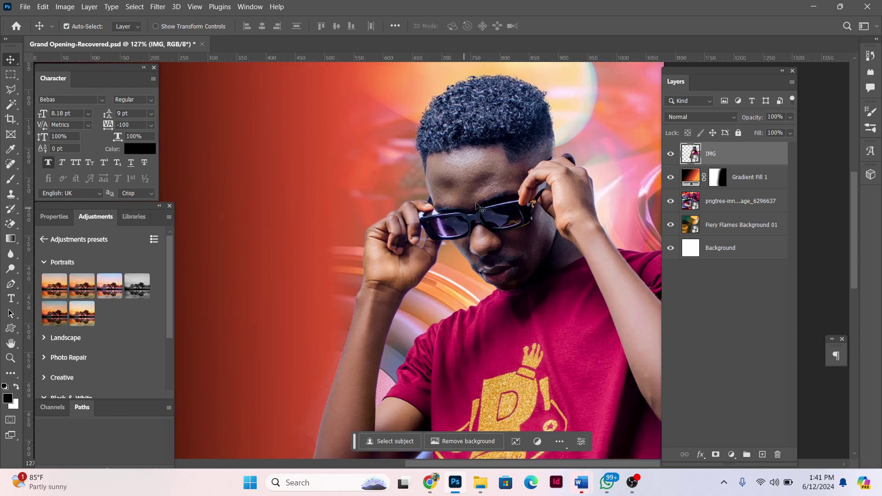
scroll(482, 209, up, 1)
scroll(478, 203, up, 1)
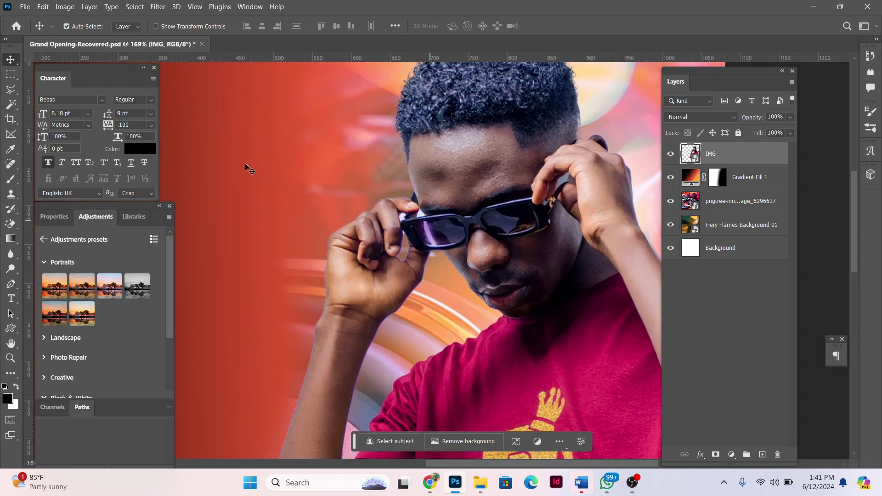
click(156, 6)
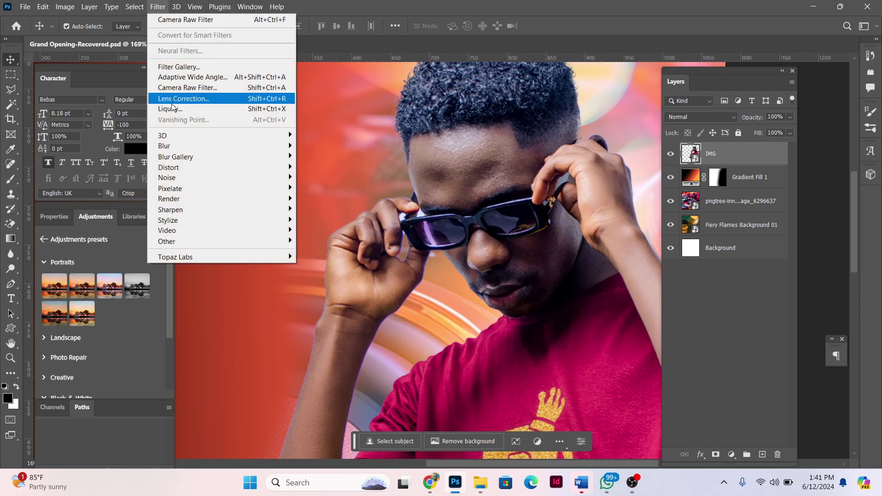
click(176, 87)
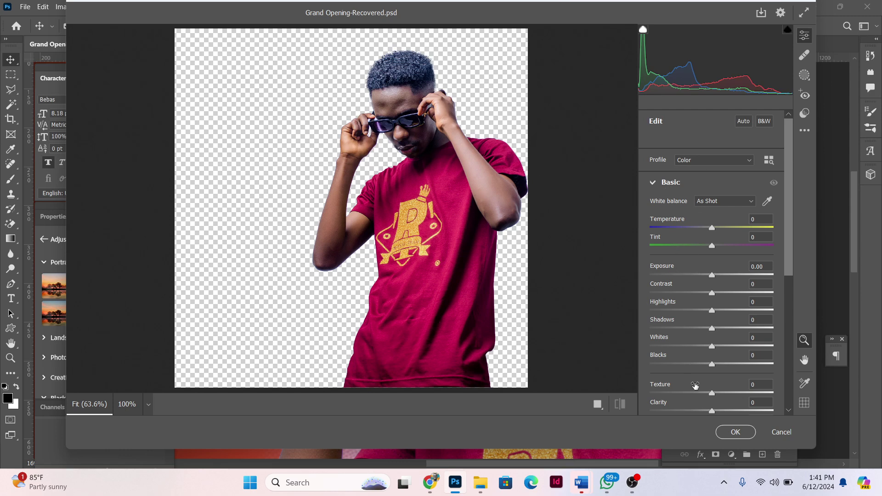
drag(711, 393, 775, 393)
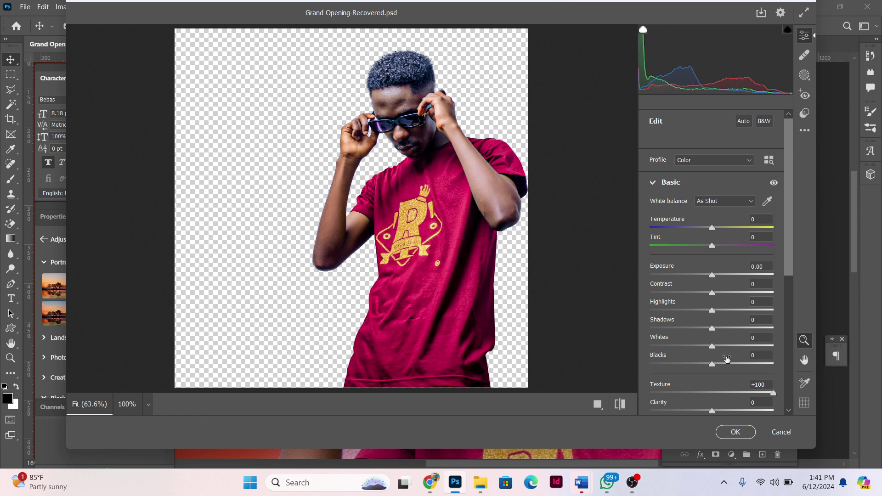
Step: Set Detail Sharpening to 74 and Clarity to +42, then apply the Camera Raw filter
click(652, 183)
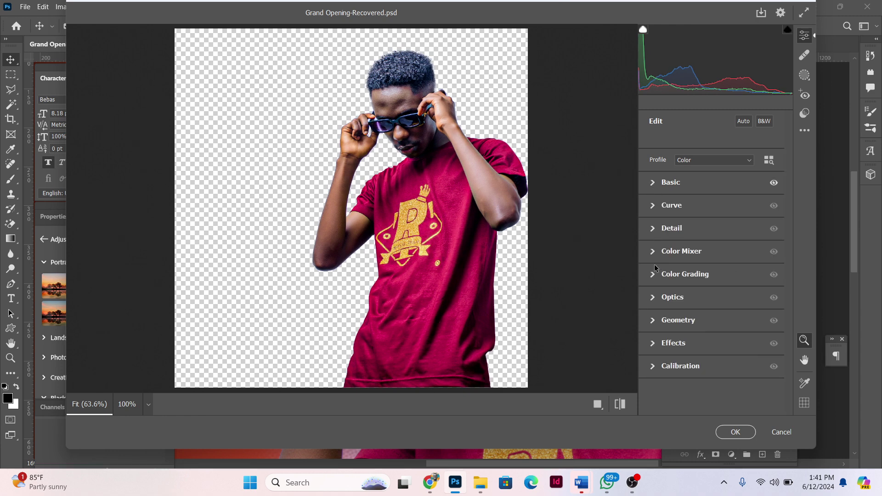
click(656, 229)
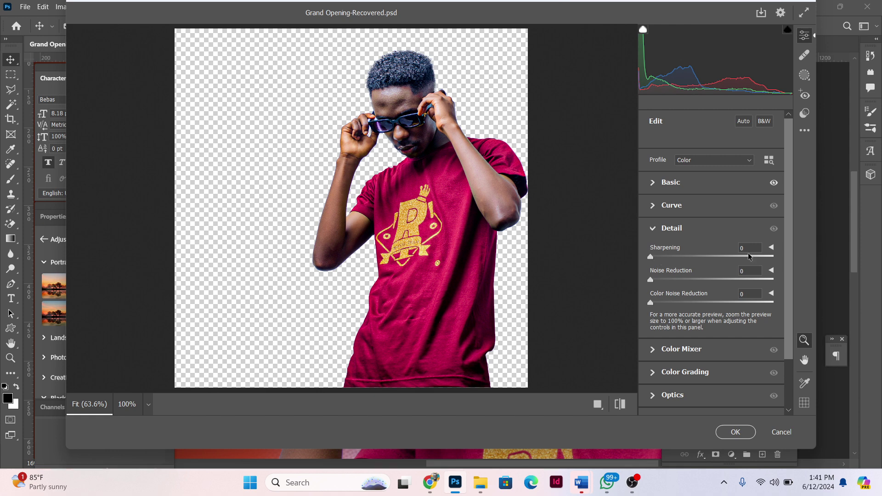
drag(752, 247, 722, 250)
text(74)
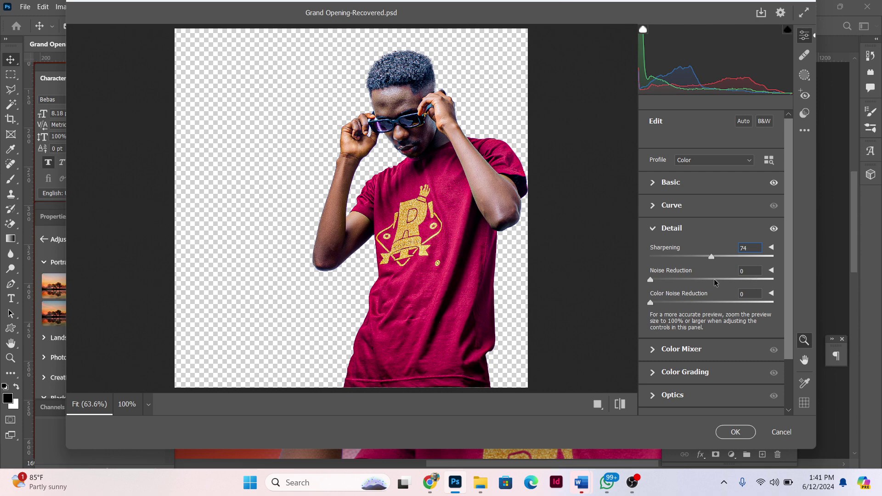
click(752, 272)
click(658, 236)
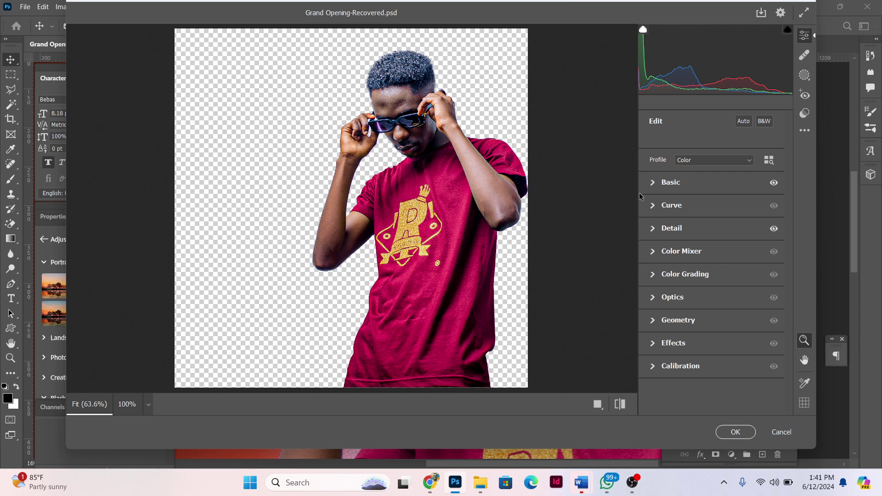
click(651, 184)
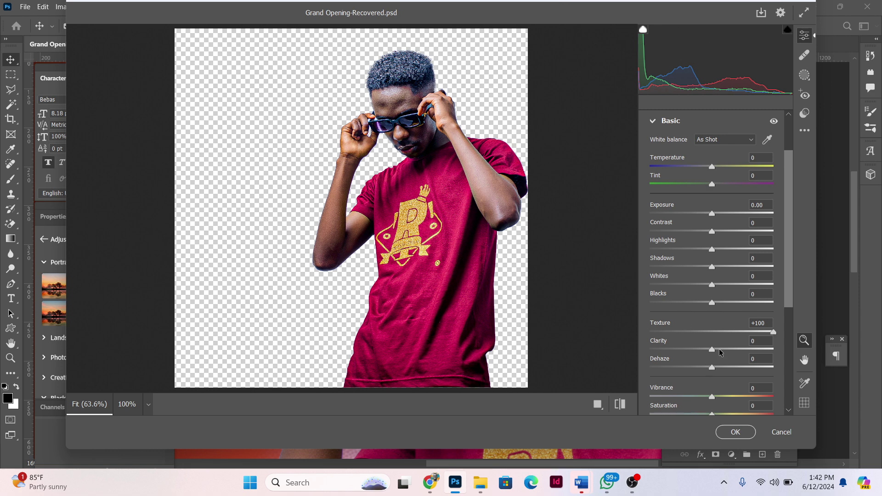
drag(751, 341, 729, 341)
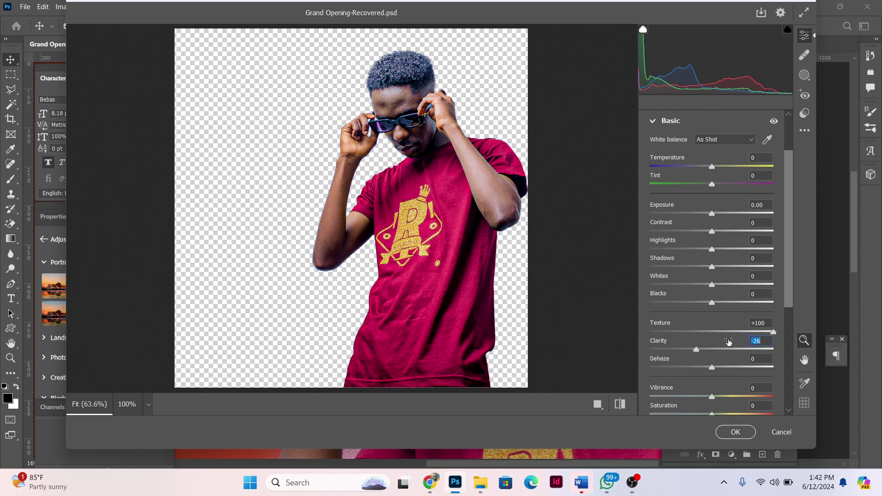
text(42)
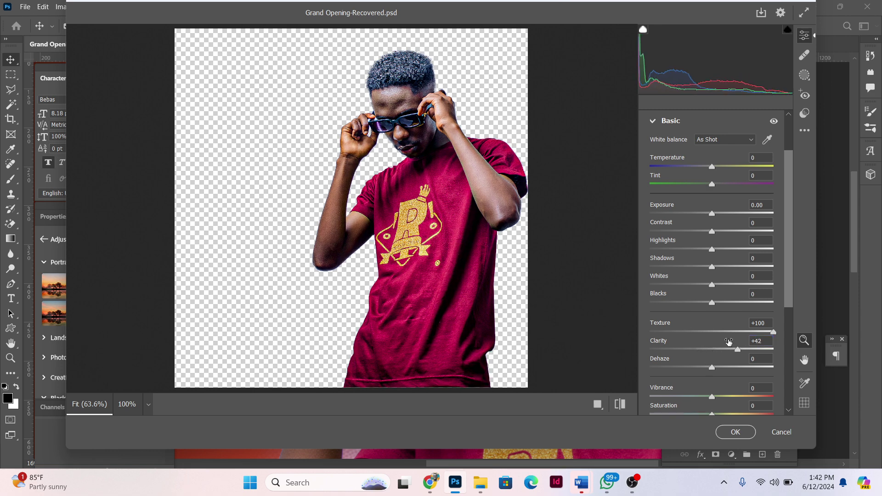
click(744, 431)
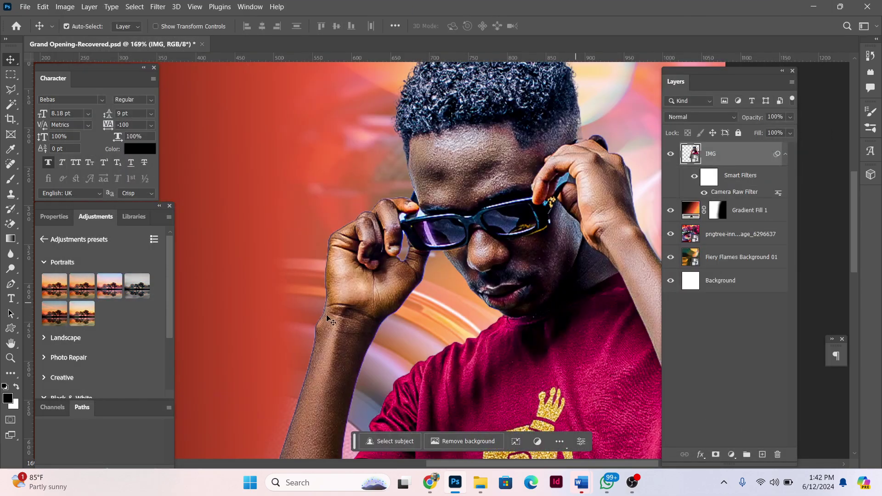
Step: Rasterize the IMG layer via a Magic Eraser click, then zoom back out to the full flyer
scroll(300, 188, up, 5)
scroll(364, 207, down, 3)
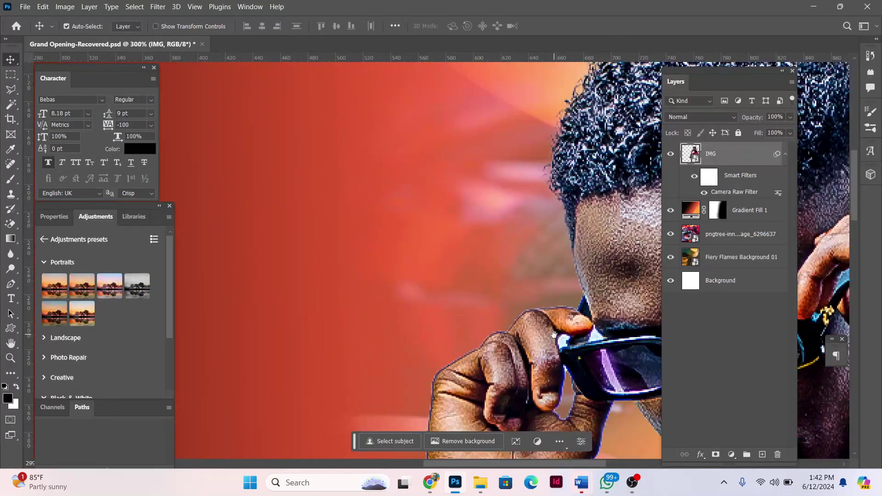
scroll(364, 206, up, 2)
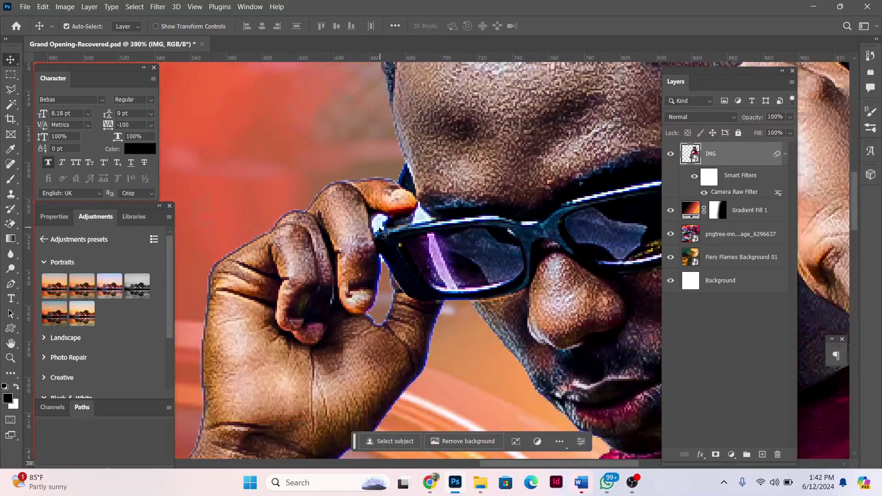
key(e)
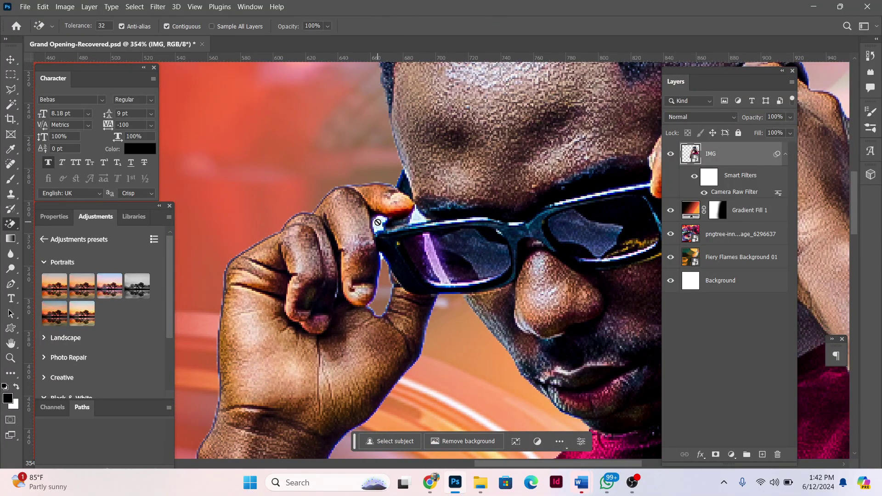
click(301, 247)
key(Return)
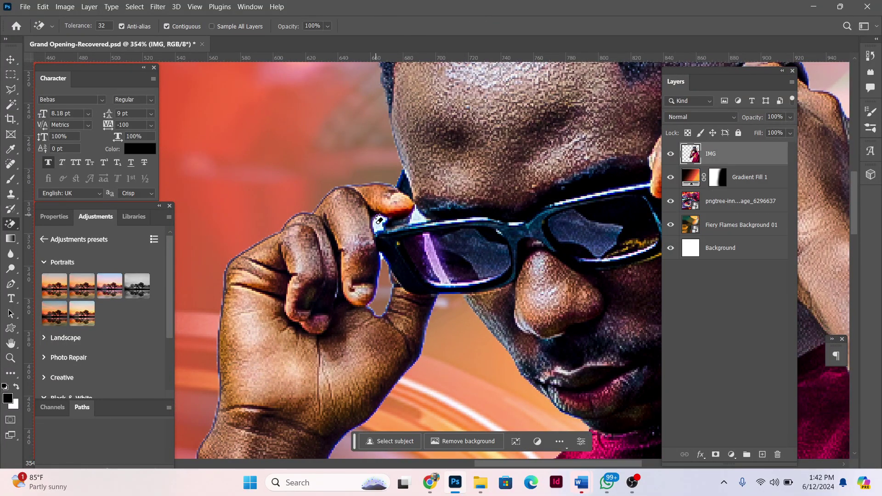
scroll(423, 210, down, 2)
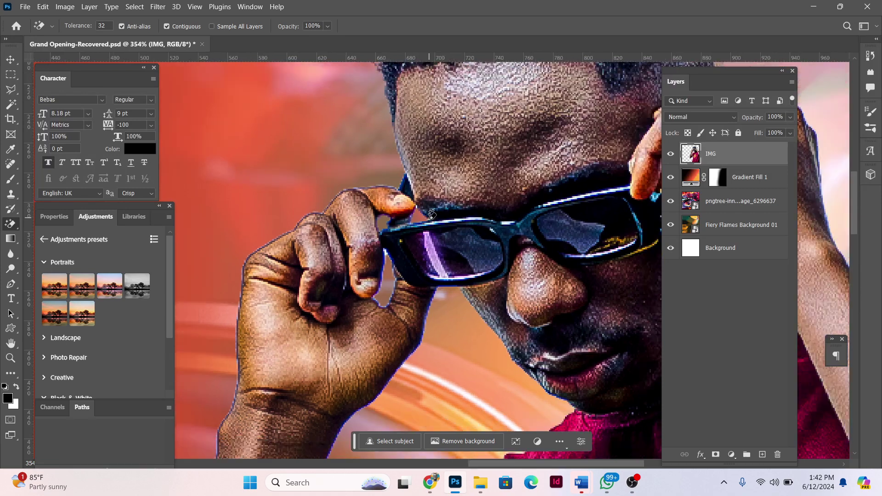
scroll(423, 210, down, 3)
scroll(424, 210, down, 1)
click(10, 59)
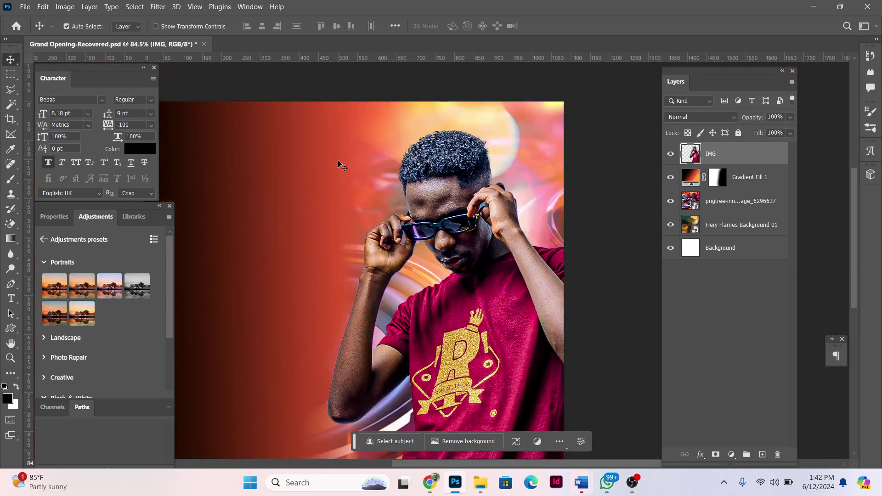
scroll(509, 216, down, 2)
drag(464, 269, 542, 255)
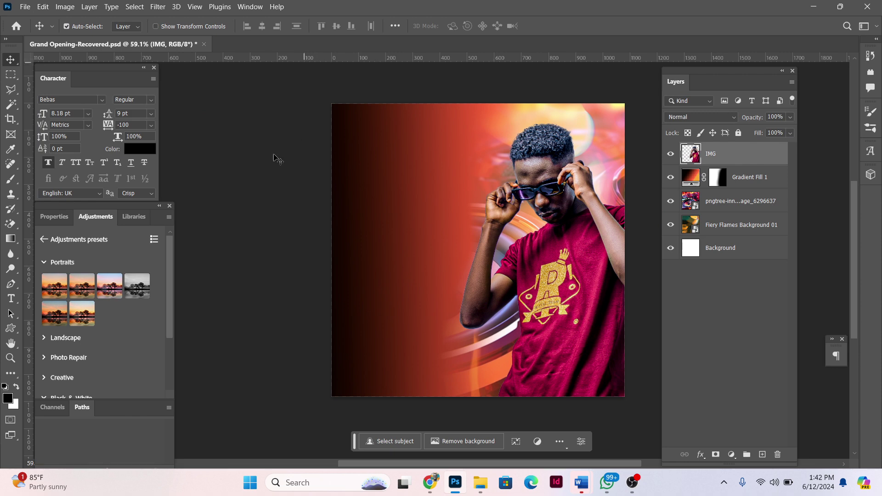
Step: Add the Portraits Warmth preset, creating a Photo Filter 1 group above the IMG layer
click(251, 7)
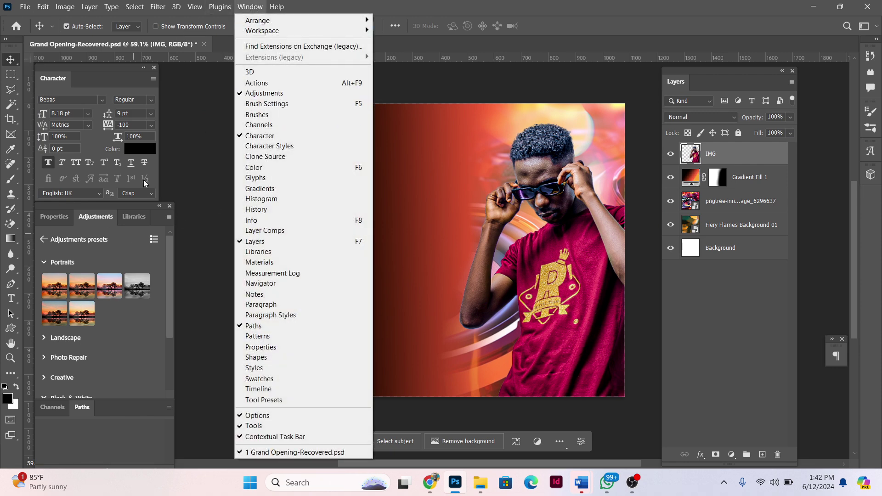
click(168, 251)
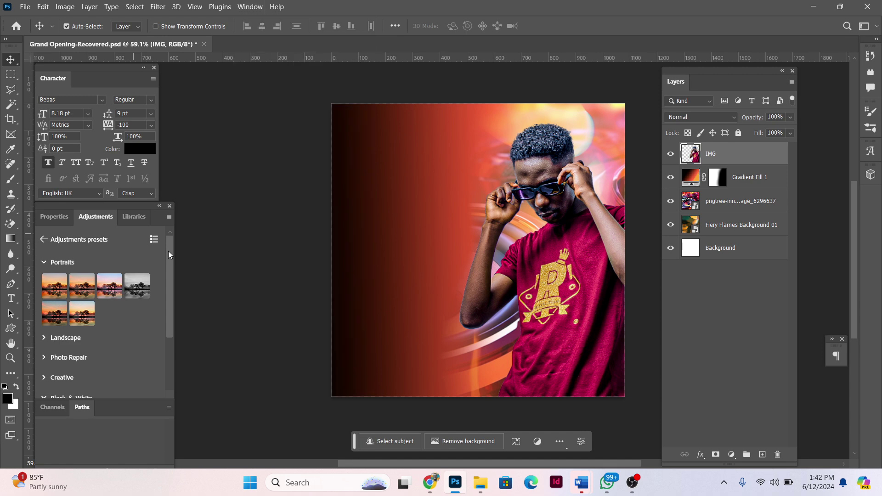
click(85, 288)
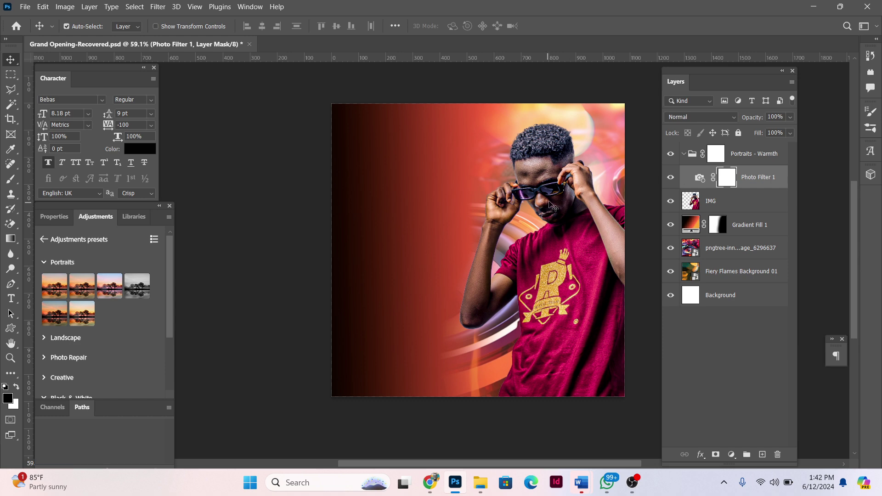
scroll(564, 191, up, 2)
scroll(570, 183, down, 2)
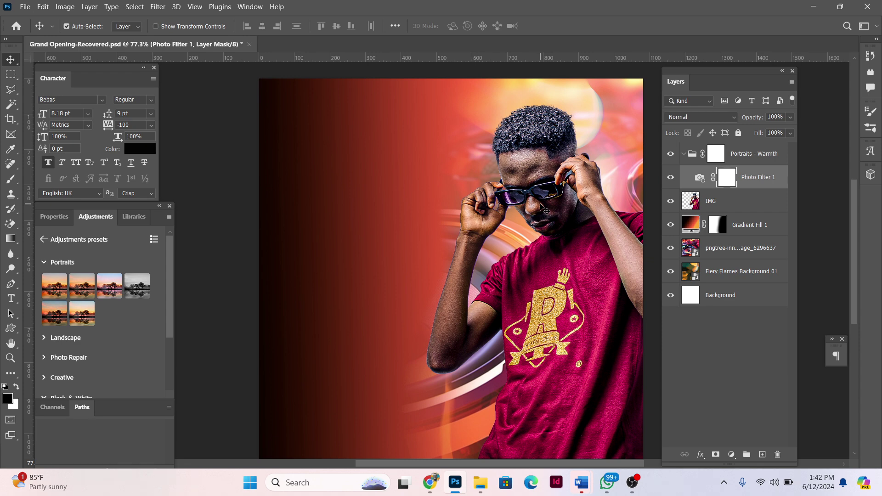
scroll(547, 206, down, 3)
scroll(566, 202, up, 3)
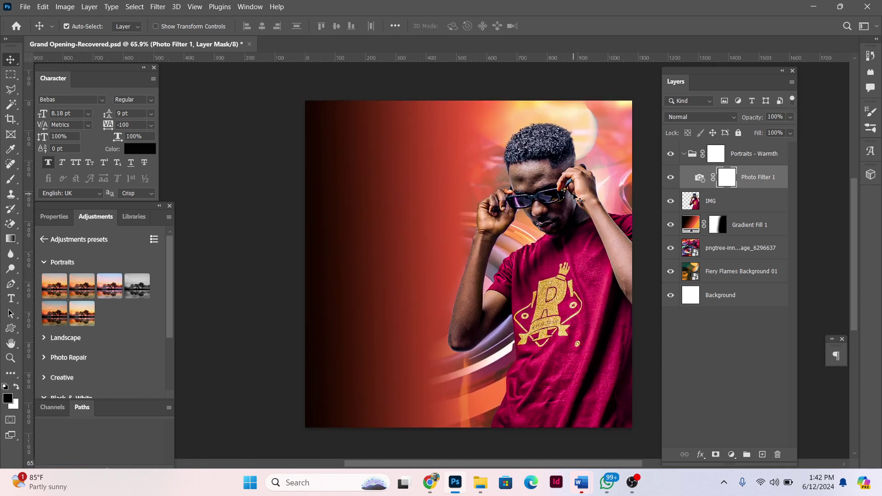
scroll(577, 199, up, 1)
scroll(535, 225, down, 2)
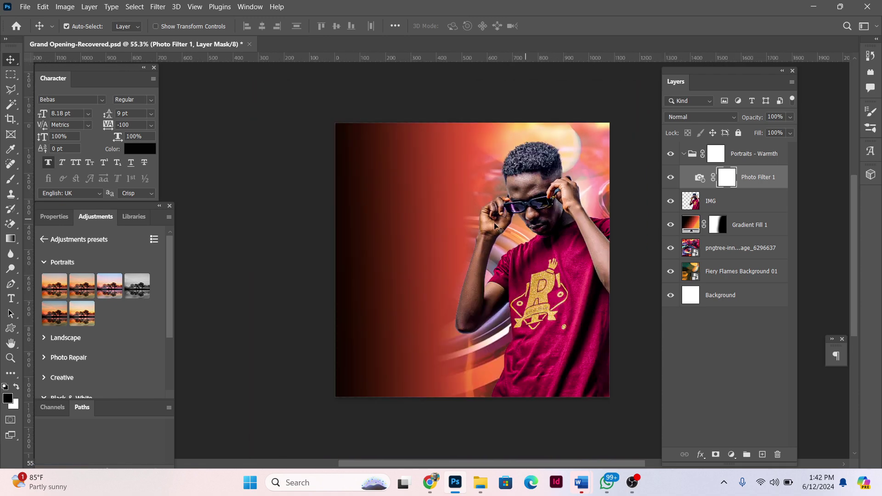
scroll(488, 243, down, 3)
scroll(470, 242, up, 2)
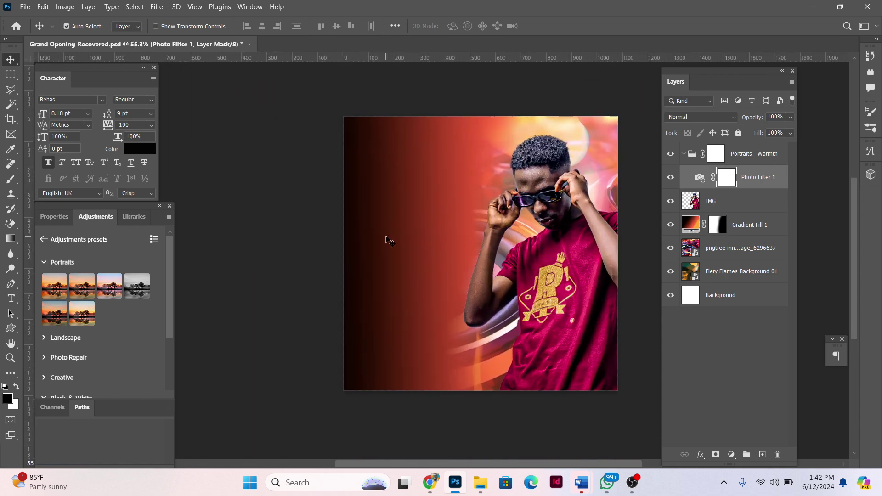
scroll(388, 241, up, 1)
drag(502, 184, 444, 183)
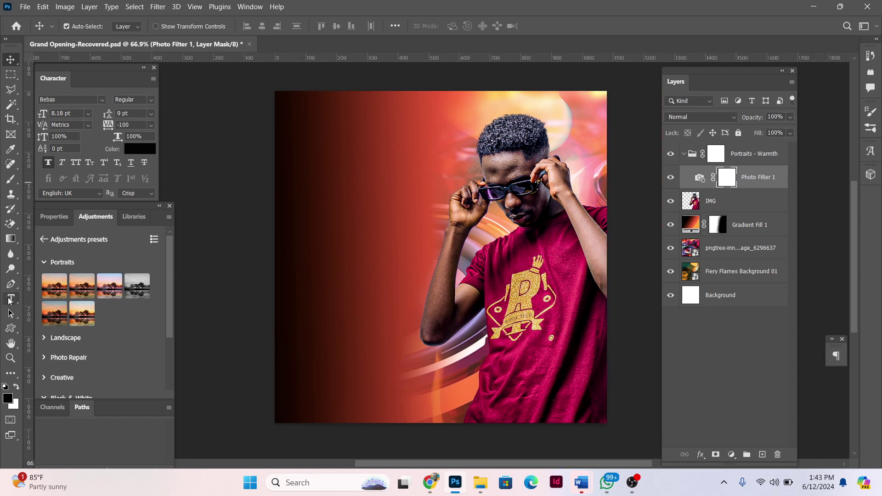
Step: Collapse the Portraits - Warmth group and type GRAND on the flyer's left side
click(11, 298)
click(767, 156)
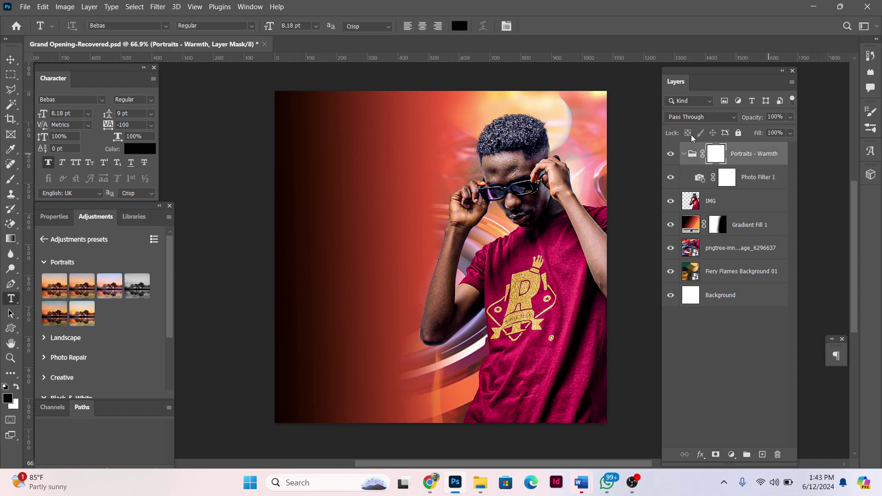
click(684, 153)
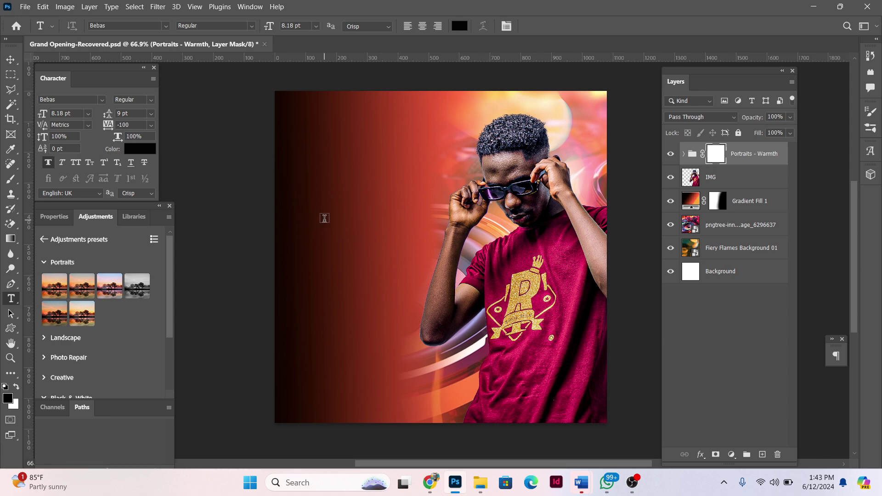
click(364, 218)
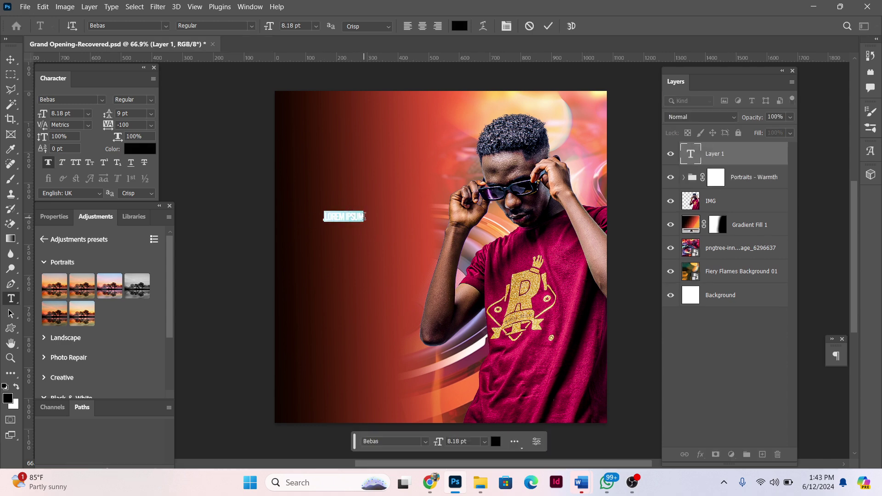
text(GRA)
text(ND)
Step: Enlarge the GRAND text and colour it white (ffffff)
key(ctrl+a)
drag(268, 28, 466, 28)
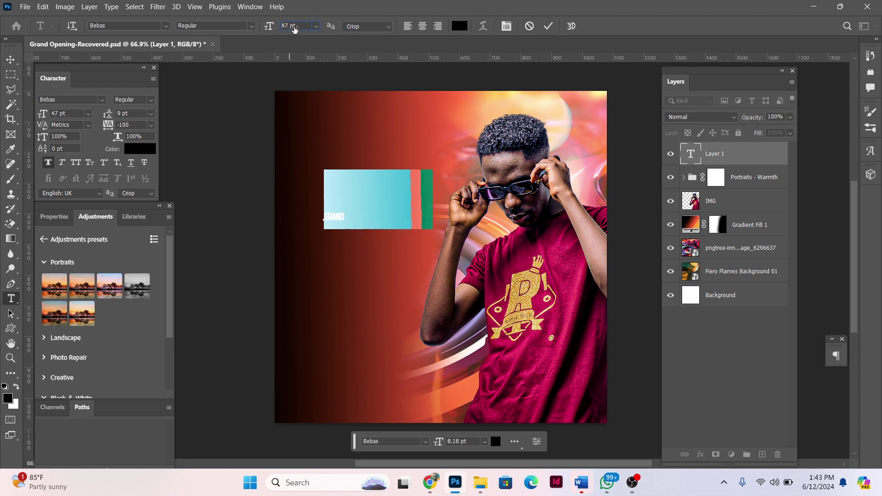
click(462, 26)
text(ffffff)
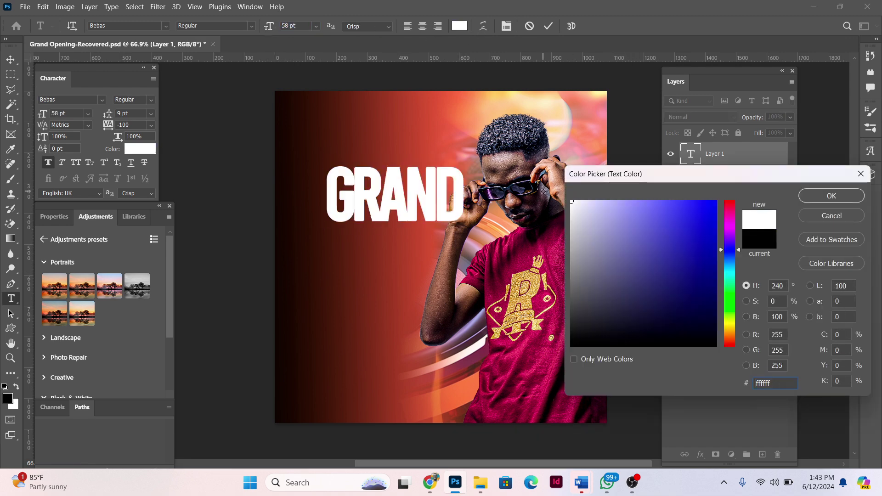
click(813, 197)
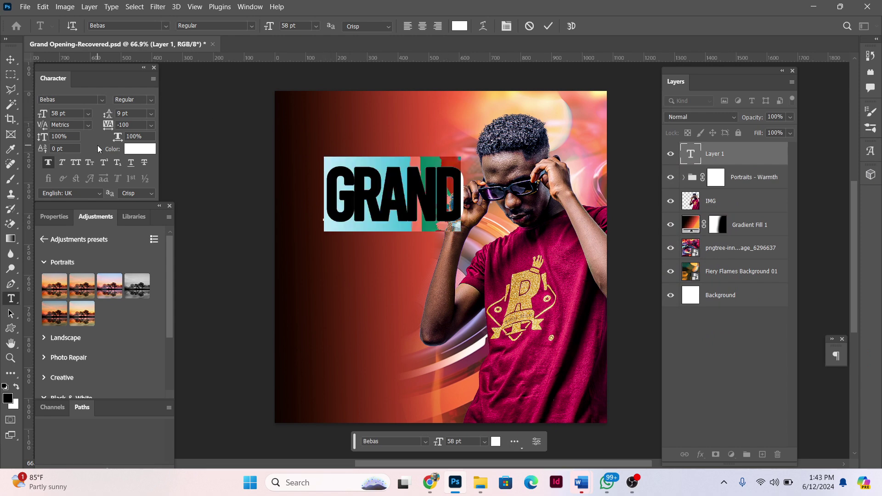
Step: Set GRAND to 56.79 pt with -20 tracking and commit the text
click(69, 113)
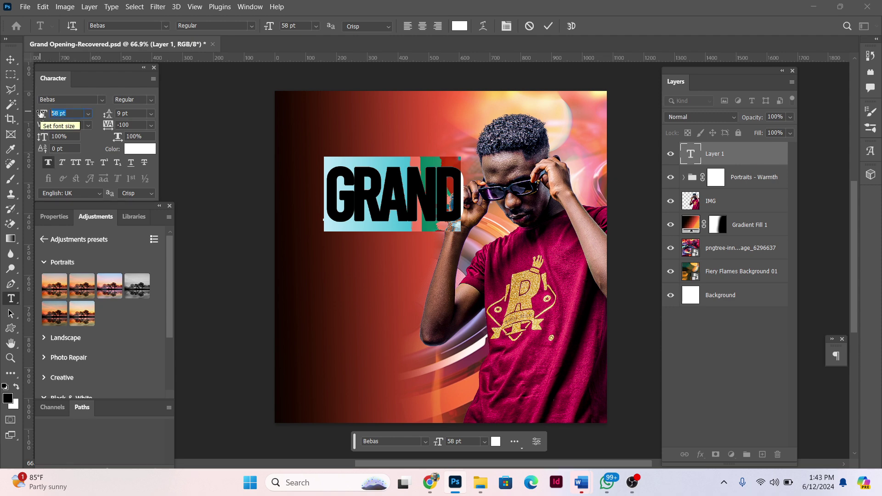
text(56.79)
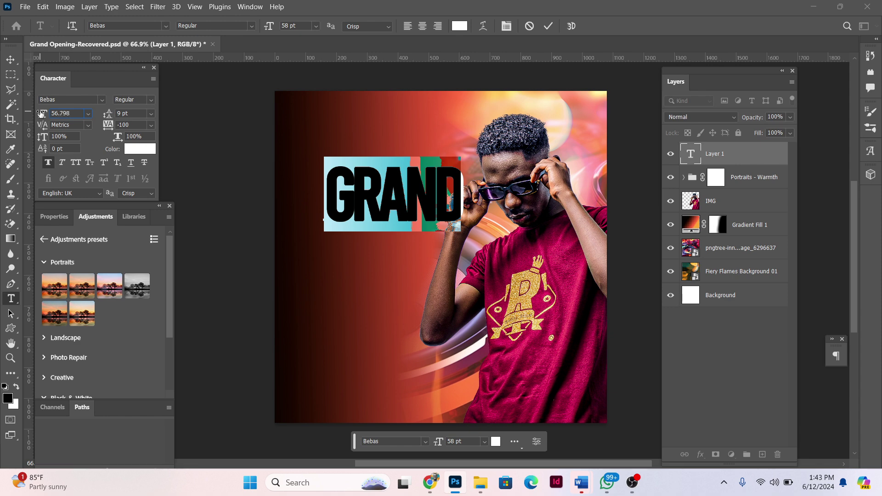
key(Return)
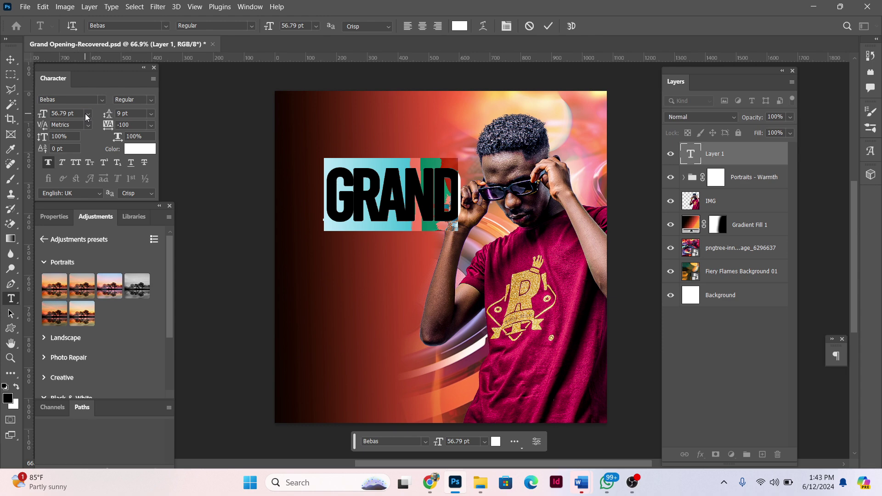
click(123, 125)
text(-20)
key(Return)
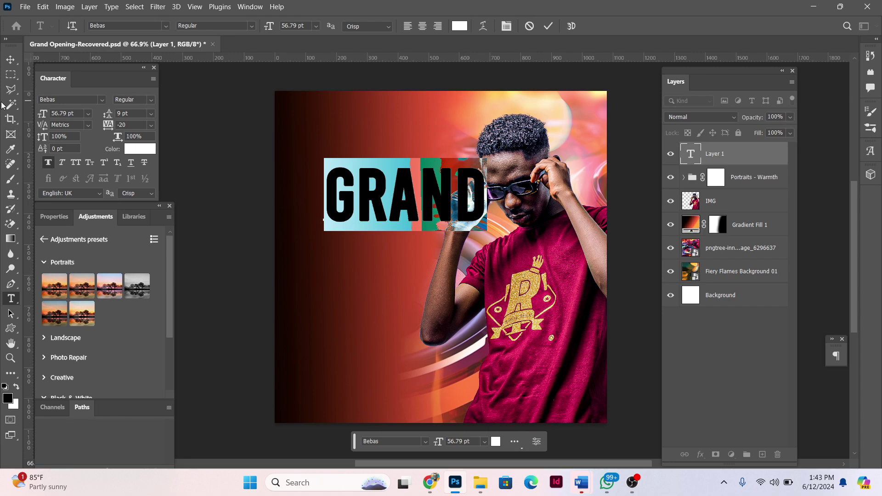
click(8, 62)
Step: Turn off faux bold on GRAND and nudge it slightly left, undoing an accidental gradient duplicate
drag(432, 193, 417, 200)
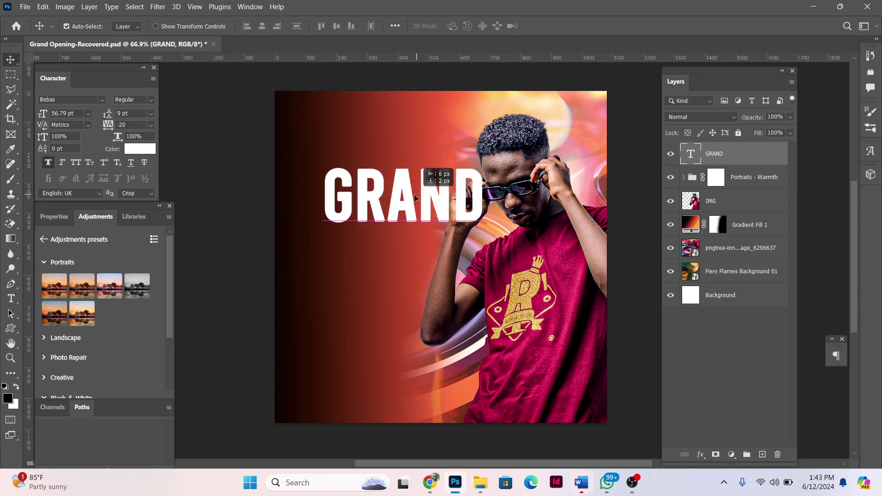
click(49, 163)
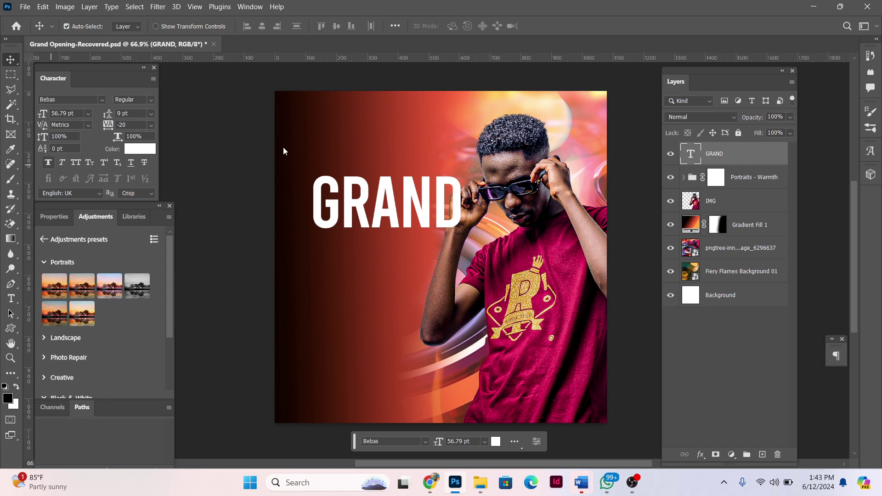
drag(369, 214, 363, 214)
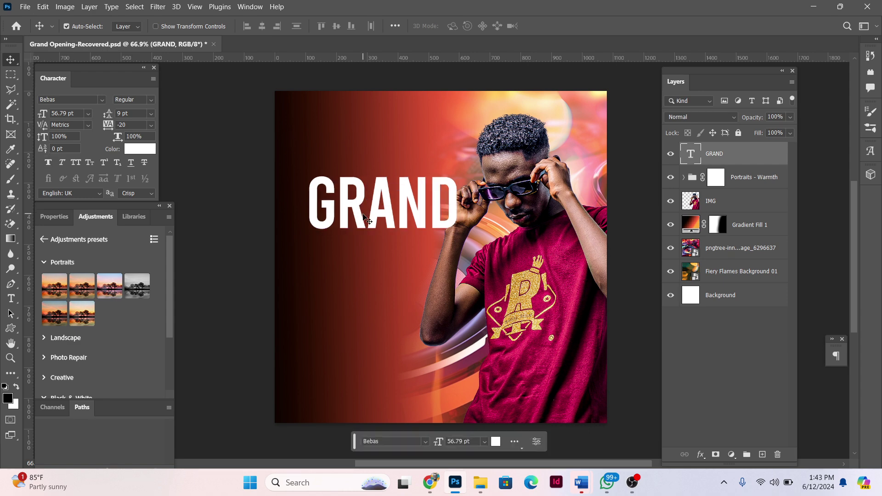
drag(365, 262, 362, 261)
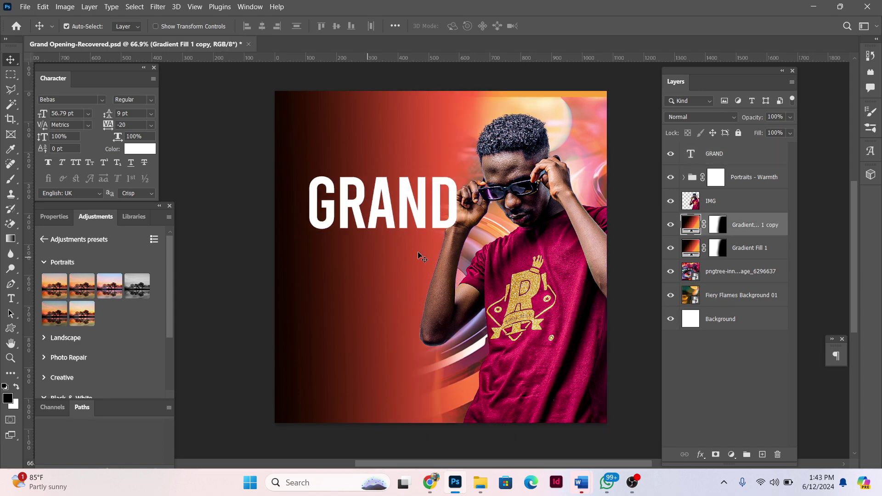
key(ctrl+z)
key(ctrl+z)
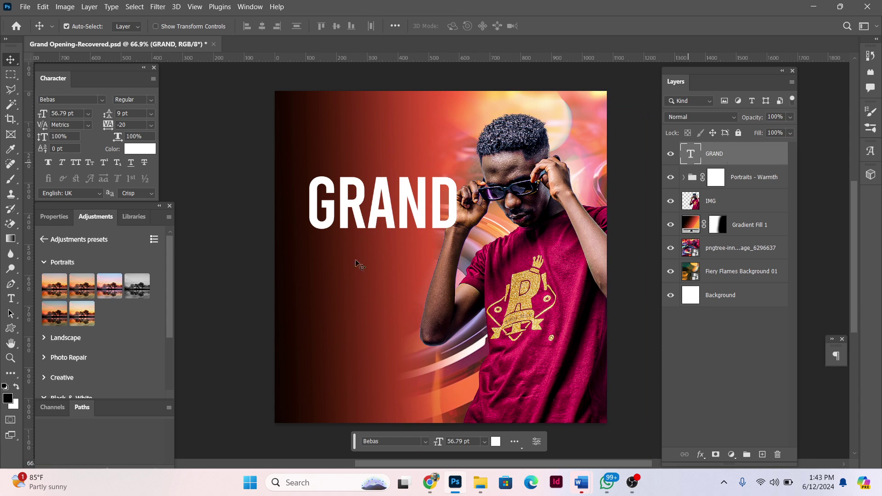
Step: Duplicate GRAND directly below itself and retype the copy as OPENING
drag(388, 212, 386, 270)
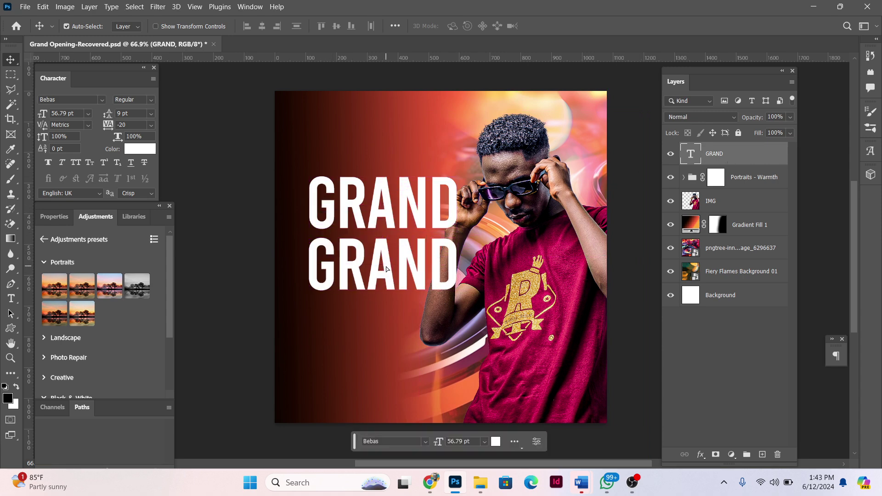
double_click(352, 299)
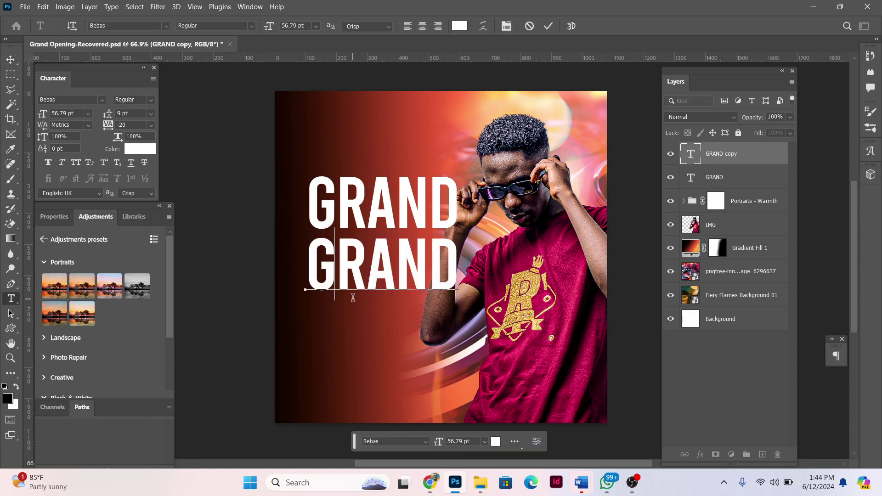
text(P)
key(BackSpace)
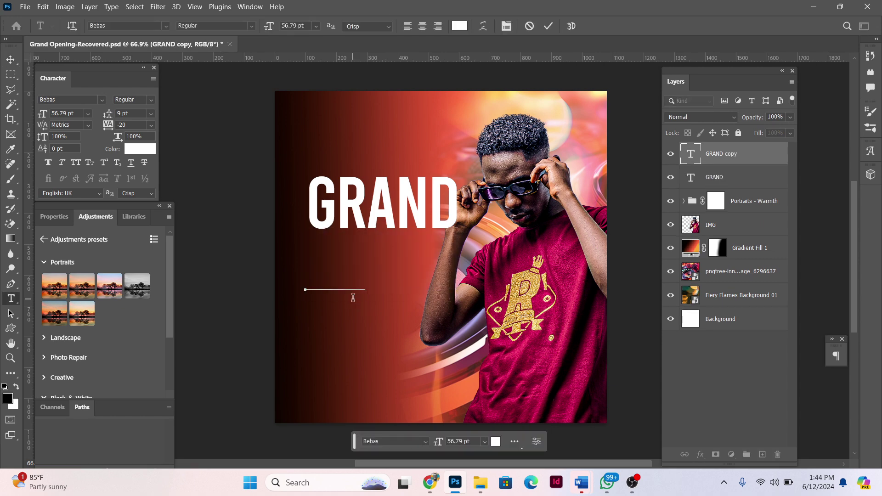
text(OPENING)
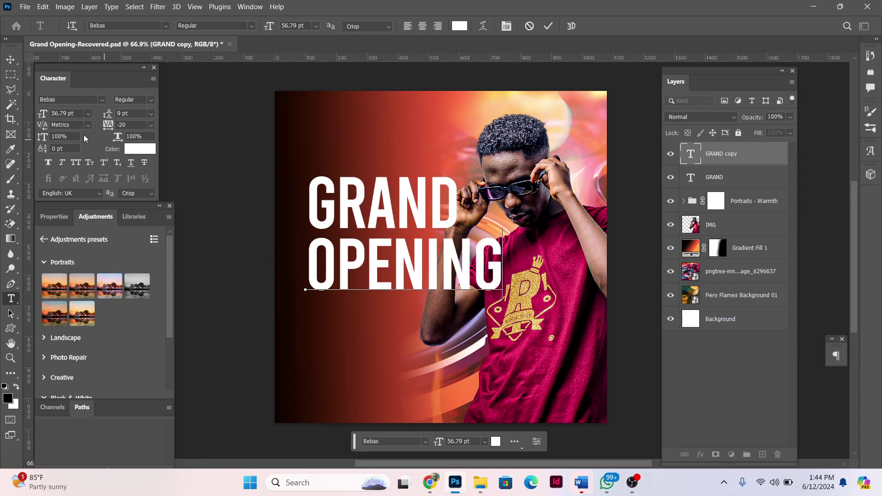
click(11, 59)
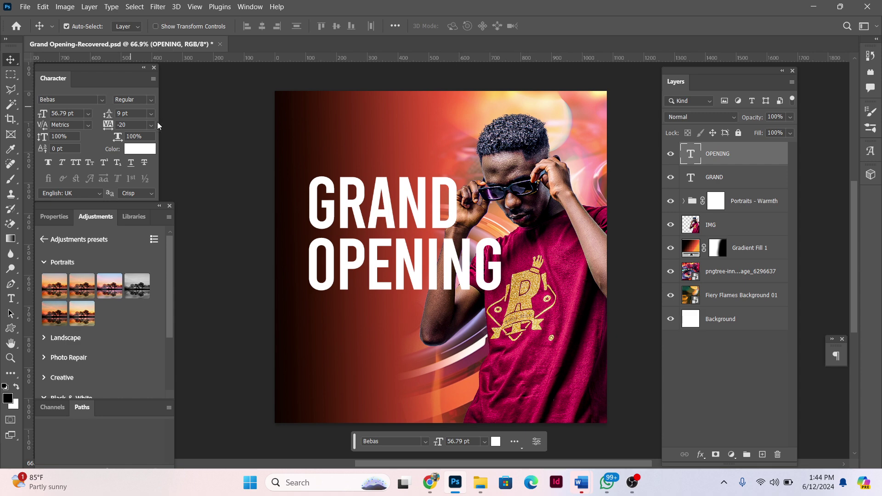
Step: Tighten tracking on both GRAND and OPENING to -80
shift+click(428, 226)
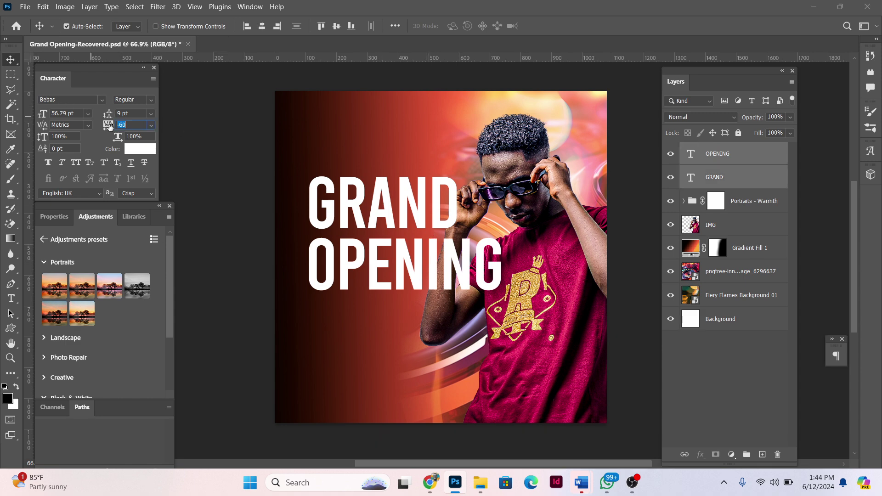
drag(105, 122, 109, 124)
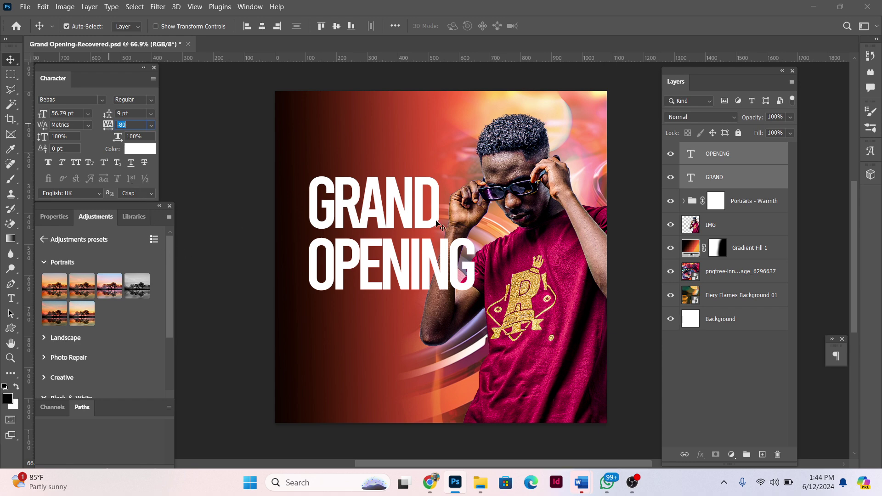
click(399, 327)
click(396, 198)
key(ctrl+t)
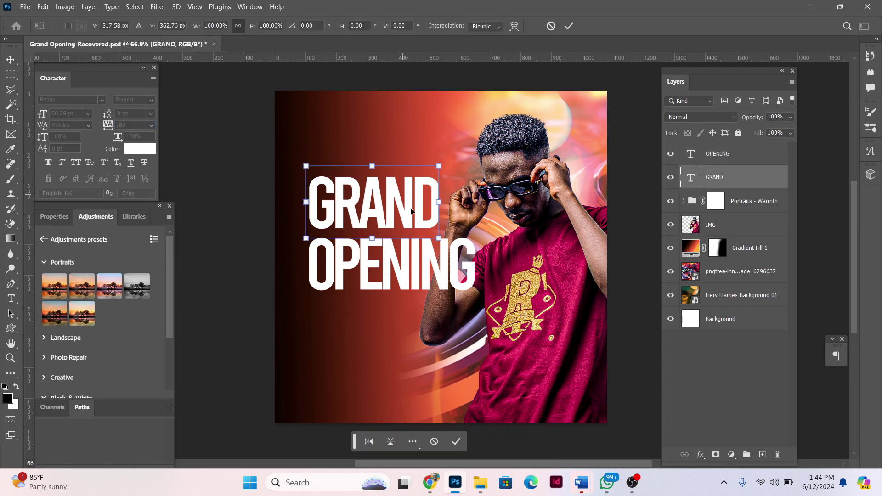
key(Return)
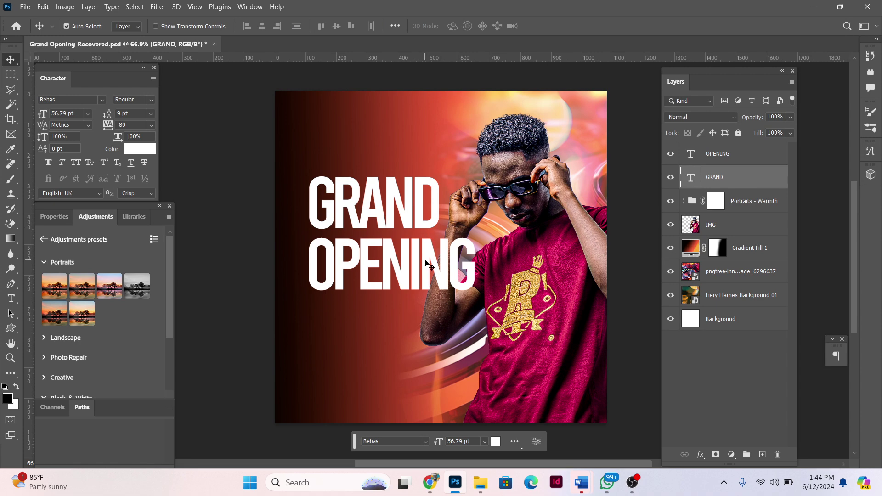
Step: Shrink OPENING to 42.89 pt and move it up snugly beneath GRAND
click(425, 262)
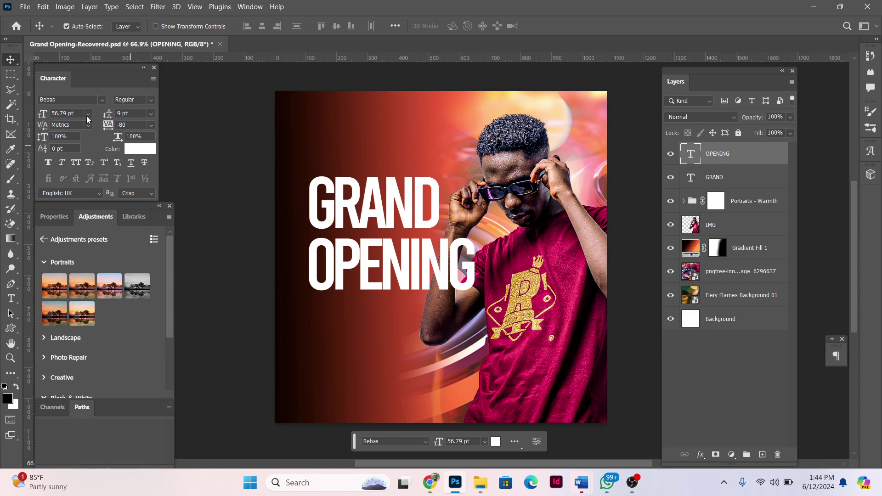
click(42, 113)
text(42.89)
key(Return)
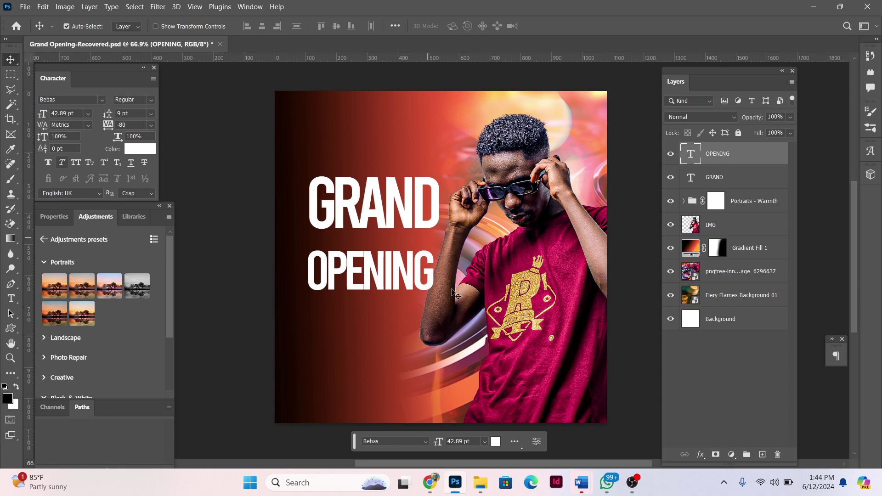
drag(396, 272, 395, 252)
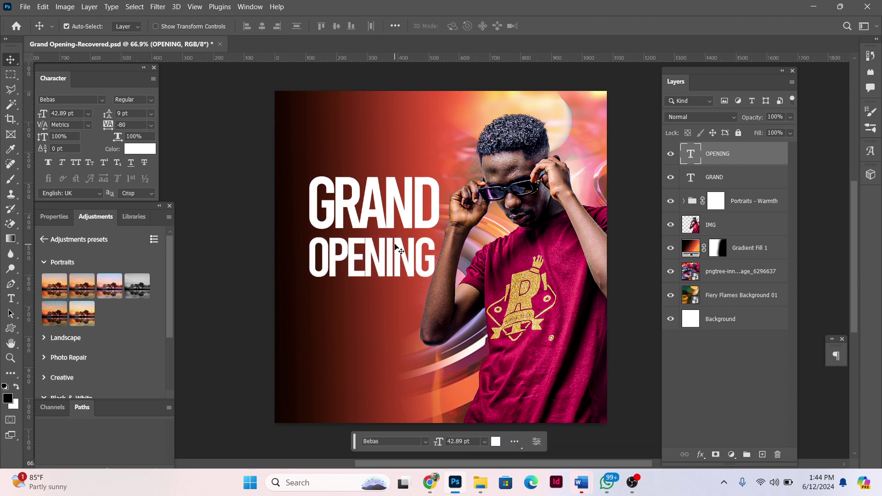
key(Up)
key(Up)
key(Up)
key(Up)
key(Up)
key(Up)
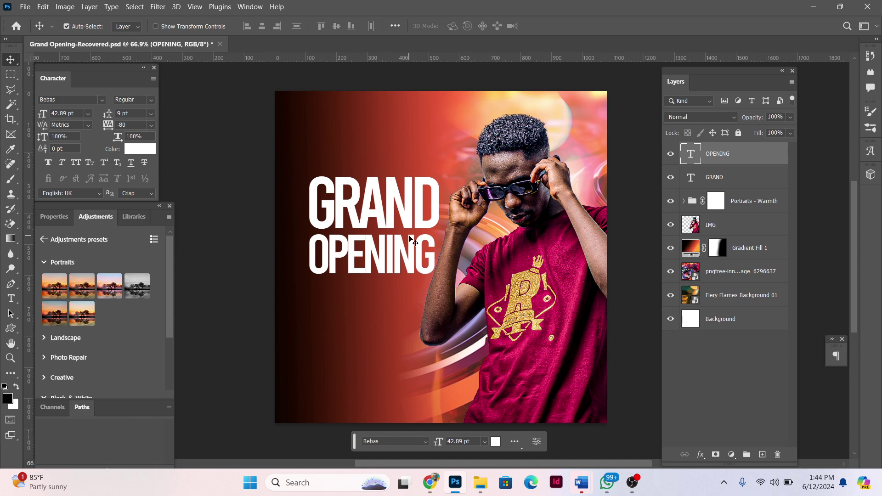
key(Up)
key(Up)
key(Up)
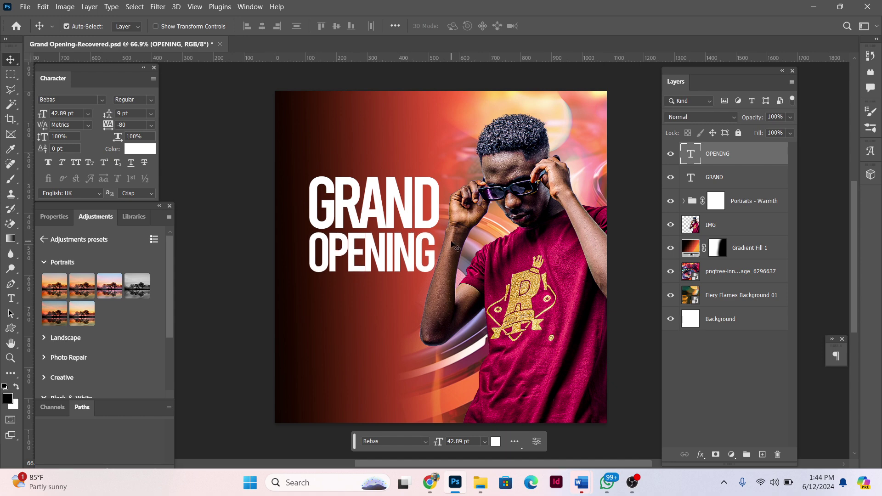
Step: Create a text layer below OPENING with two lines, OF BINTU'S and NIGHT CLUB, and select it all
click(11, 298)
click(322, 310)
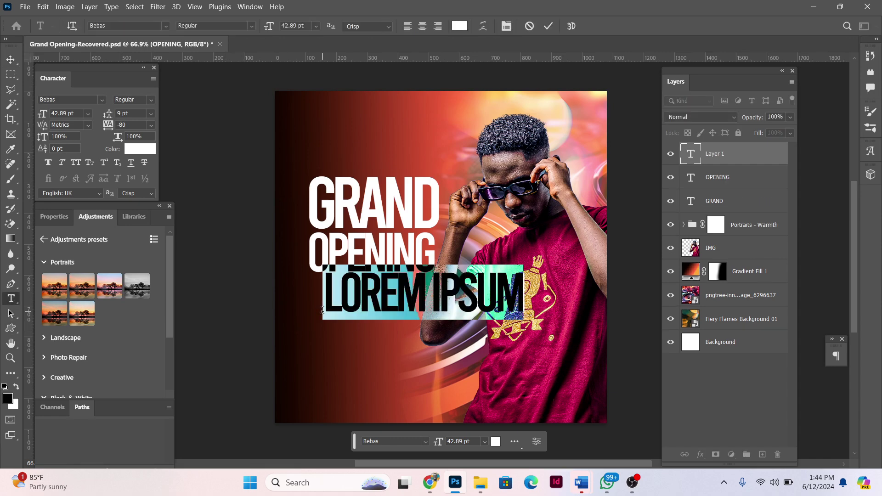
text(OF )
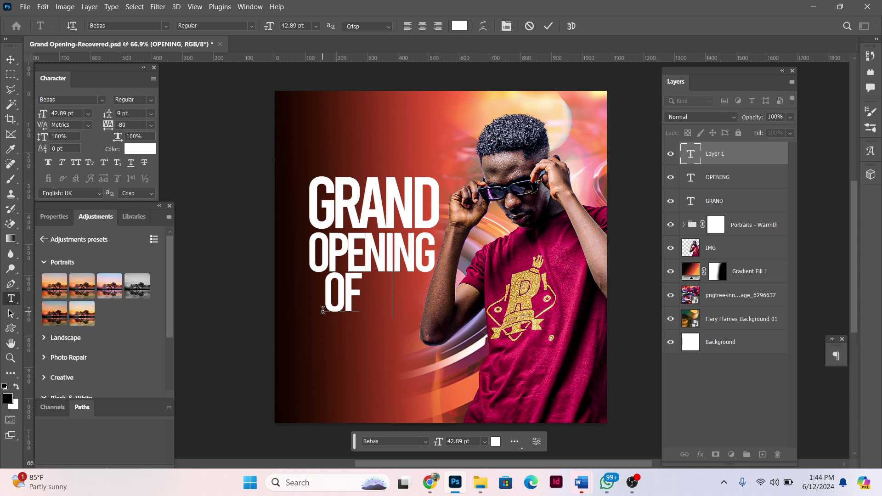
text(BINTU)
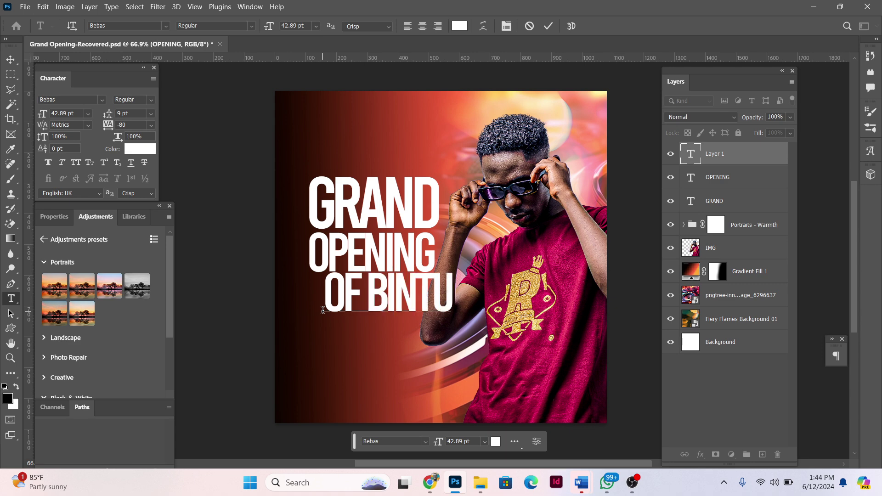
text('S)
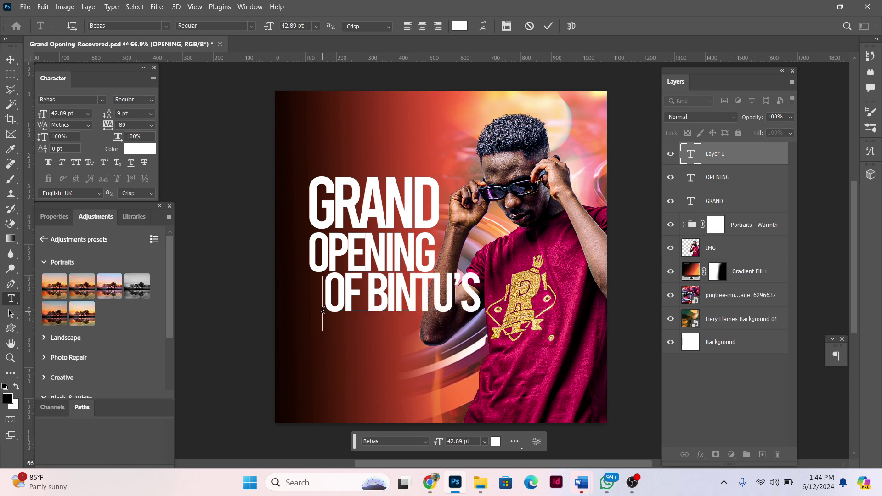
key(Return)
text(NIG)
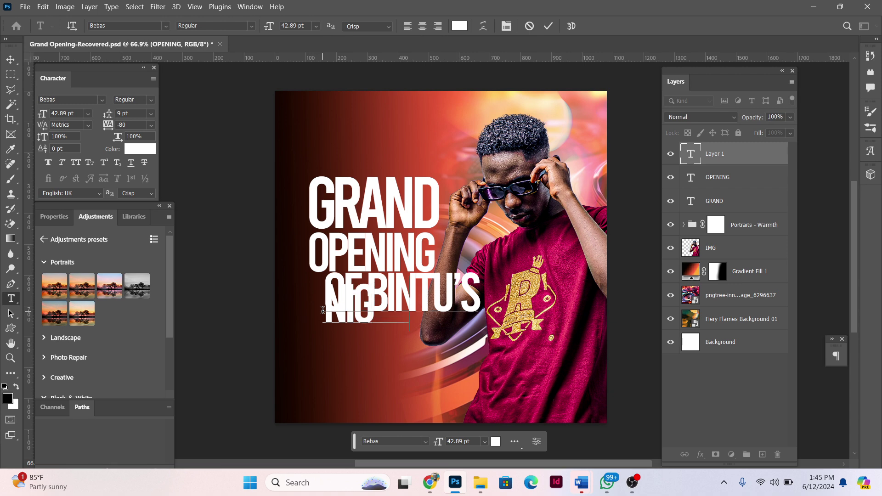
text(HT C)
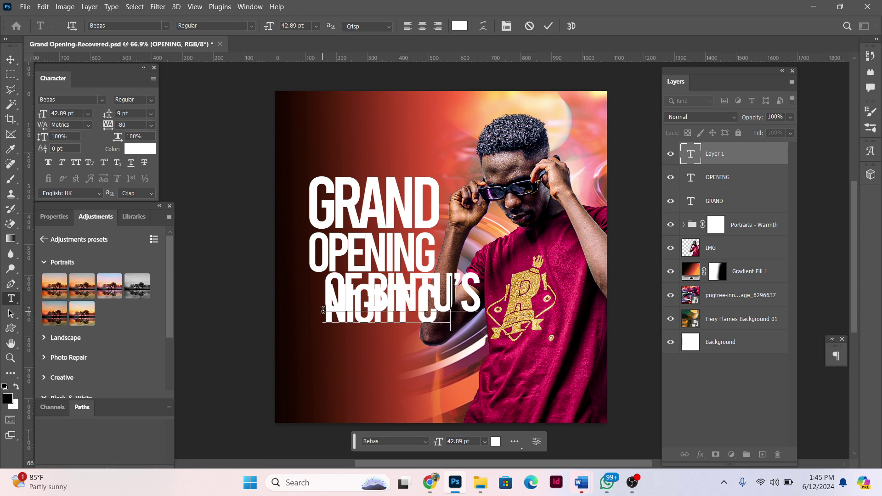
text(LUB)
key(ctrl+a)
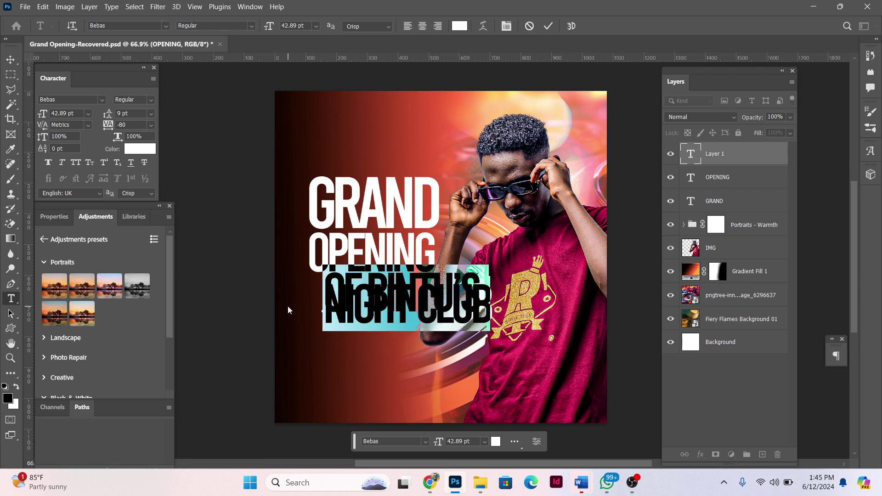
Step: Set the subtitle to Monument Extended Ultrabold with 33 pt leading and -20 tracking
click(79, 99)
text(mon)
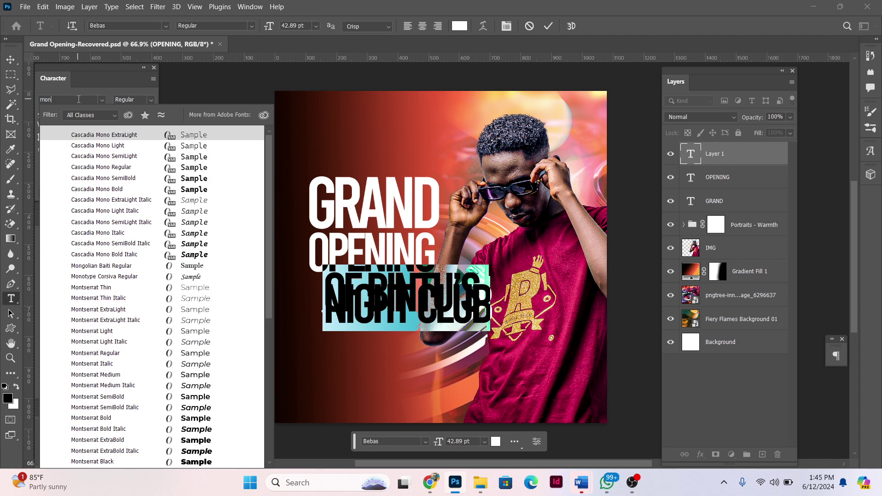
text(ument Exten...)
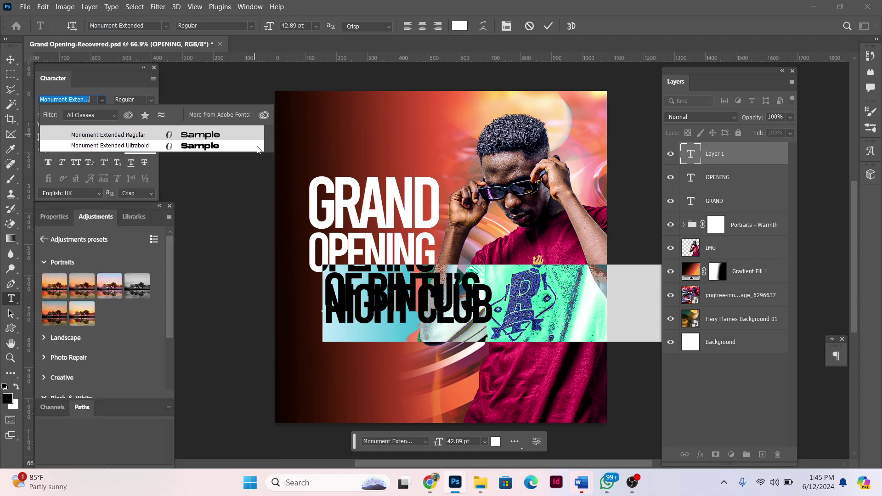
click(236, 146)
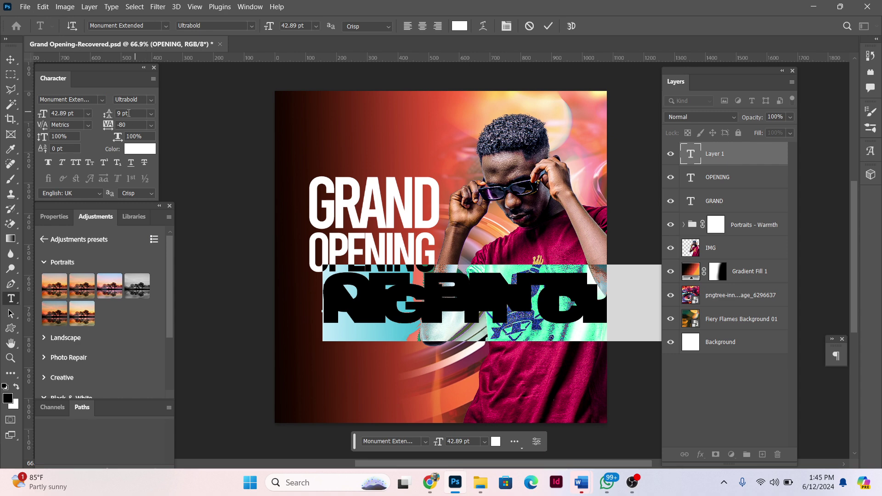
drag(106, 115, 137, 123)
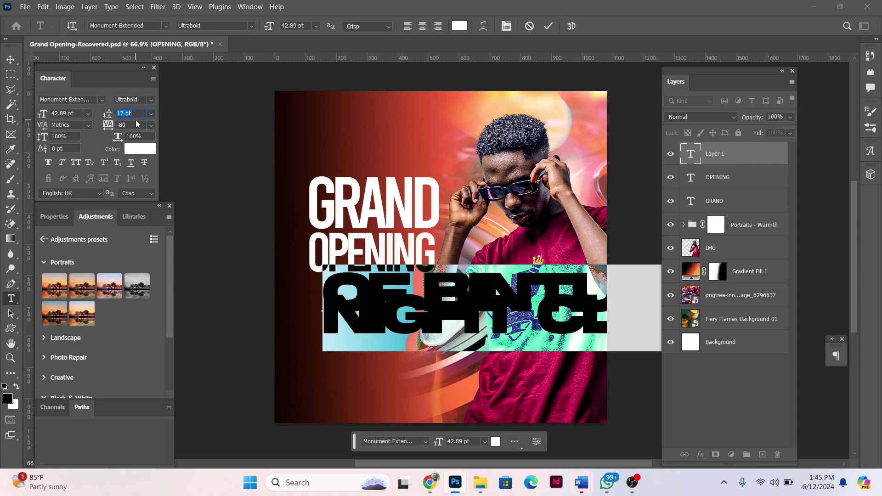
mouse_move(108, 114)
mouse_down()
mouse_move(128, 114)
mouse_move(120, 112)
mouse_up()
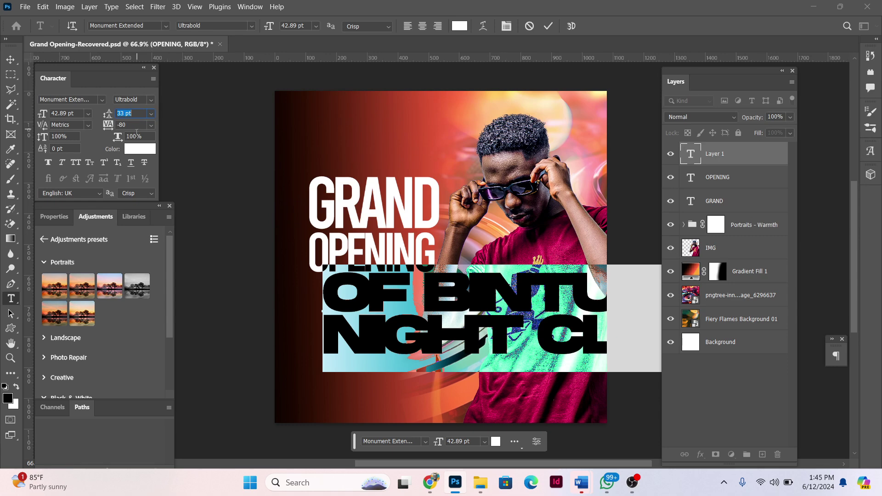
click(122, 125)
text(-20)
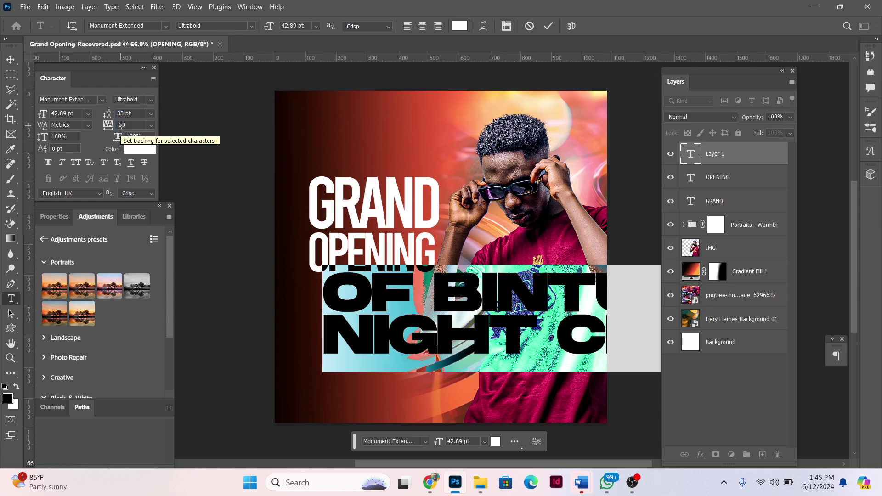
key(BackSpace)
key(ctrl+z)
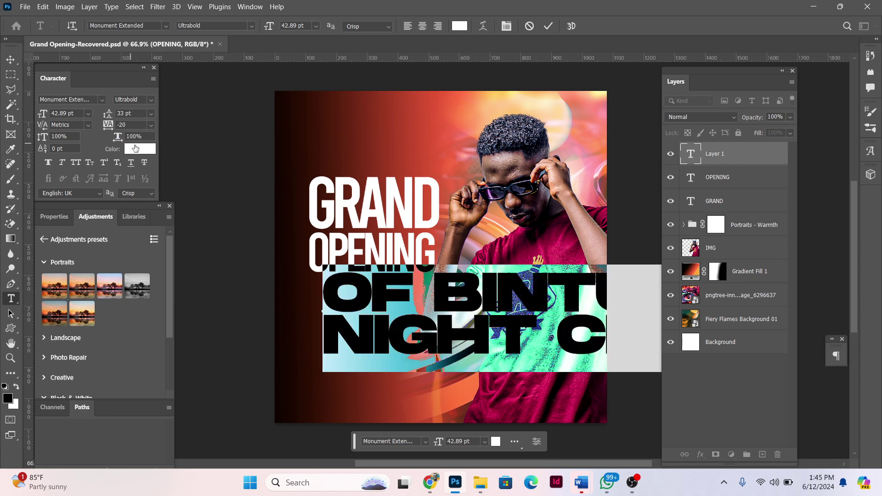
Step: Colour the OF BINTU'S NIGHT CLUB text gold with hex cb9a34
click(135, 149)
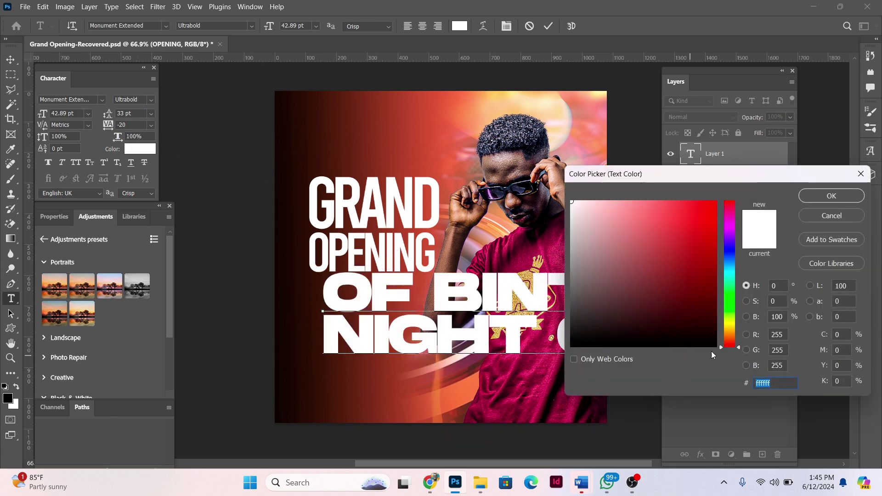
click(723, 330)
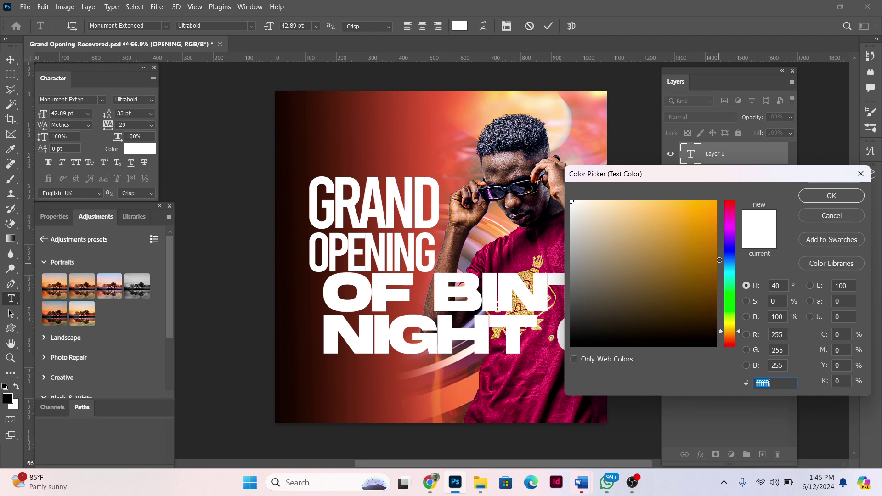
click(702, 228)
drag(784, 390, 740, 383)
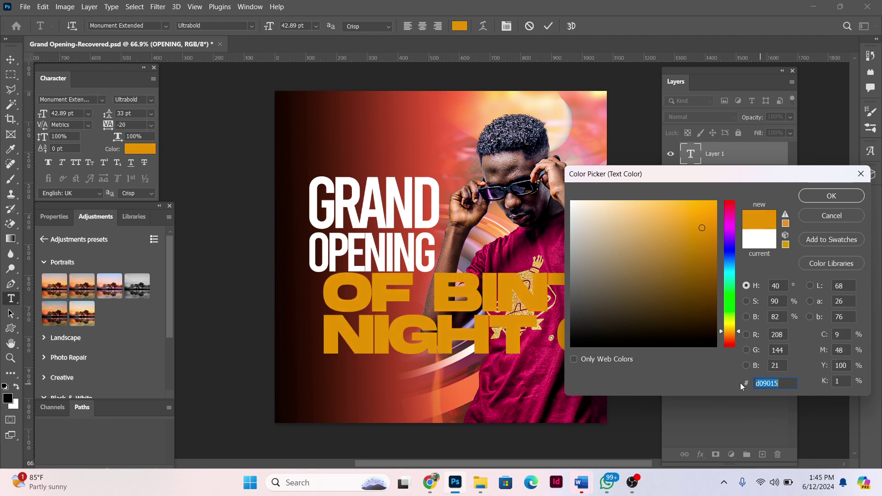
text(c)
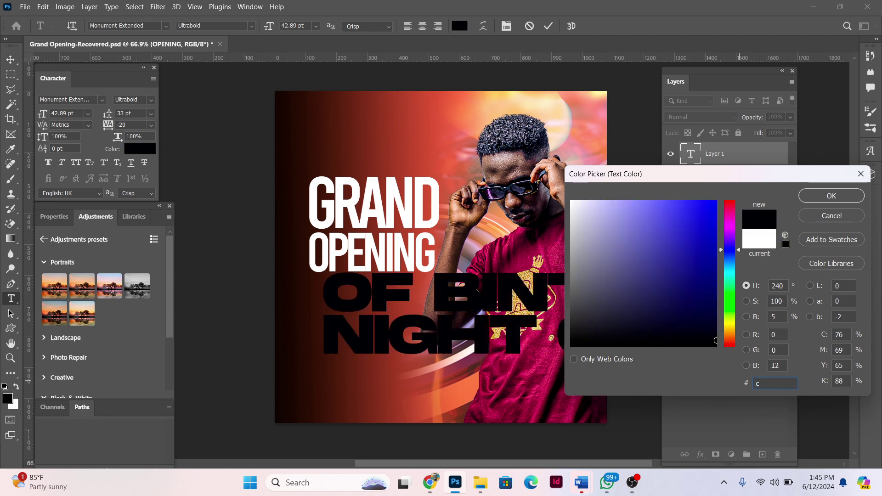
text(b)
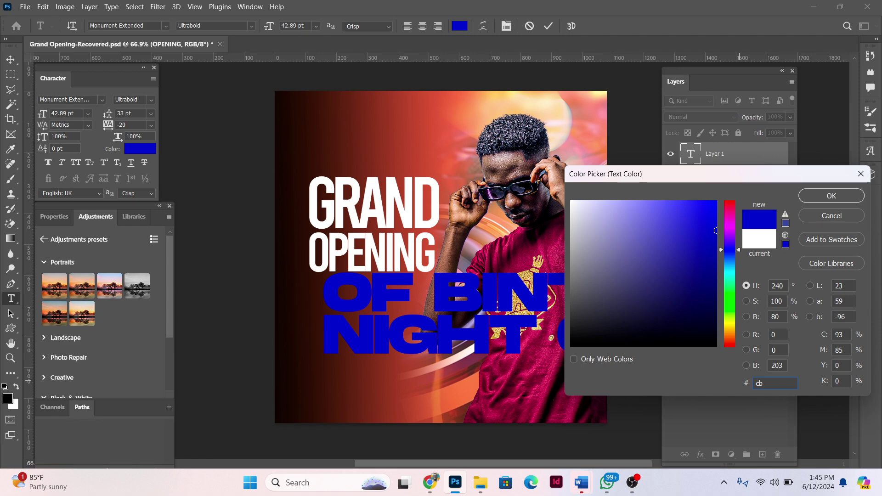
text(9a)
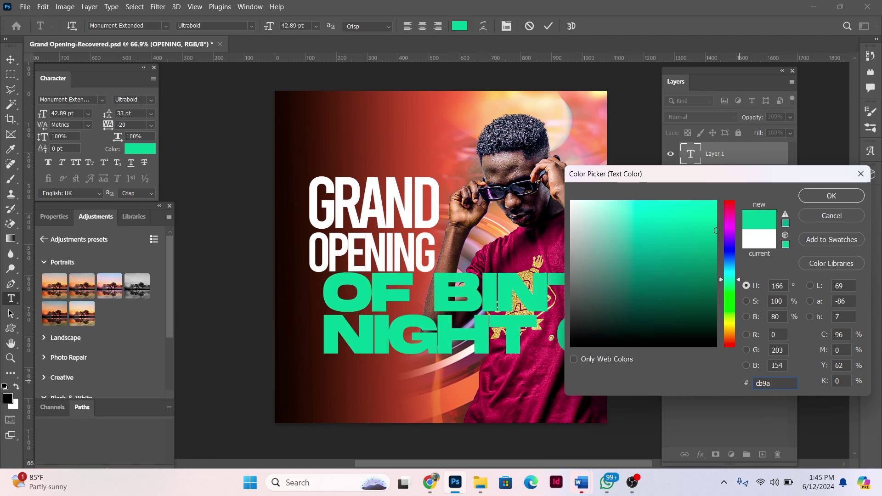
text(34)
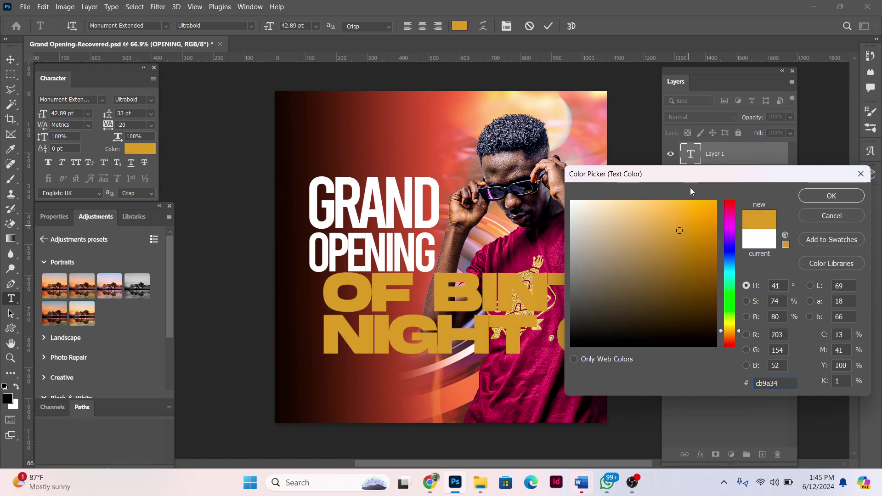
click(834, 195)
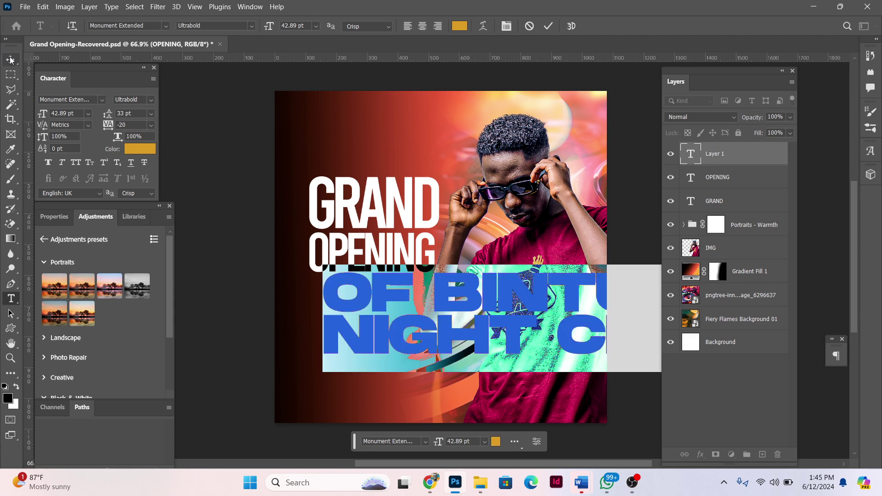
Step: Scale the gold subtitle down and place it under GRAND OPENING
key(ctrl+Return)
key(ctrl+t)
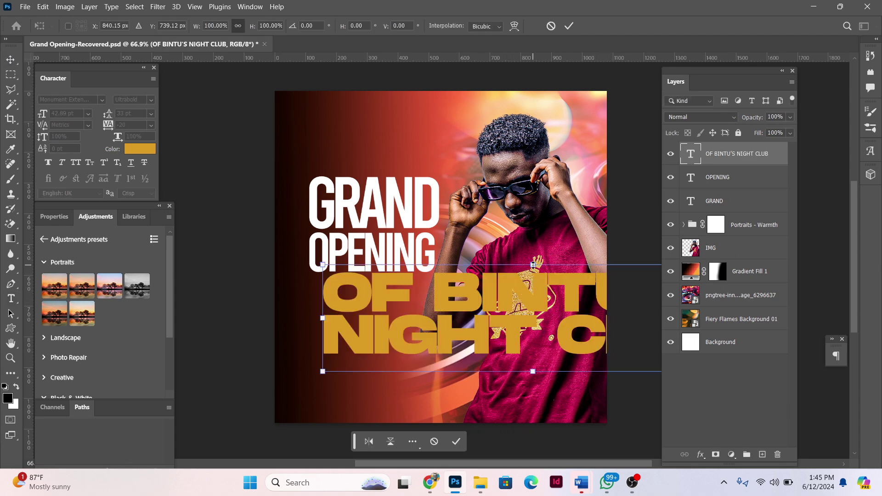
mouse_move(533, 266)
mouse_down()
mouse_move(533, 339)
mouse_move(339, 298)
mouse_move(374, 300)
mouse_up()
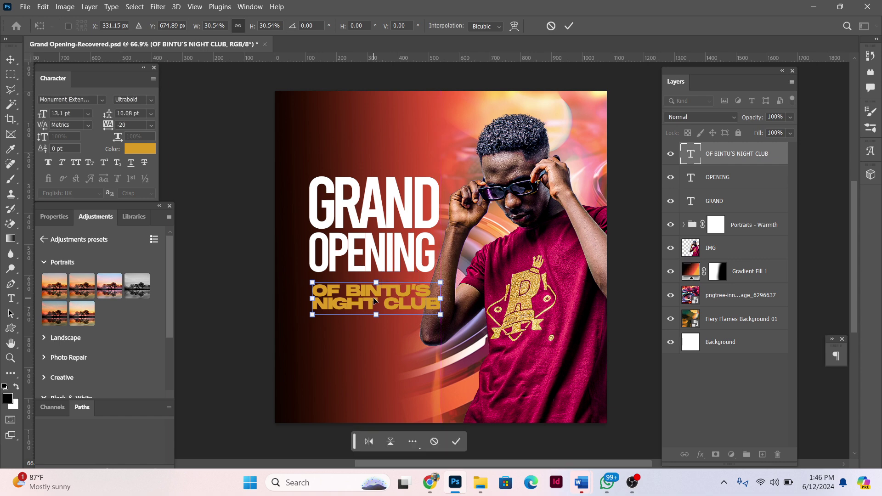
key(Return)
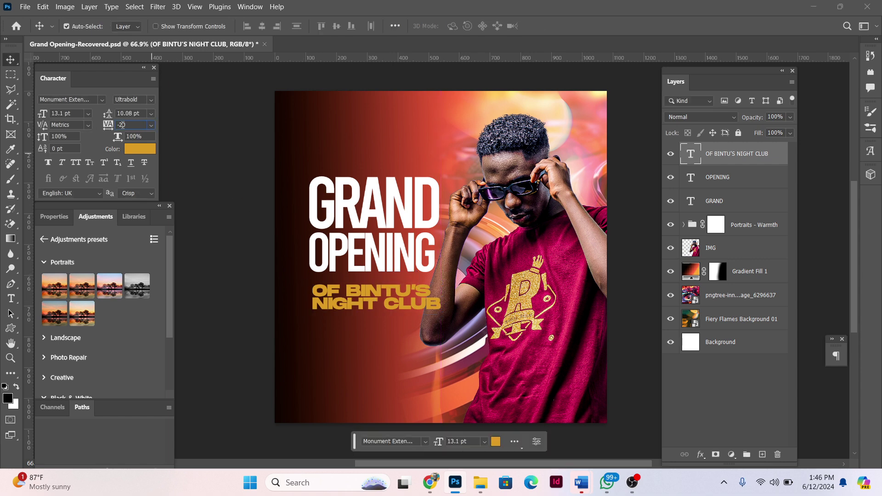
Step: Reset the subtitle's tracking to 0 and line it up with GRAND's left edge
text(1)
key(Return)
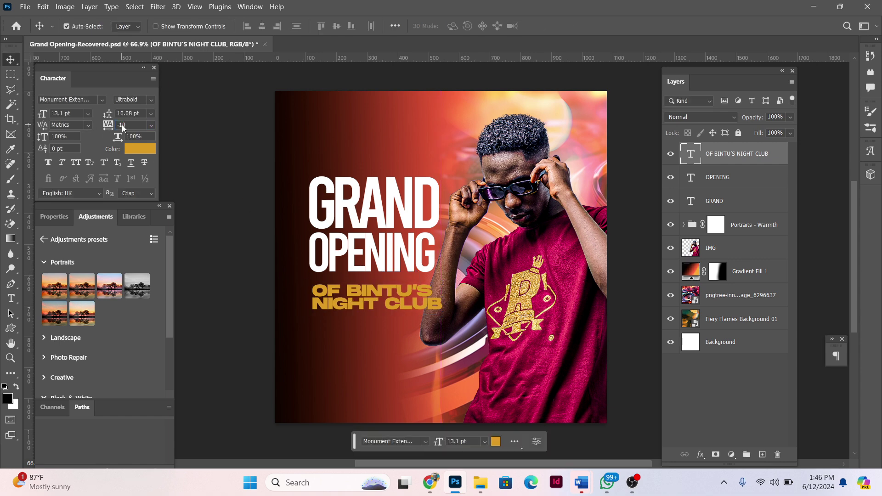
click(127, 125)
text(0)
key(Return)
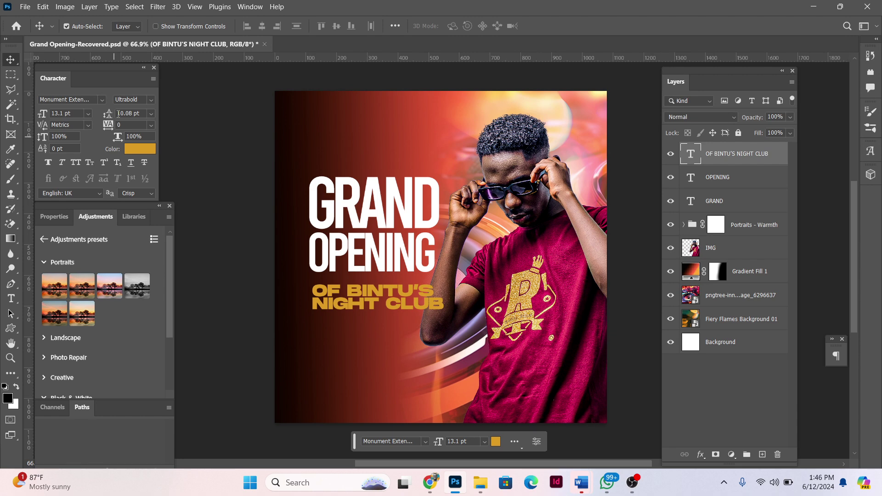
drag(108, 114, 110, 113)
click(348, 299)
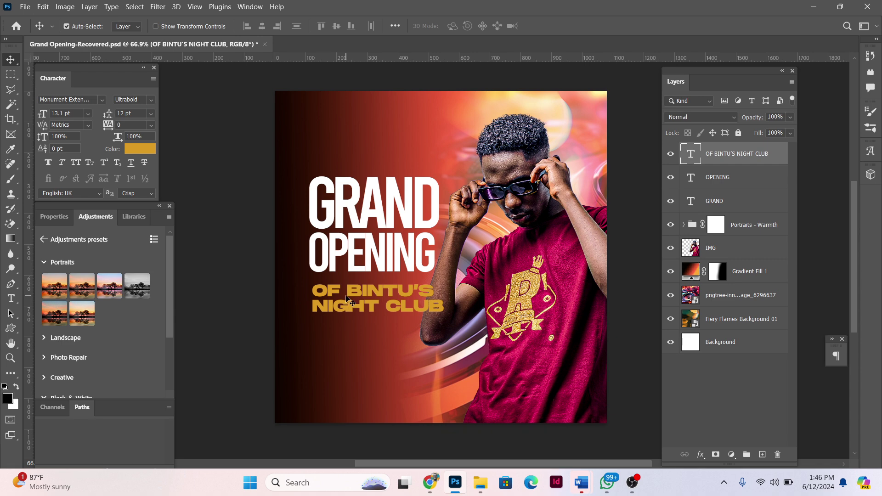
drag(347, 298, 343, 295)
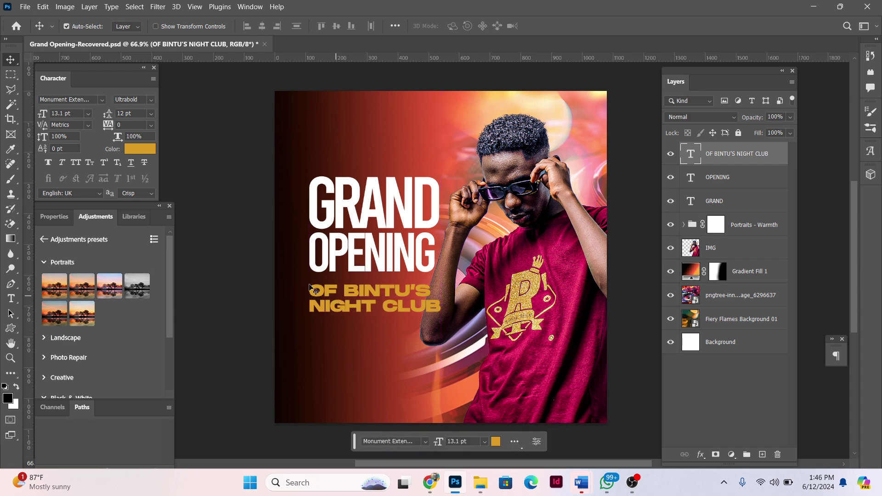
Step: Set the subtitle to 8.18 pt with 8 pt leading and nudge it up
click(77, 116)
text(8.)
text(1)
click(377, 301)
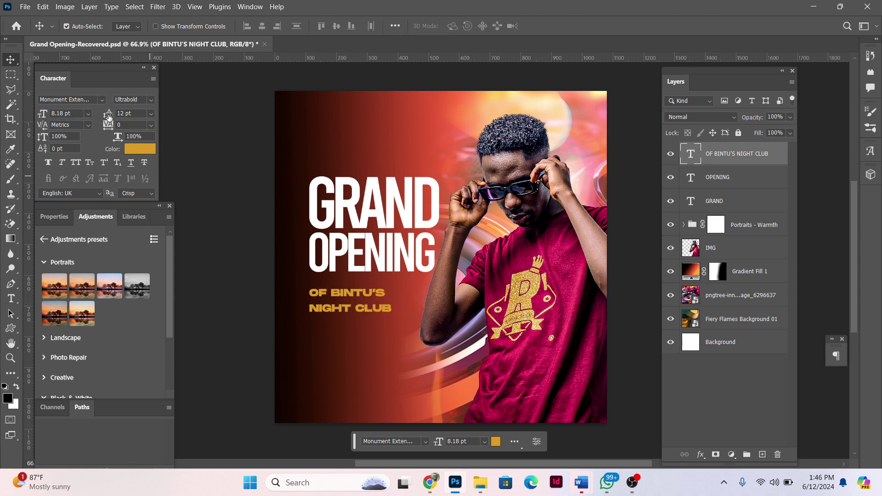
drag(109, 115, 103, 116)
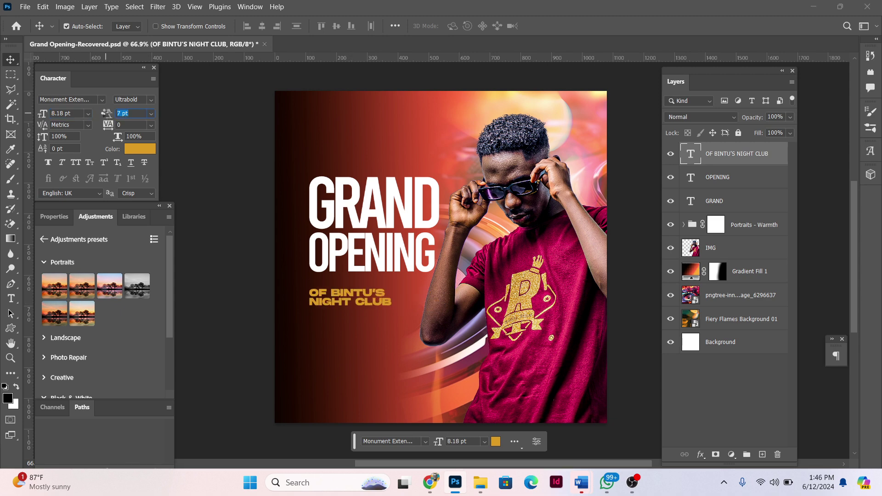
text(10)
key(Return)
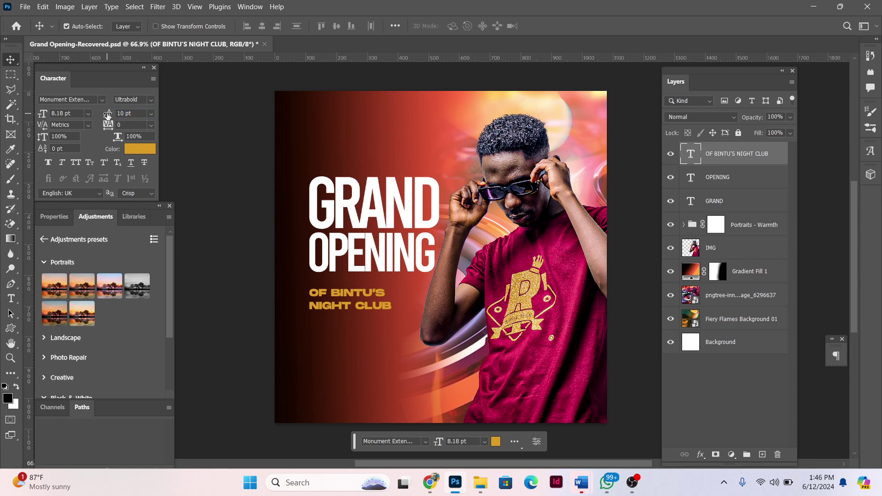
drag(107, 115, 107, 115)
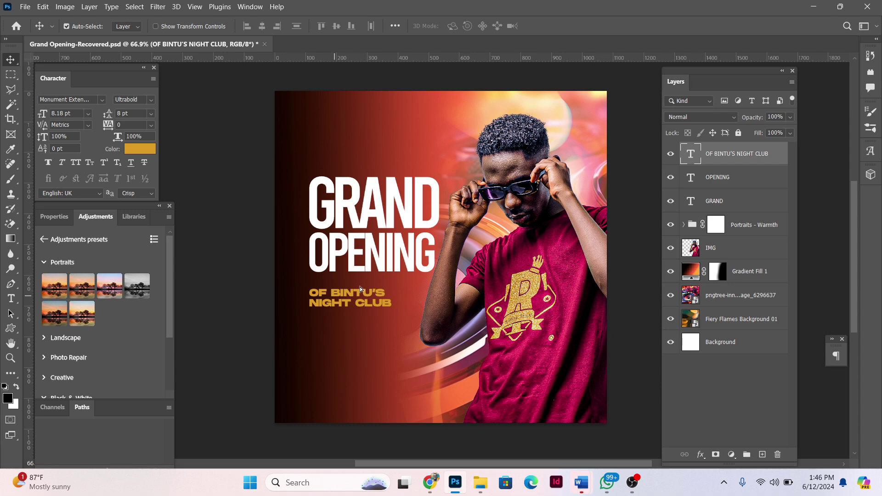
key(shift+Up)
key(shift+Up)
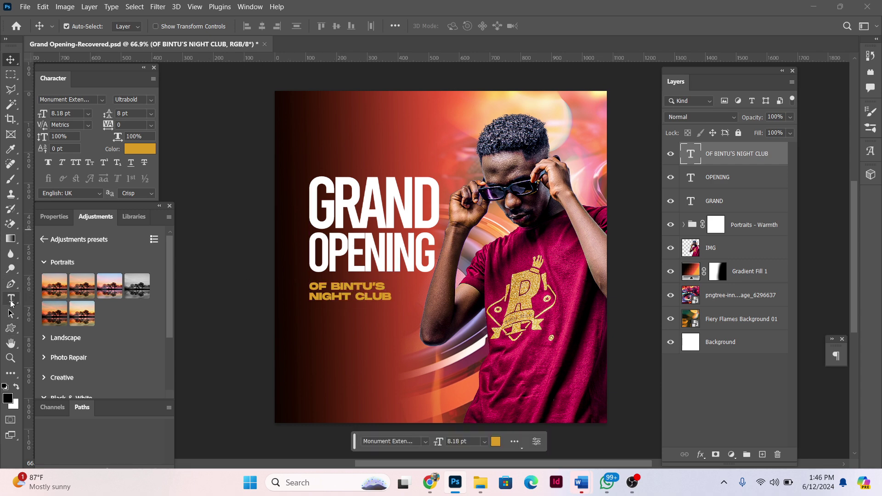
Step: Type the HOSTED BY: DJ LAPTOP line below the subtitle in Nexa Demo Bold
click(12, 301)
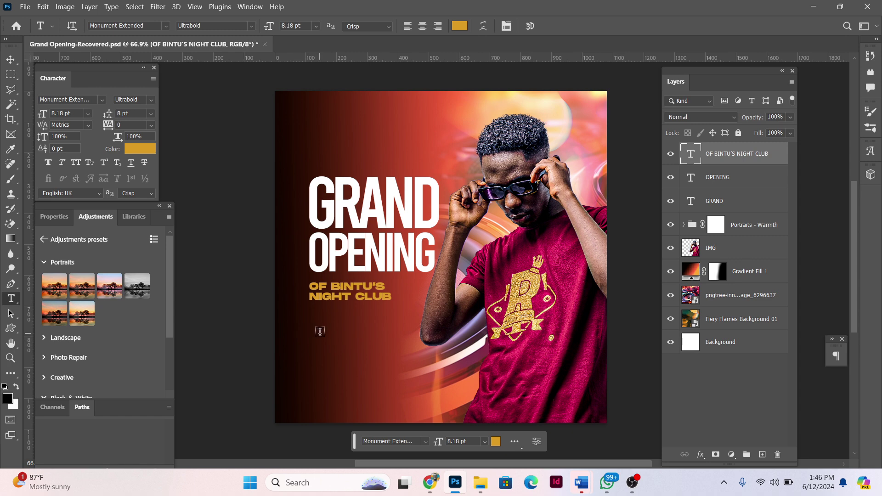
click(320, 330)
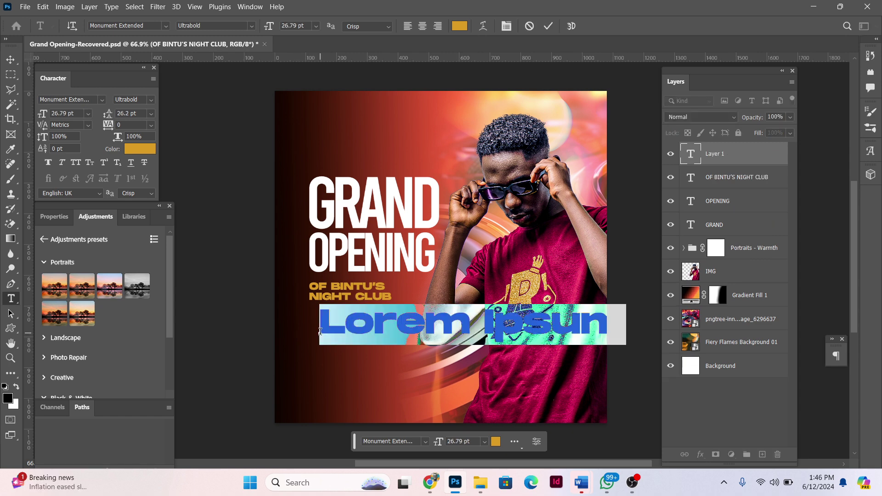
text(HOSTED)
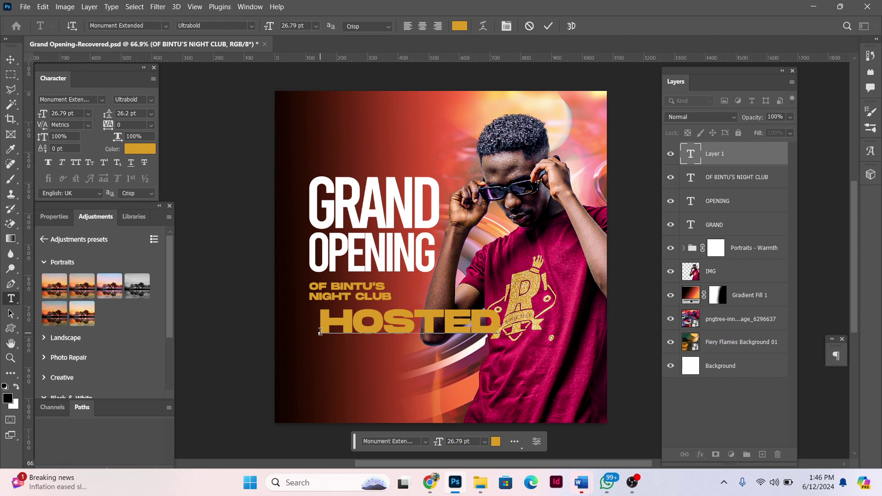
text( BY: )
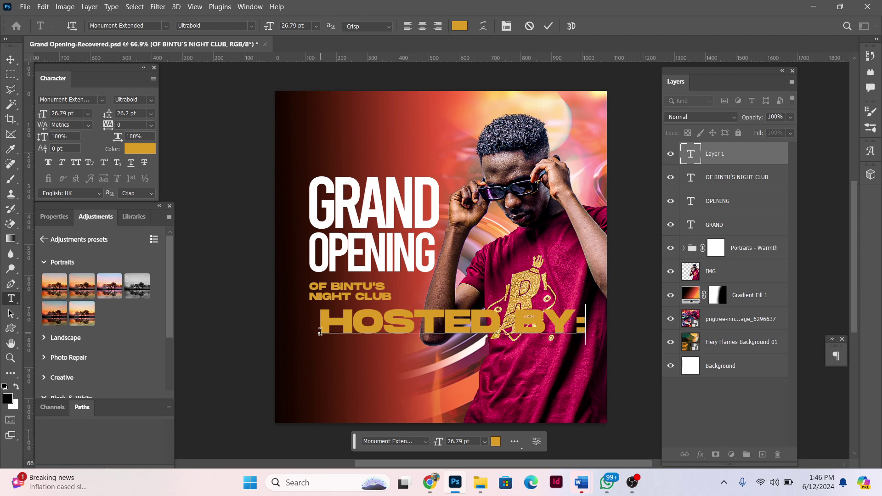
text(D)
text(D)
key(ctrl+a)
click(147, 25)
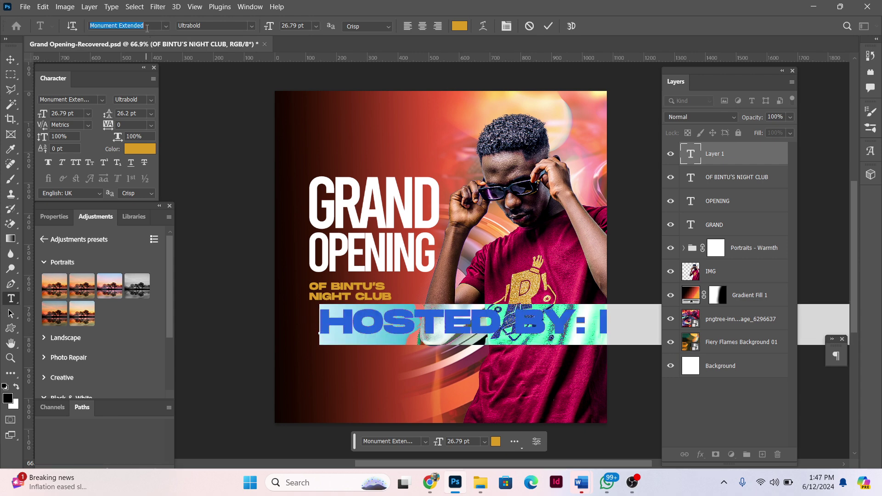
text(NEXA)
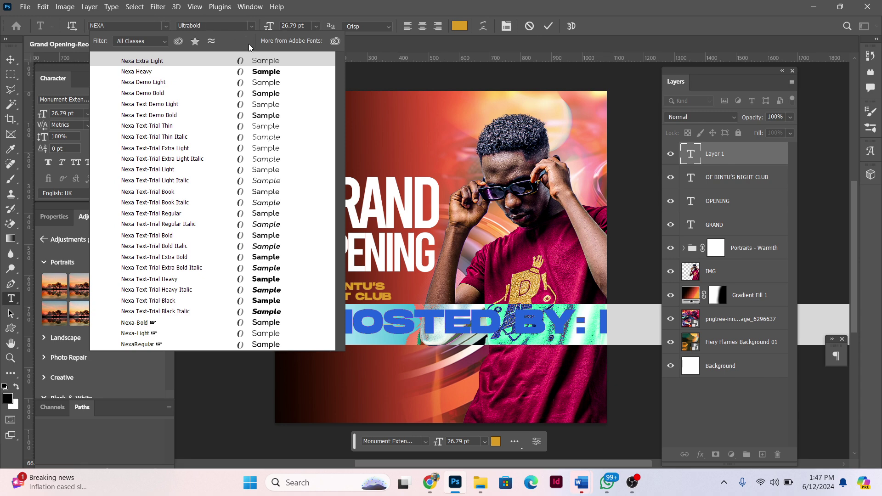
click(284, 94)
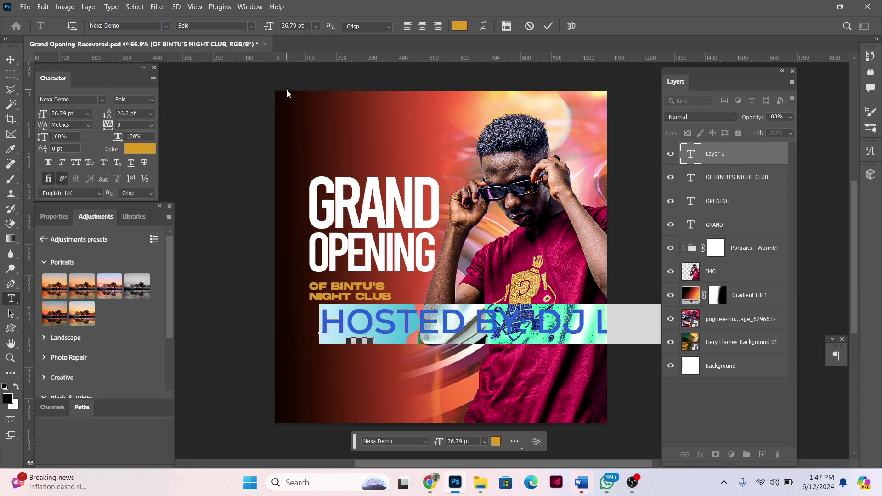
Step: Make the host text white, 6.71 pt with -30 tracking, and commit it
click(460, 26)
text(ffffff)
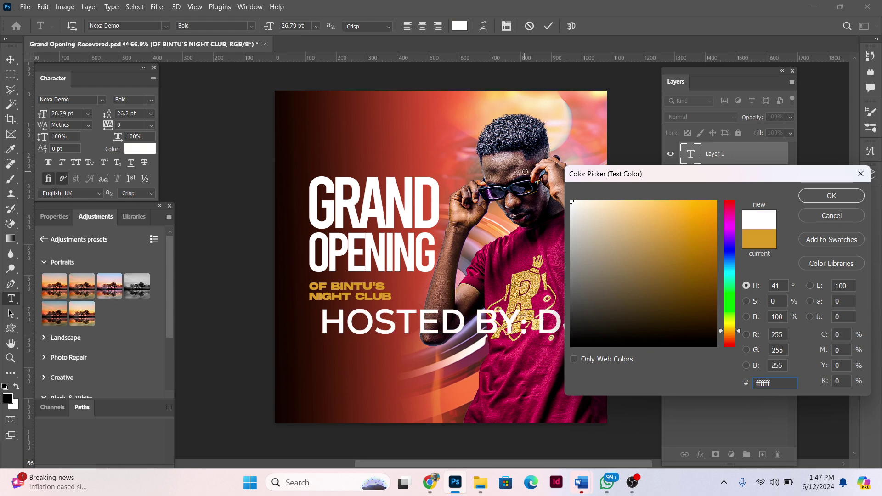
click(842, 200)
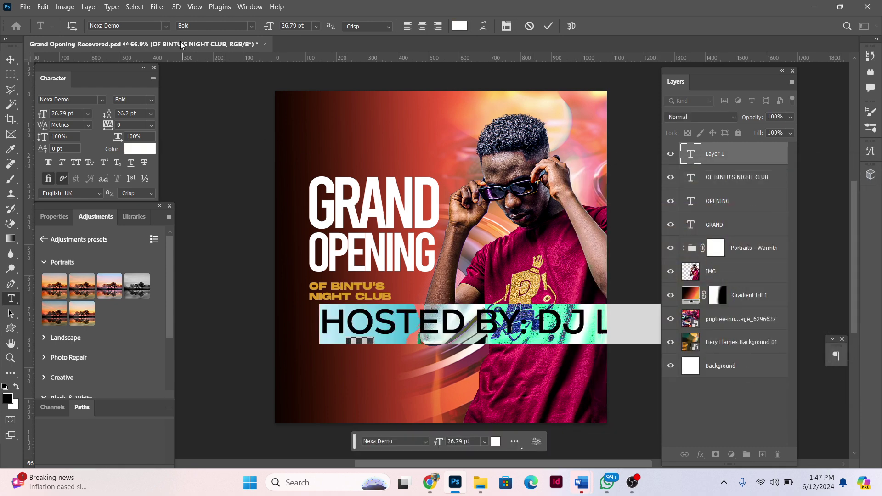
drag(274, 32, 263, 26)
text(13)
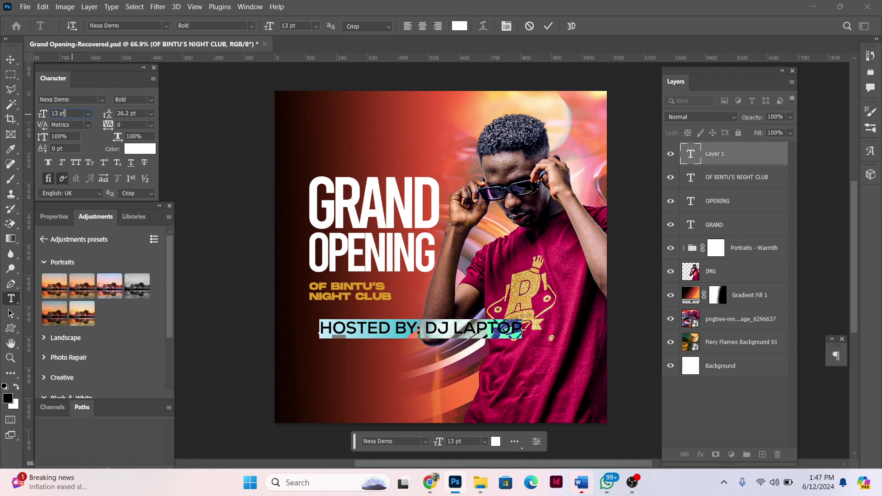
click(59, 113)
text(100)
key(Return)
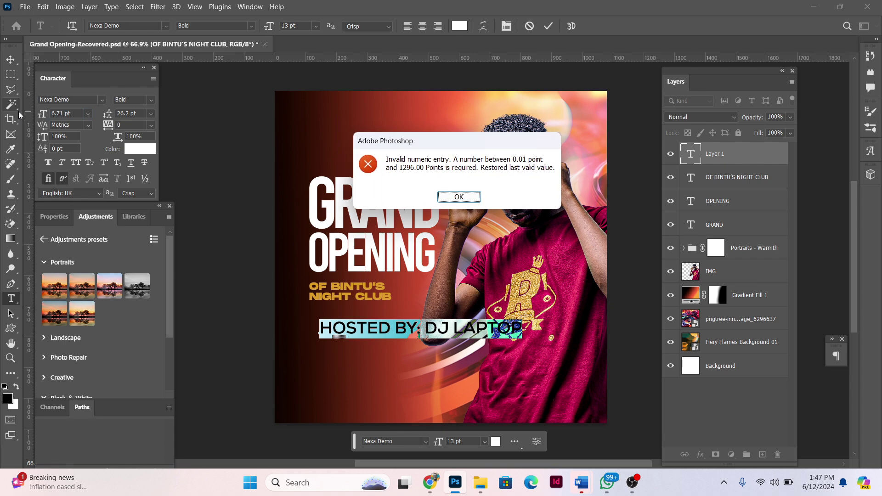
key(Return)
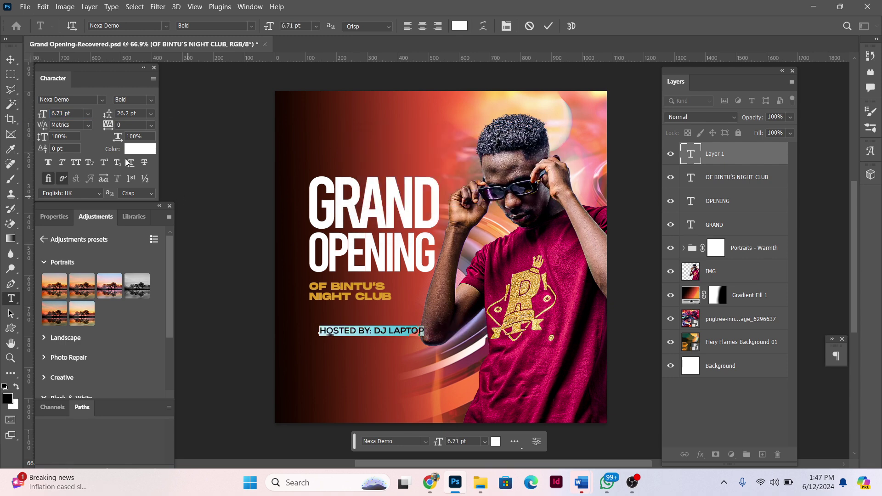
click(108, 127)
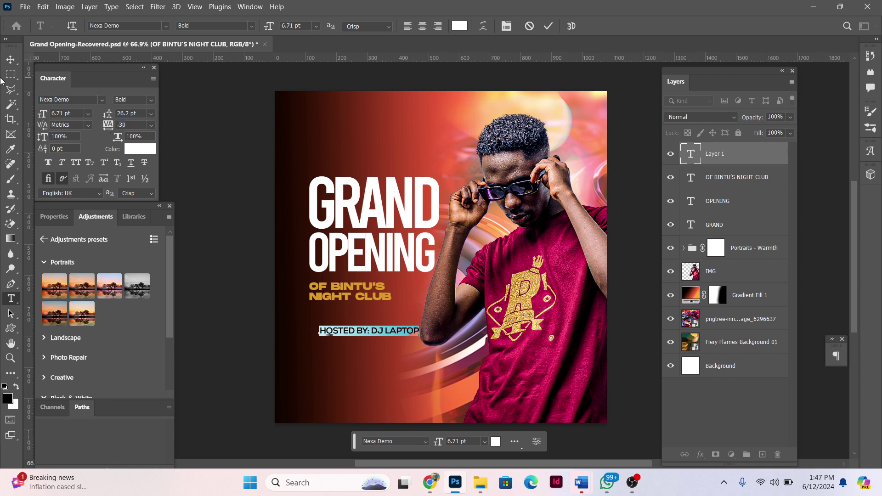
click(10, 59)
Step: Move the host line up under the OF BINTU'S NIGHT CLUB subtitle
click(384, 327)
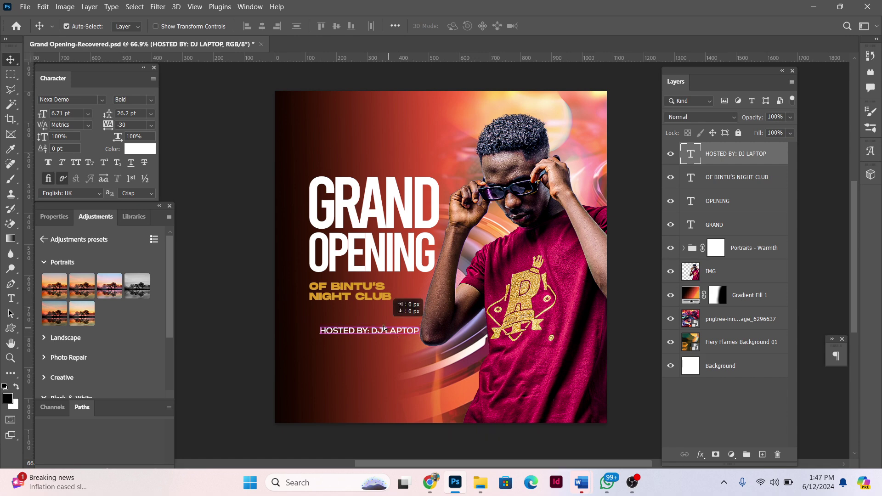
drag(383, 326, 378, 305)
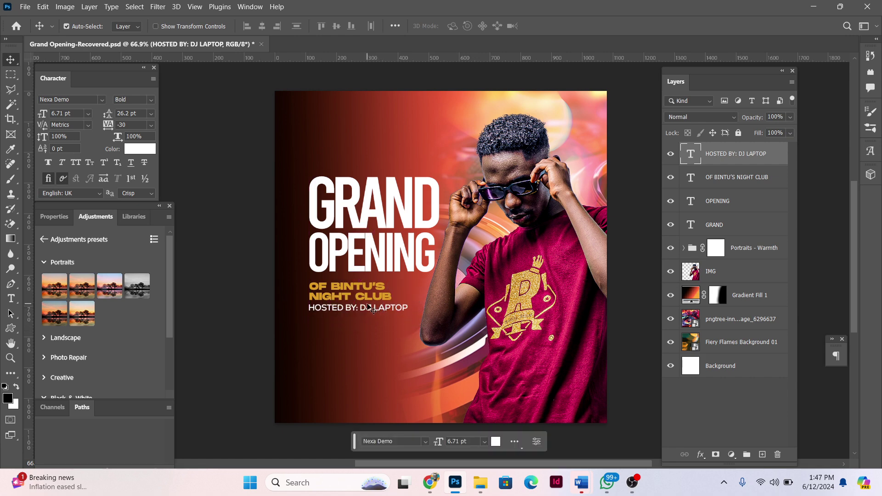
key(Down)
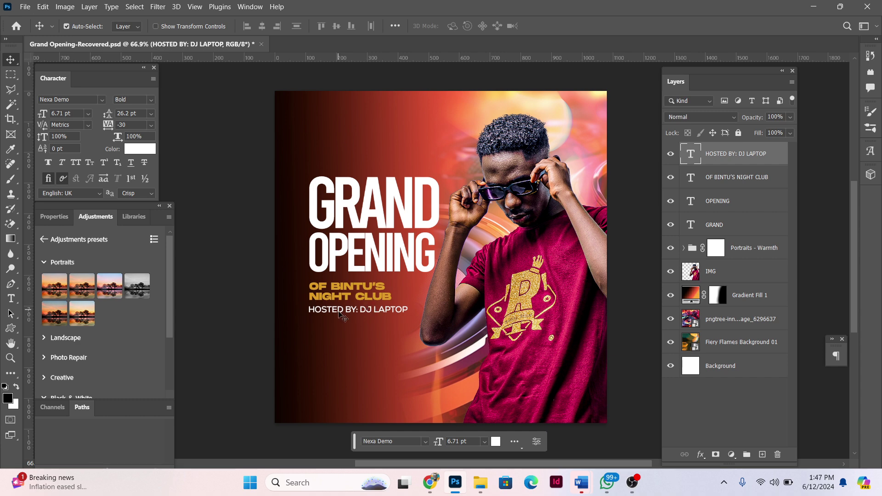
scroll(350, 320, up, 2)
Step: Duplicate the host line below, retype it as AT OXFORD STREET, and sample the subtitle's gold
drag(351, 319, 347, 323)
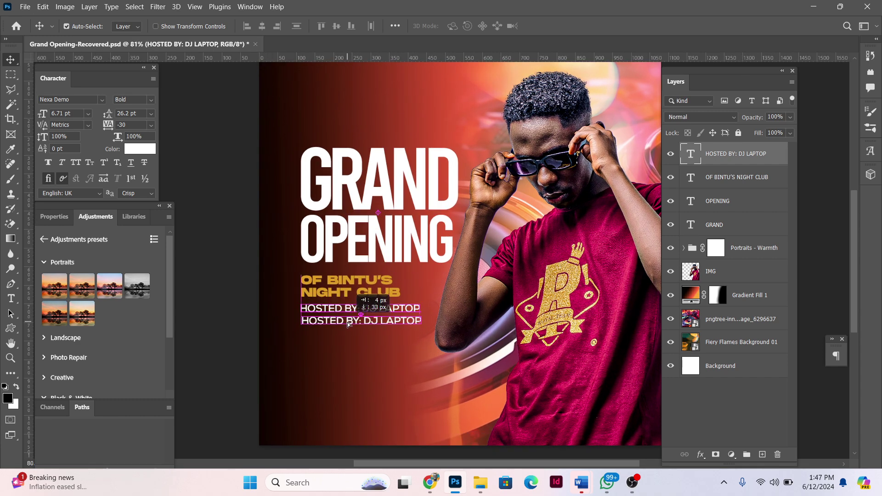
double_click(347, 320)
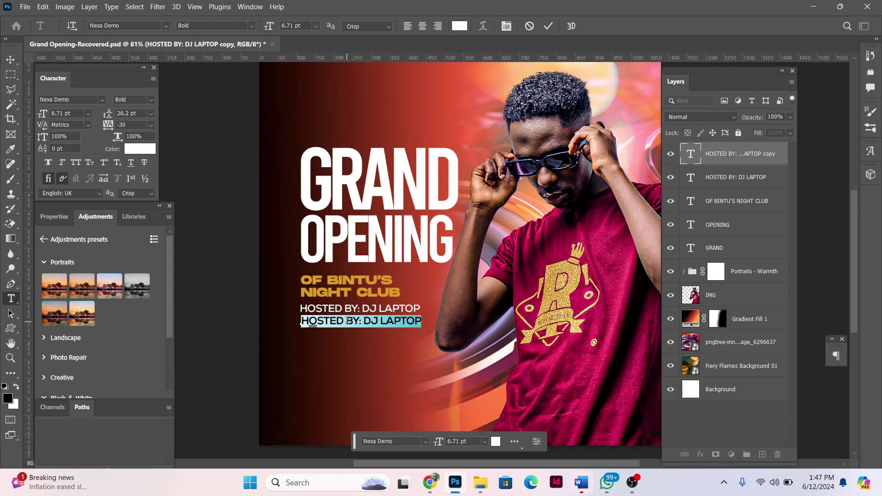
text(AT )
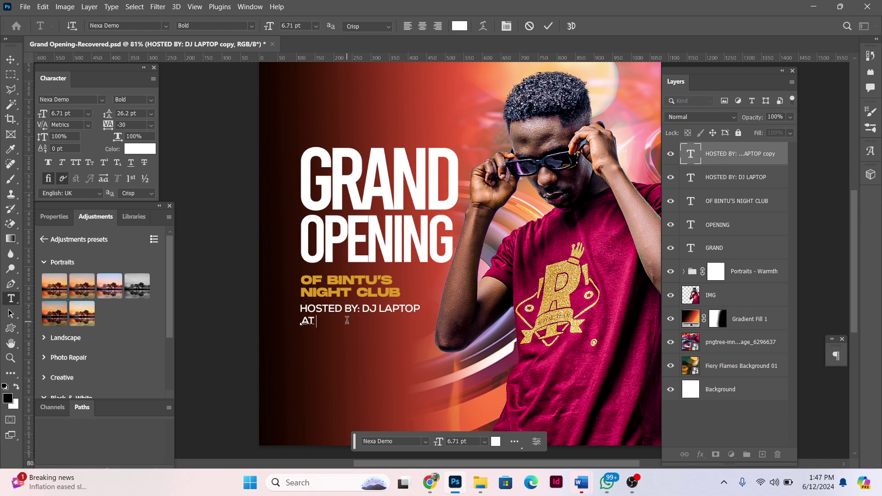
text(OXFORD )
text(STREET)
key(ctrl+a)
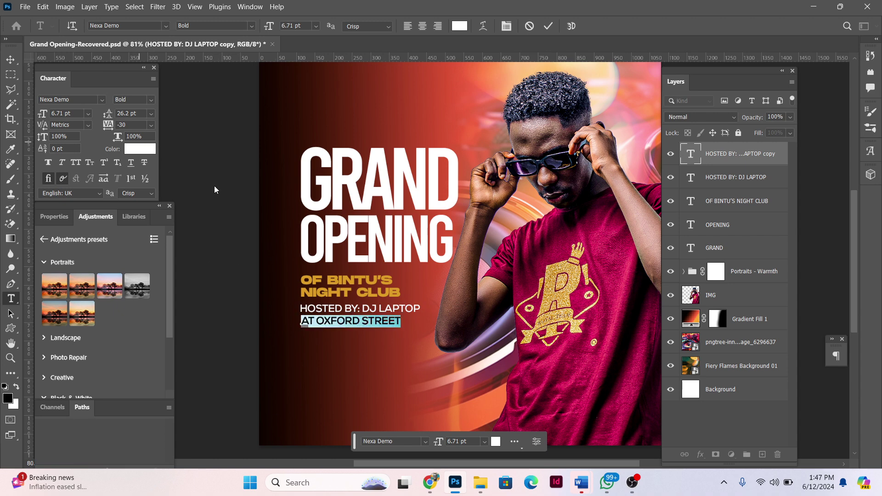
click(145, 150)
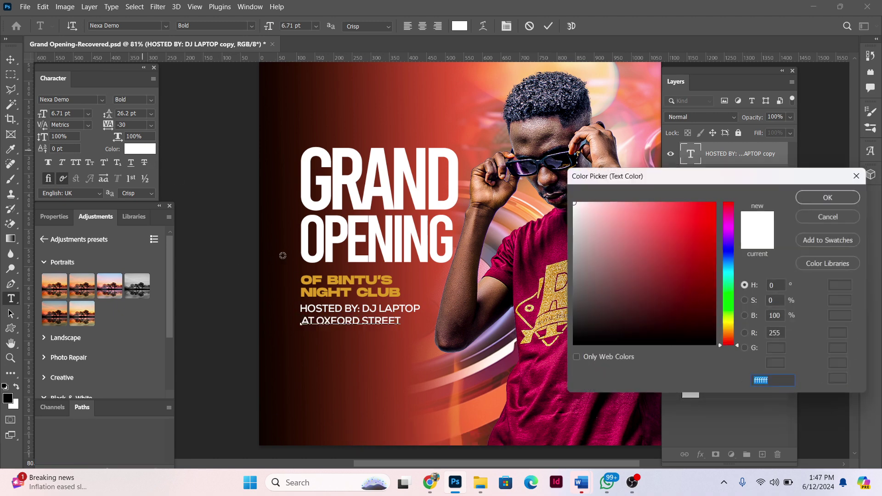
click(316, 280)
key(ctrl+a)
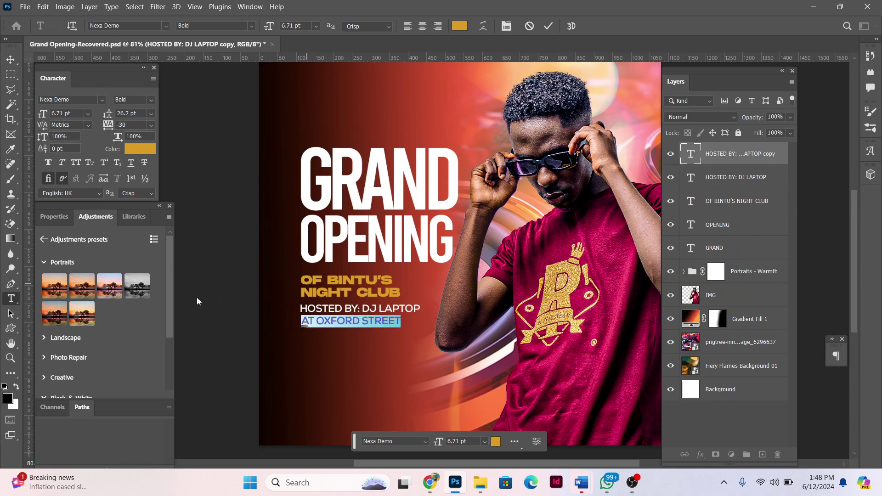
Step: Draw a thin white rectangle line under the HOSTED BY host text
click(10, 59)
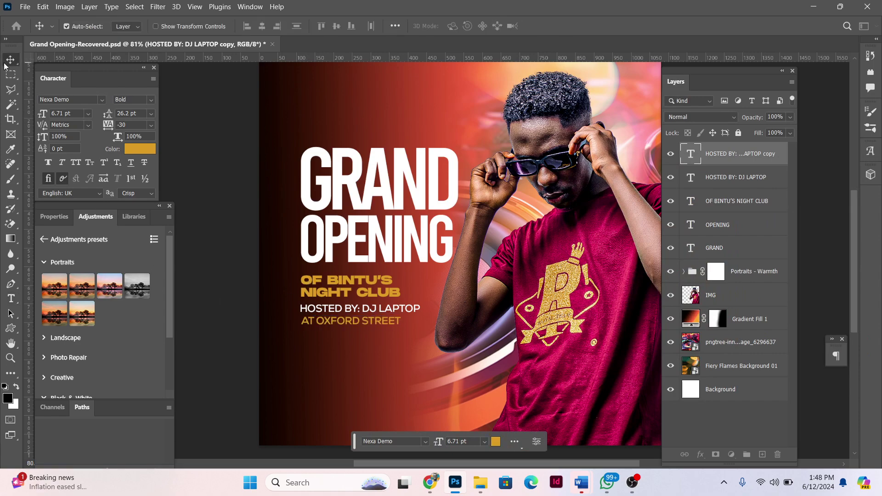
scroll(360, 362, up, 2)
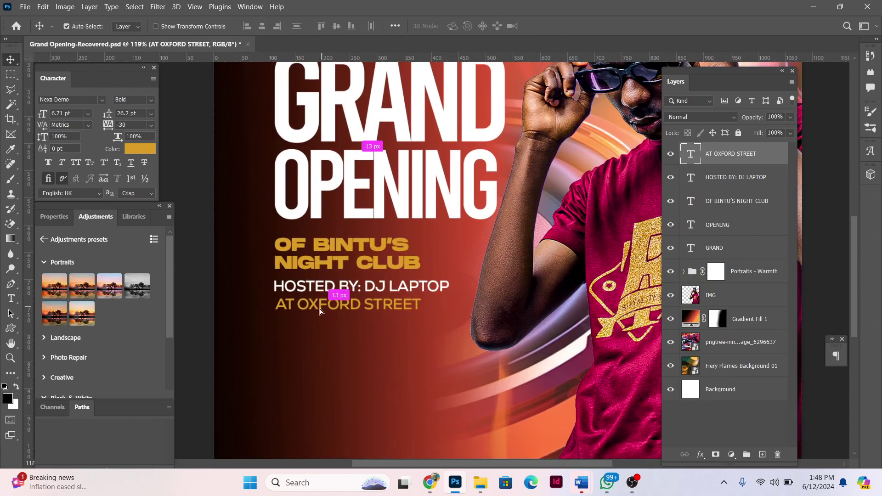
scroll(320, 311, up, 1)
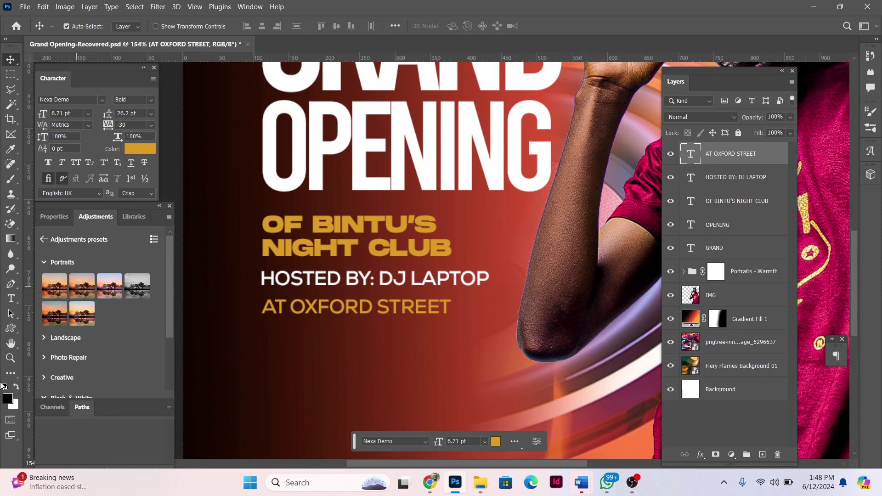
right_click(10, 328)
click(56, 339)
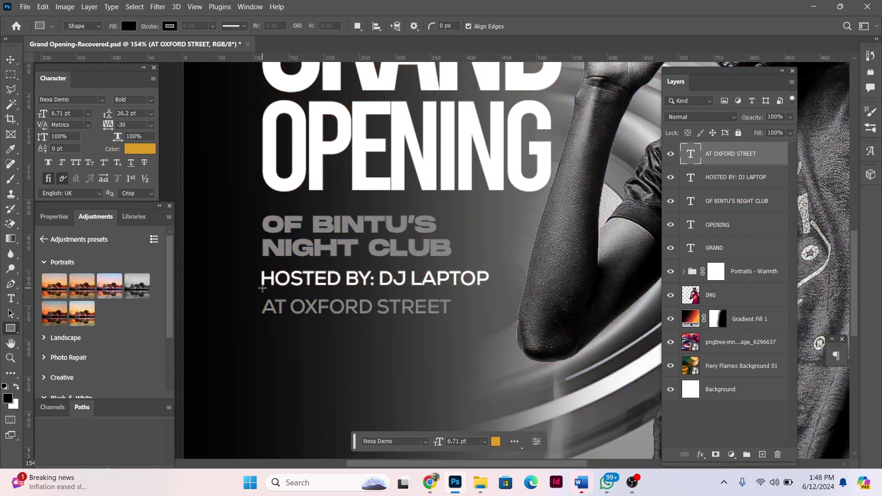
drag(261, 288, 463, 292)
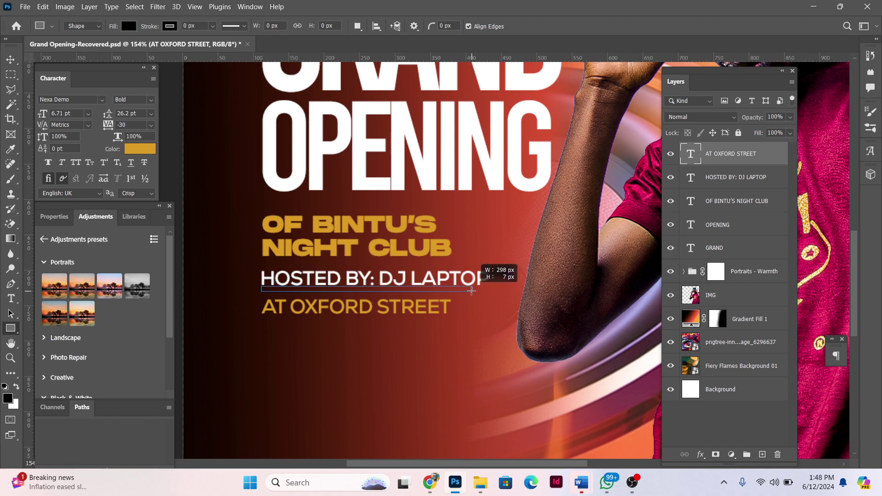
drag(463, 291, 463, 287)
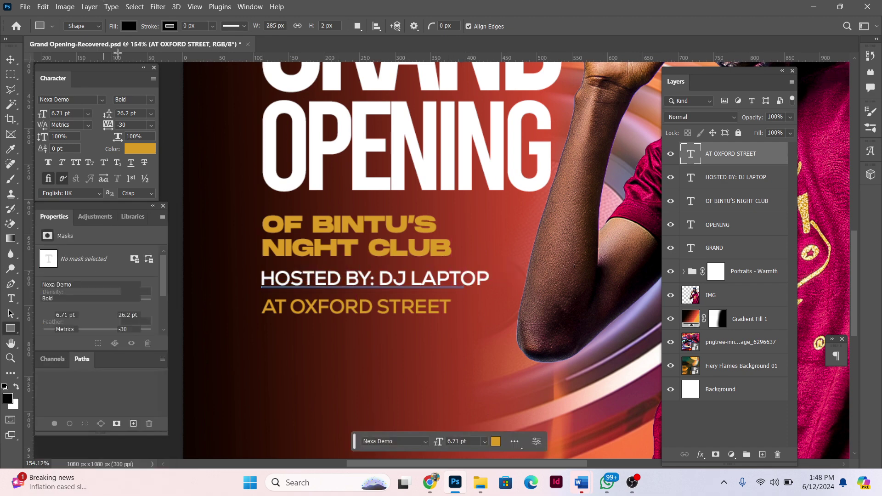
click(130, 26)
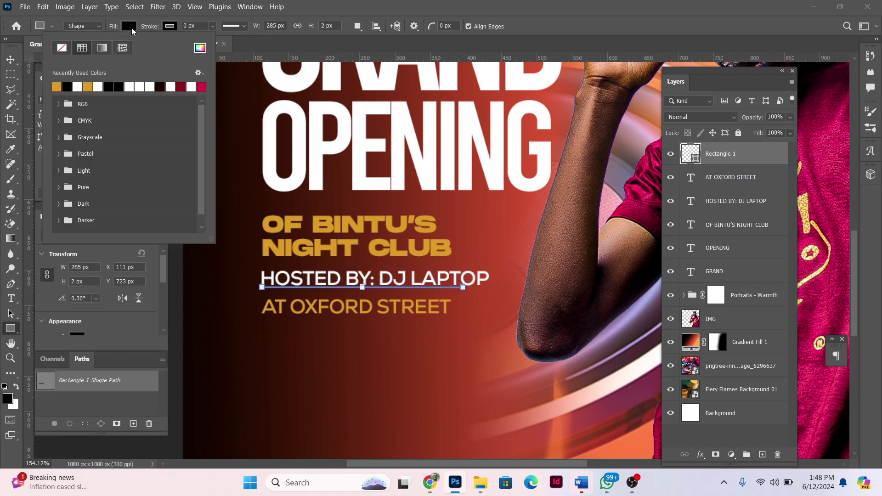
click(129, 87)
click(10, 60)
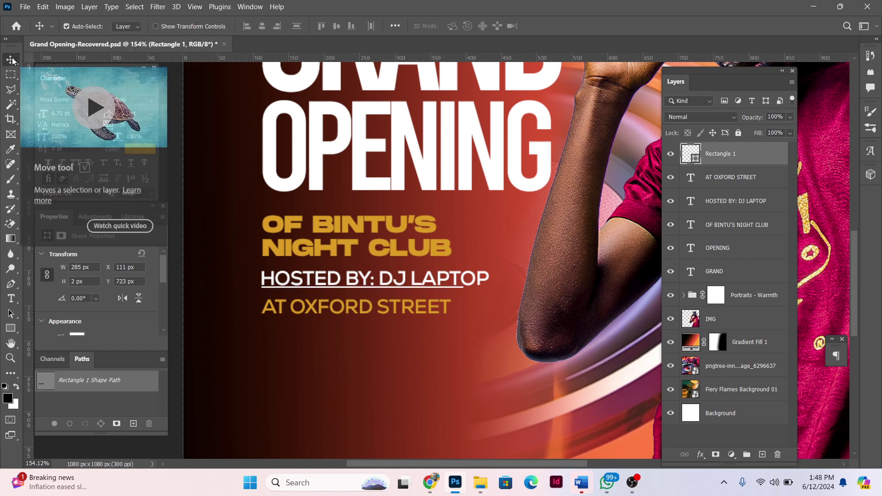
key(Down)
key(Down)
key(Down)
key(Down)
key(Down)
key(Down)
key(Down)
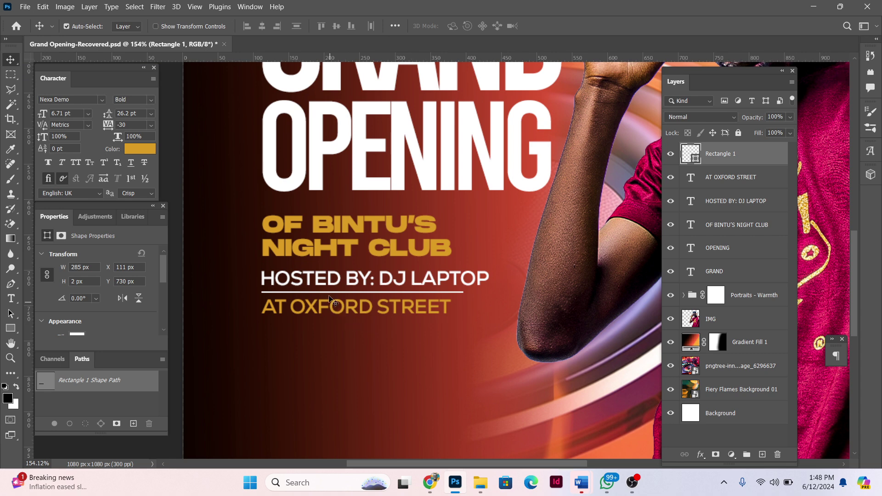
Step: Duplicate the white line and nudge the copy down below AT OXFORD STREET
key(ctrl+j)
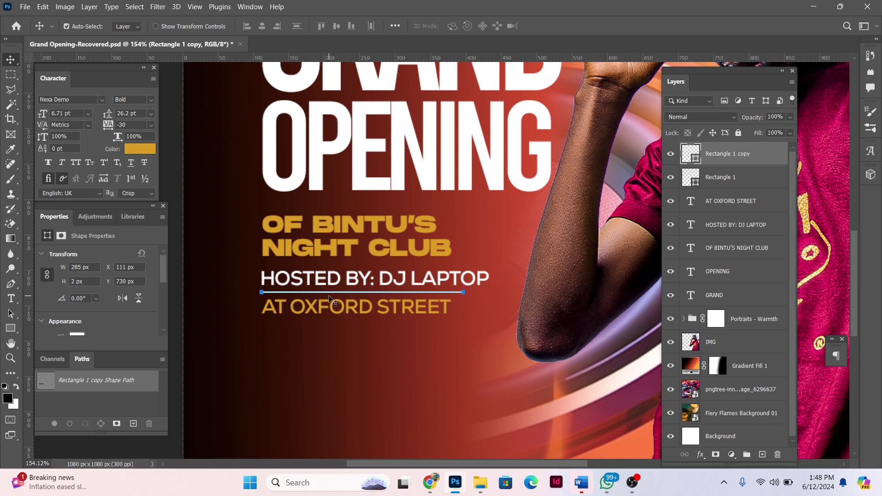
key(Down)
key(Down)
key(Down)
key(Down)
key(Down)
key(Down)
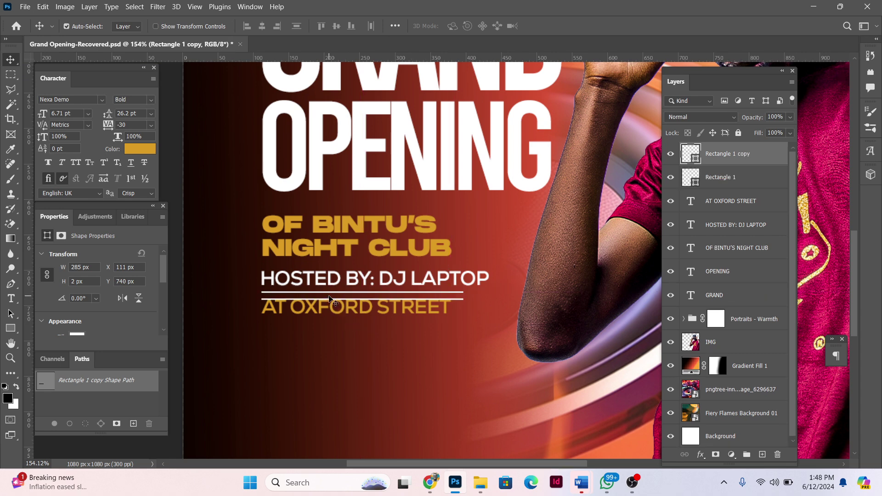
key(Down)
key(Down)
key(Down)
key(Down)
key(Down)
key(Down)
key(Down)
key(Down)
key(Down)
key(Down)
key(Down)
key(Down)
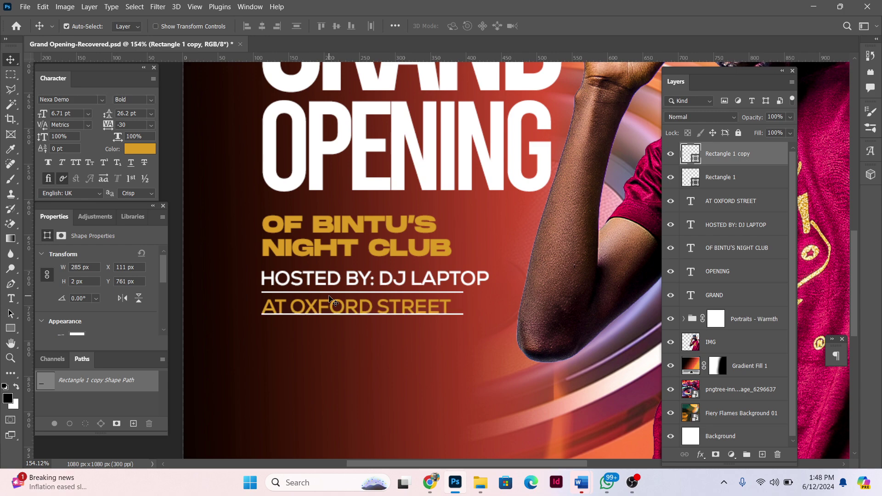
key(Down)
key(Down)
key(Down)
key(Down)
key(Down)
key(Down)
key(Down)
key(Down)
key(Down)
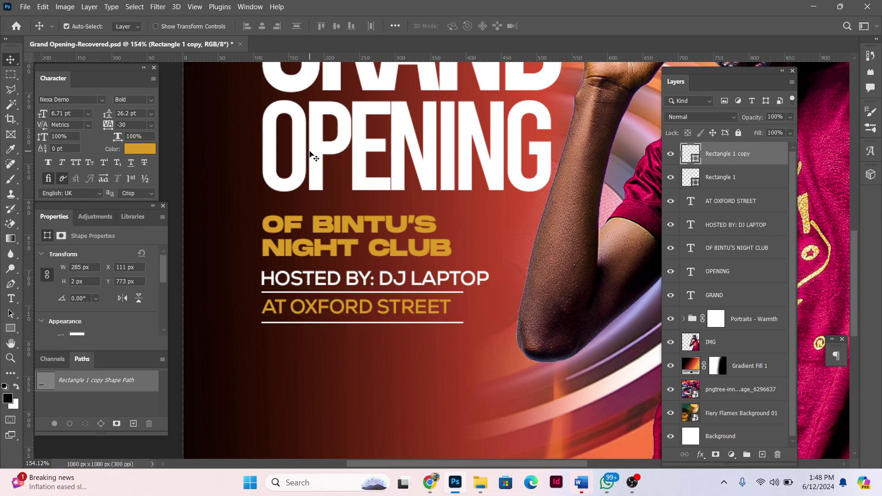
Step: Draw a rectangle above the headline and stretch it to about 159 px tall
scroll(310, 154, down, 3)
scroll(317, 149, down, 2)
scroll(322, 148, down, 1)
scroll(322, 148, down, 2)
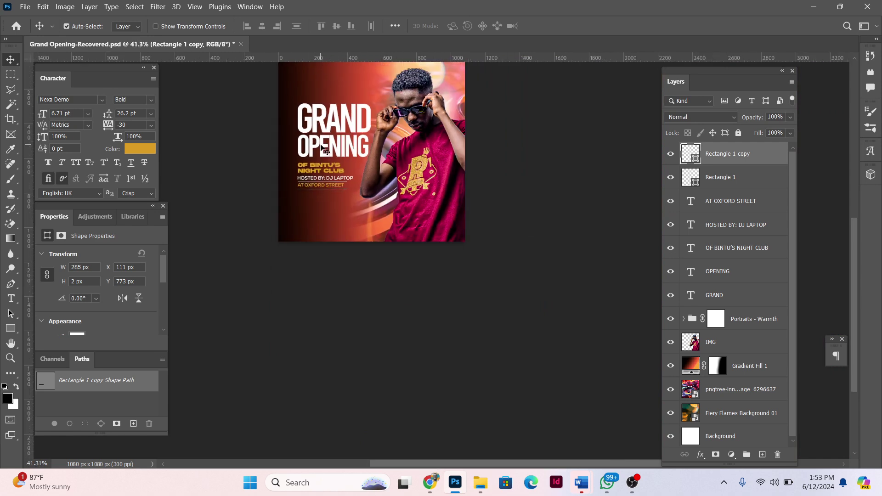
scroll(322, 148, up, 1)
scroll(321, 138, up, 2)
scroll(326, 110, up, 2)
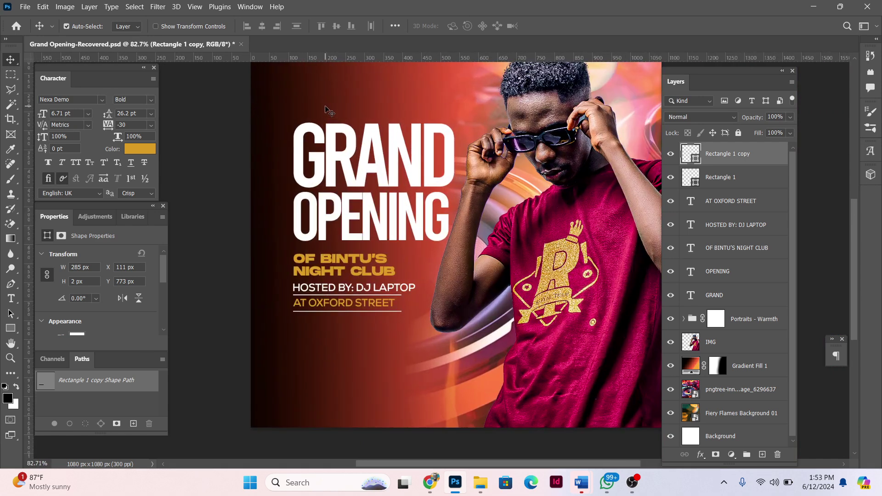
drag(325, 164, 337, 152)
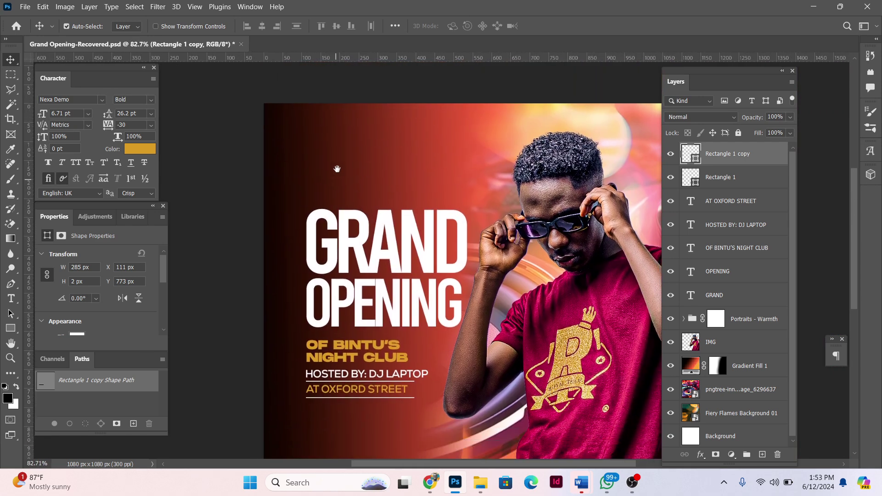
scroll(337, 152, down, 1)
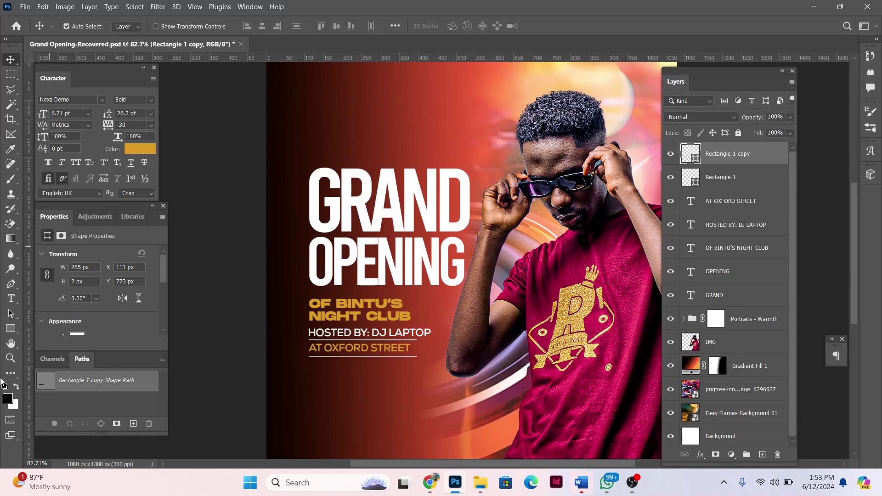
click(10, 328)
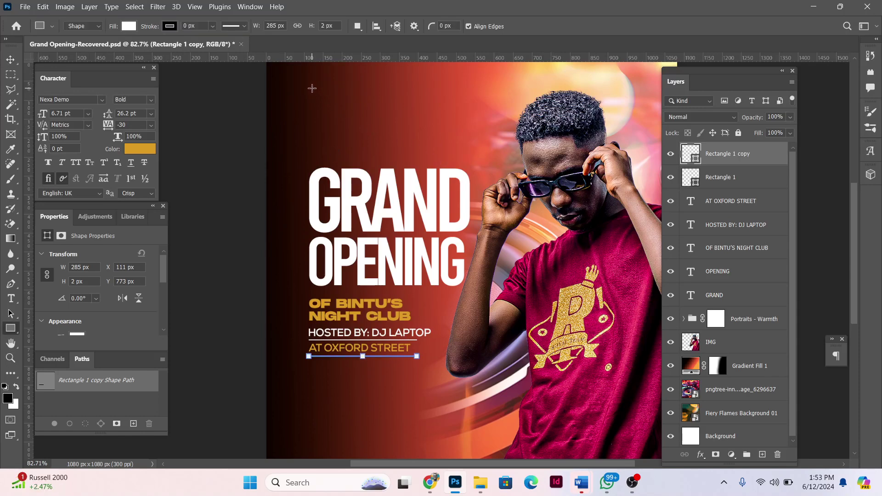
mouse_move(312, 88)
mouse_down()
mouse_move(376, 139)
mouse_move(362, 128)
mouse_up()
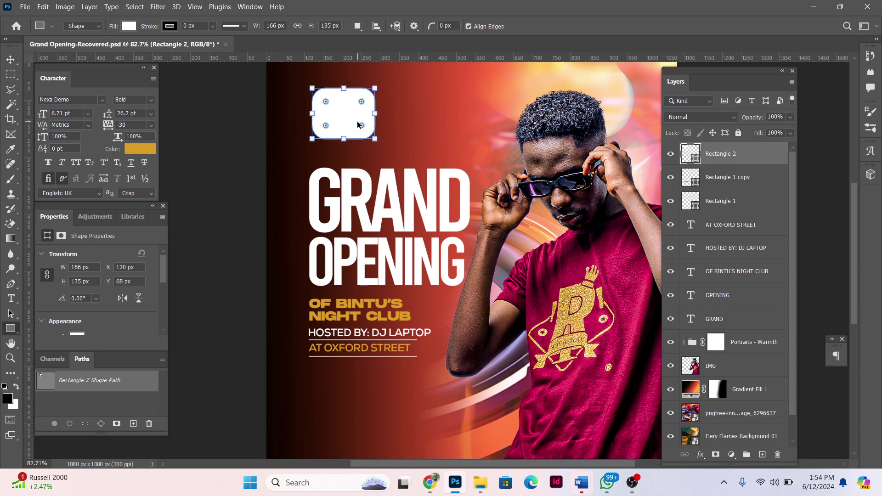
key(ctrl+t)
drag(345, 139, 343, 148)
key(Return)
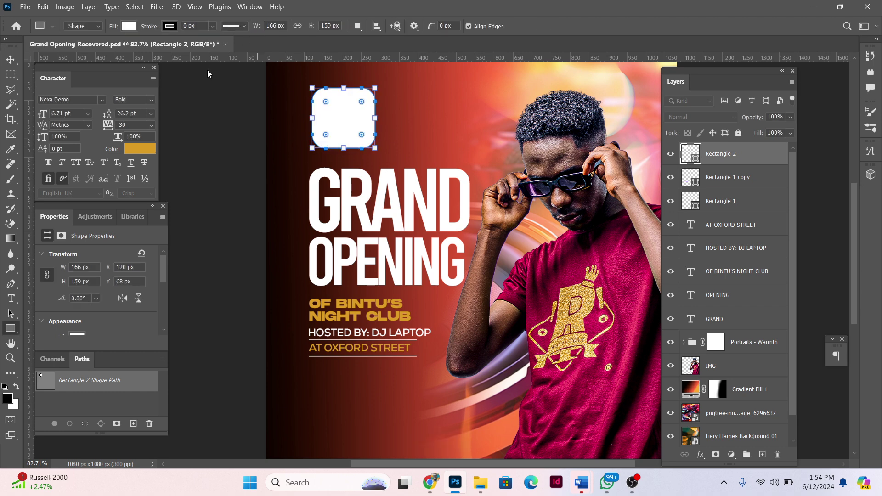
Step: Give the rectangle no fill and a white 5 px stroke
click(128, 26)
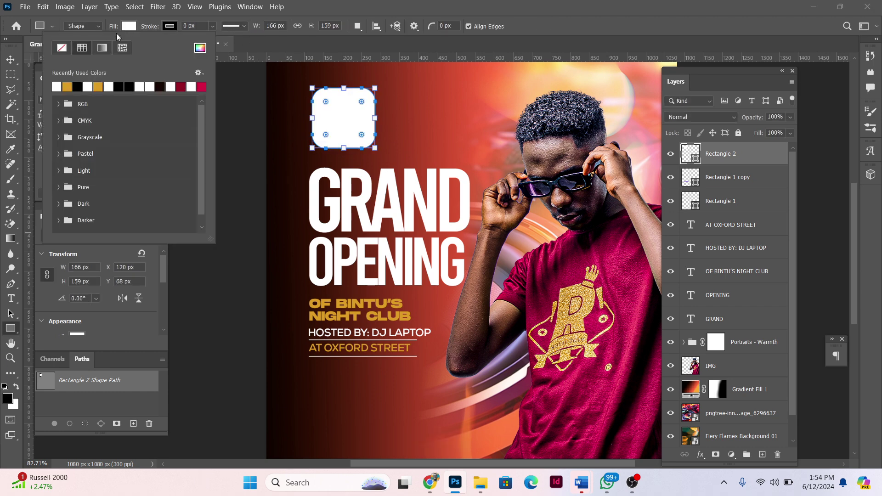
click(61, 51)
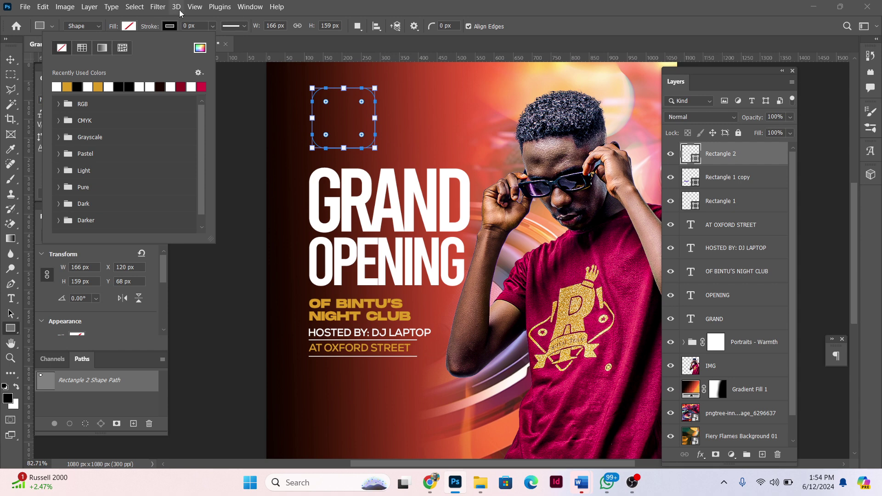
click(147, 29)
text(5)
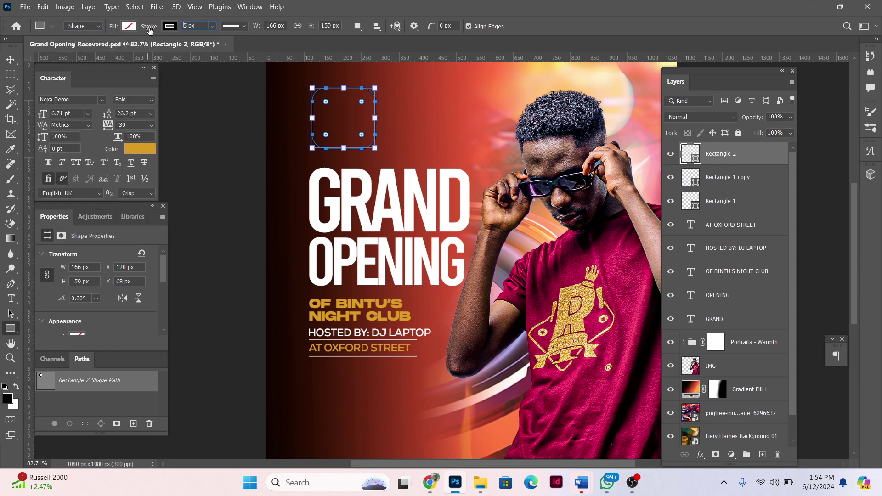
drag(149, 30, 150, 30)
click(172, 26)
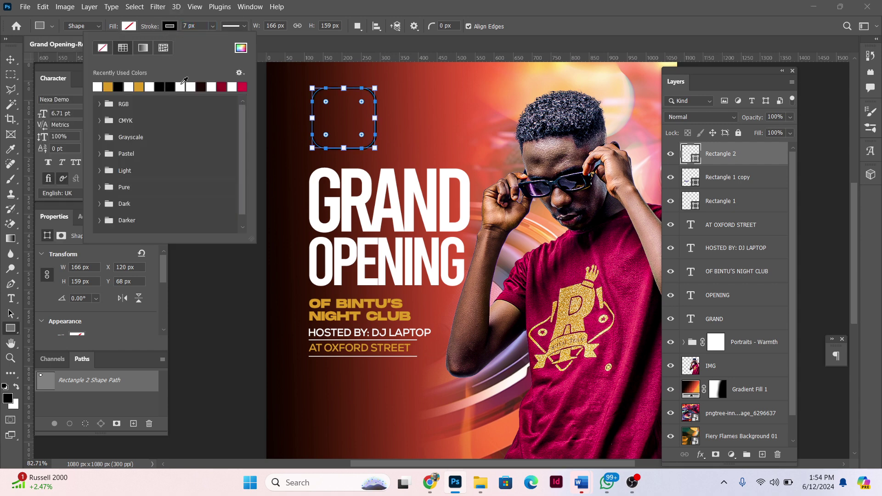
click(181, 85)
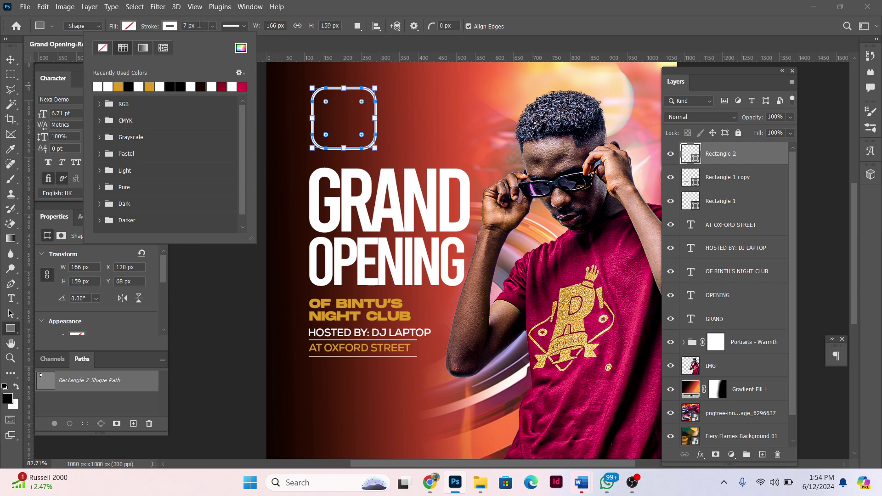
click(167, 27)
click(191, 26)
text(1)
key(Return)
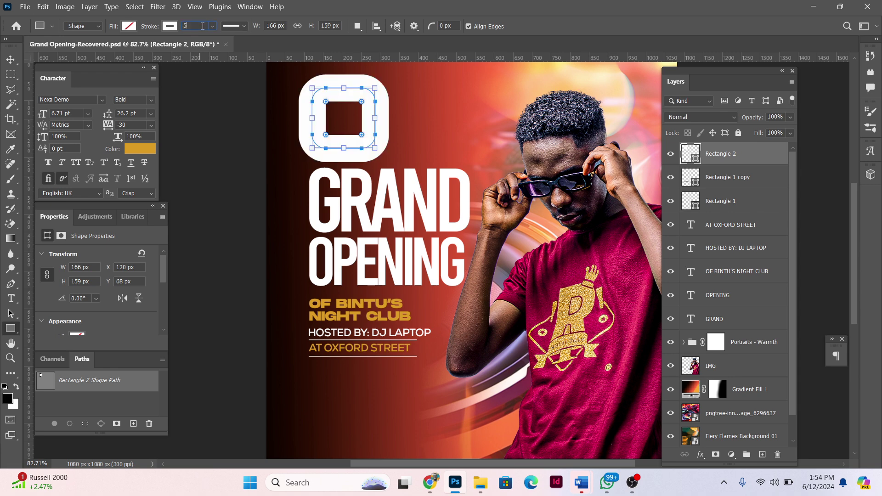
key(Return)
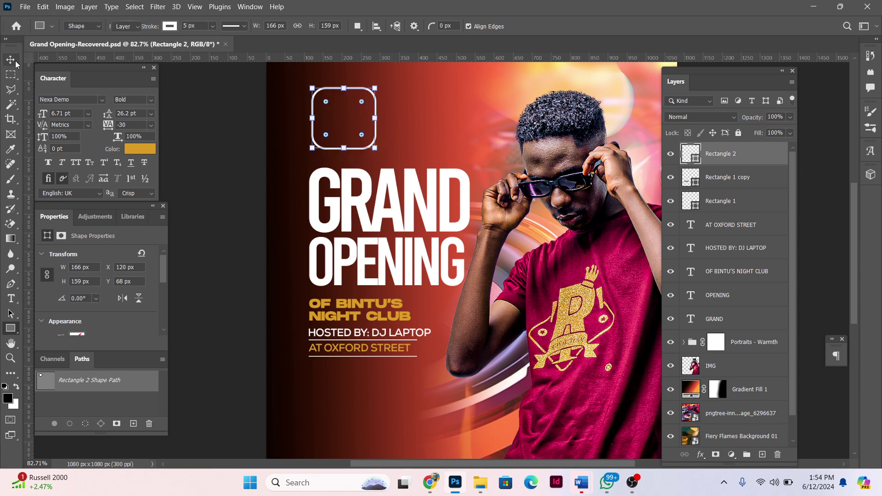
Step: Select the frame's upper part and add a layer mask hiding its bottom edge
click(10, 60)
click(11, 74)
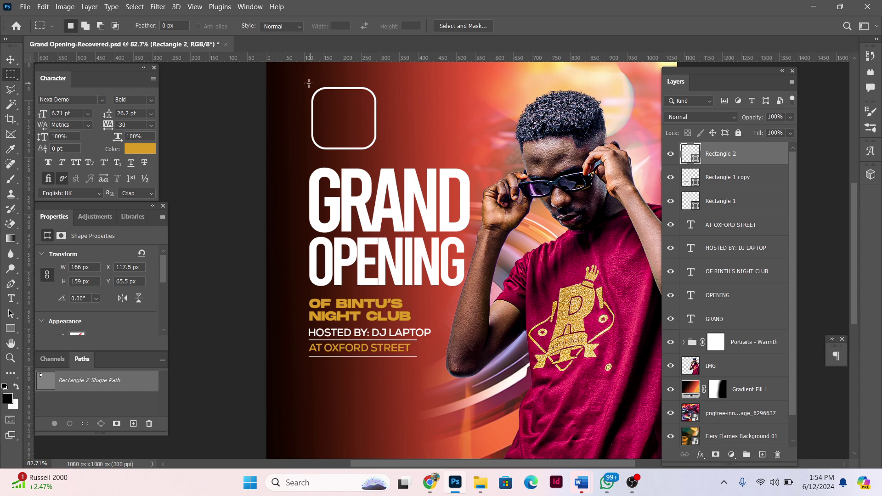
drag(304, 78, 391, 137)
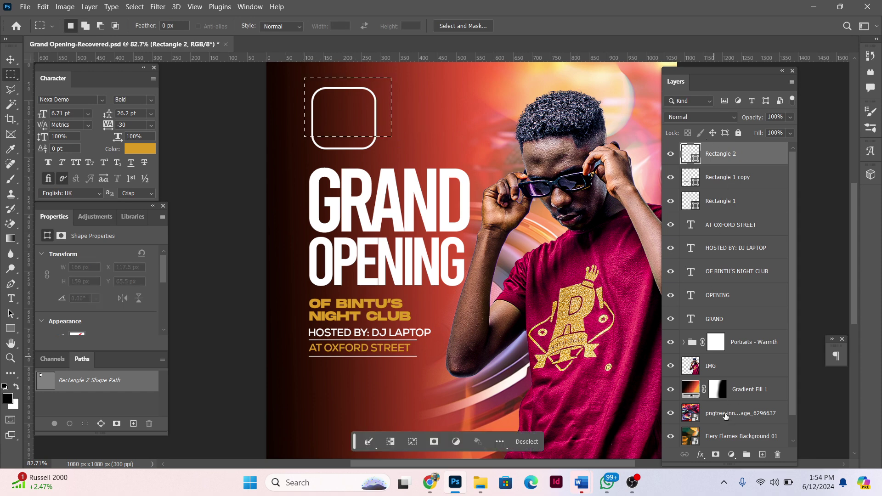
click(716, 455)
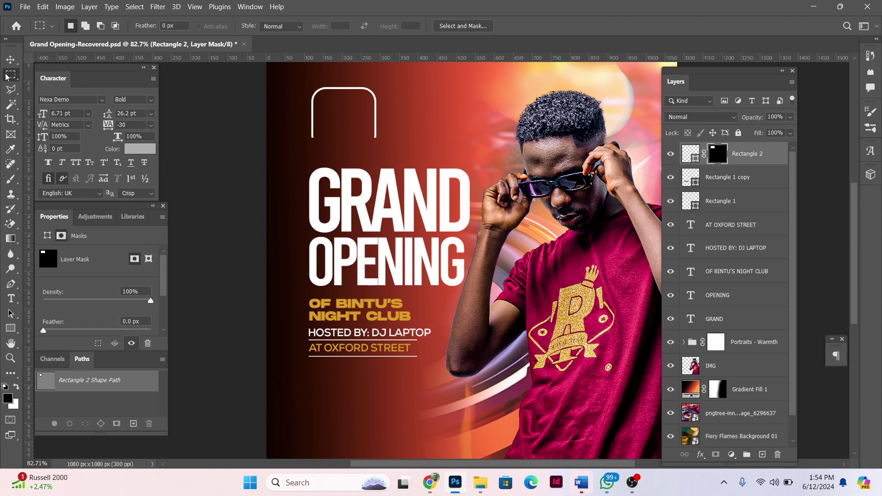
click(13, 63)
Step: Type 21 and set it to Montserrat Black at 29 pt
click(11, 298)
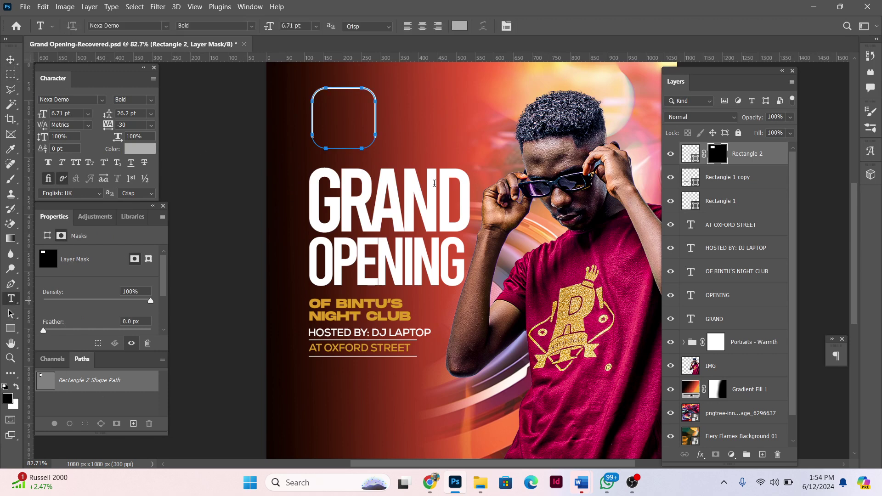
click(417, 109)
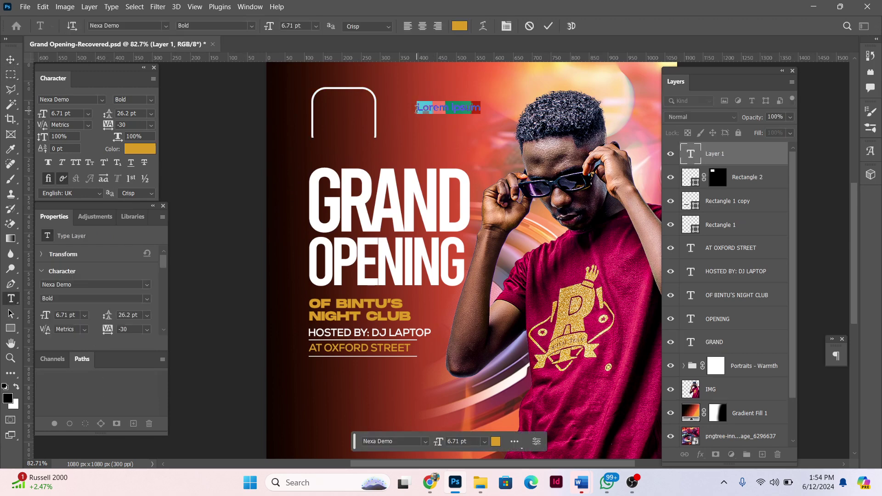
text(21)
key(ctrl+a)
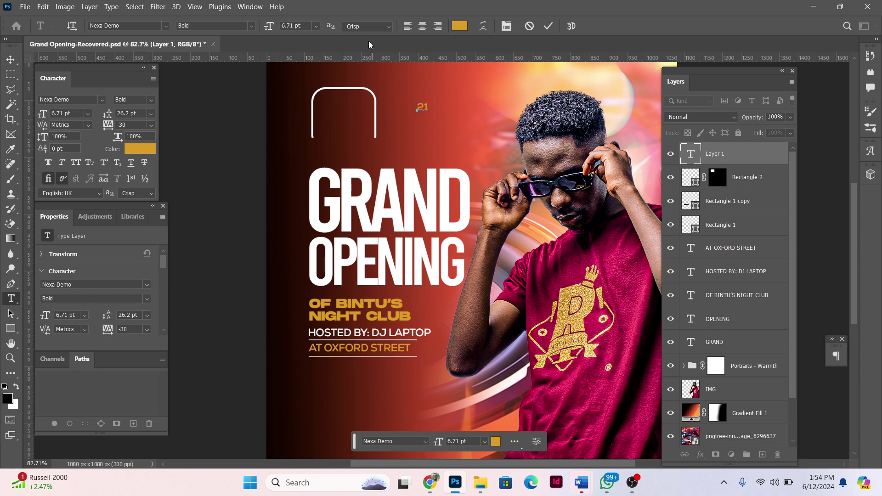
click(149, 23)
click(167, 27)
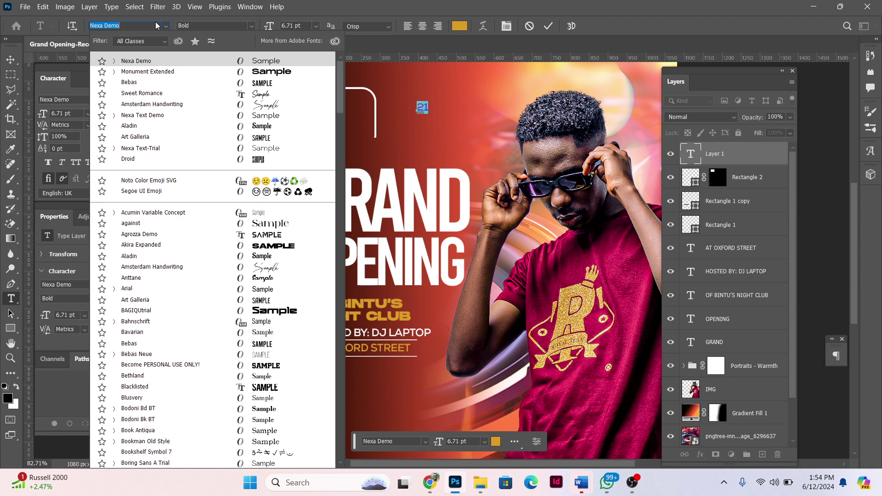
text(MON)
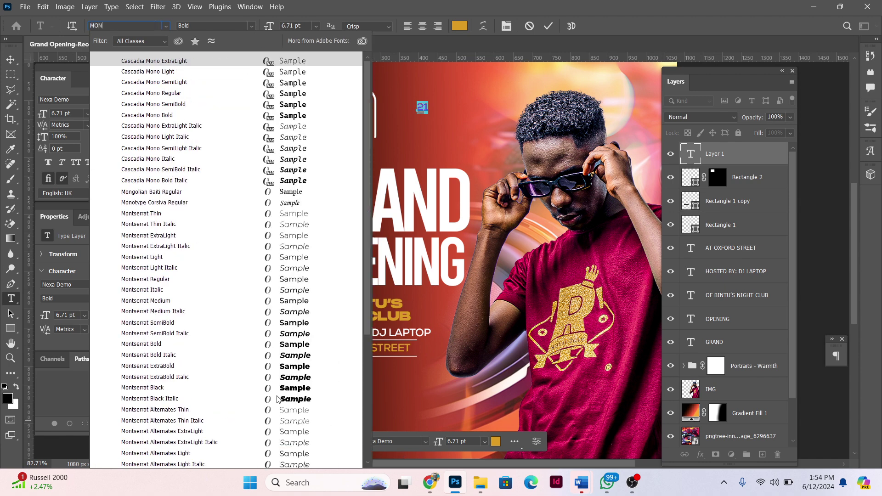
click(275, 388)
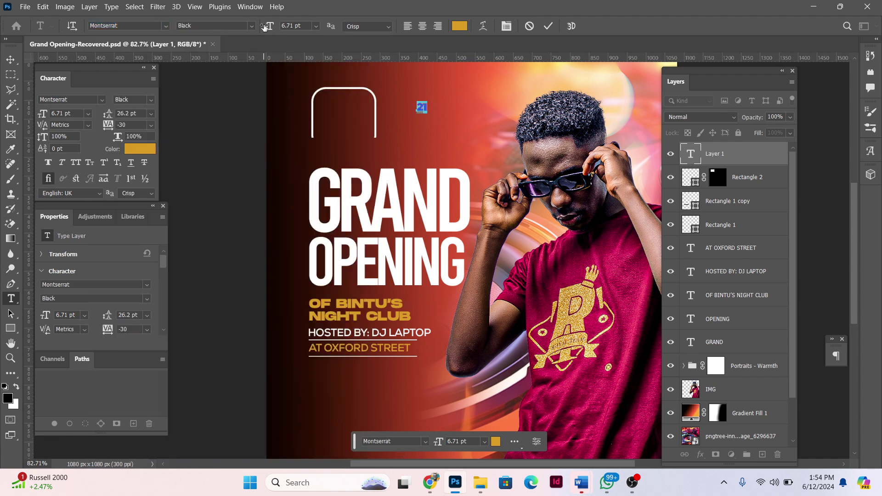
drag(264, 26, 7, 50)
text(29)
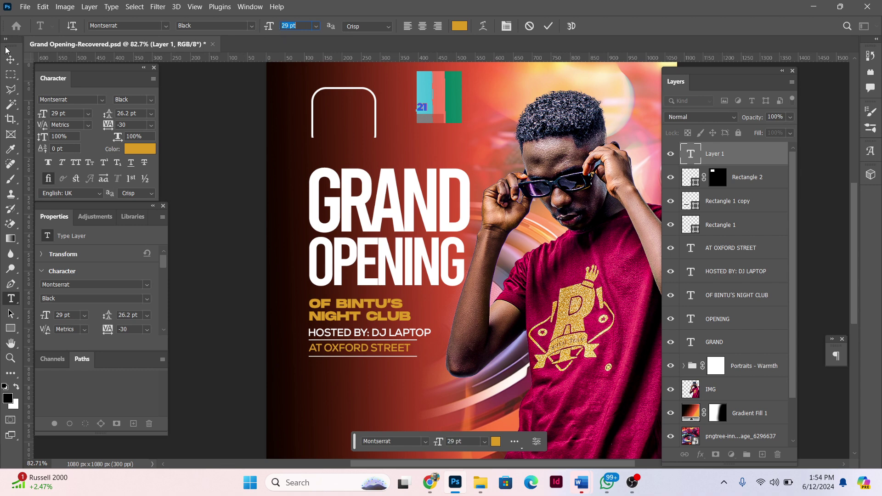
Step: Move the 21 into the rounded frame and colour it #ffffff
click(10, 59)
drag(423, 106, 329, 131)
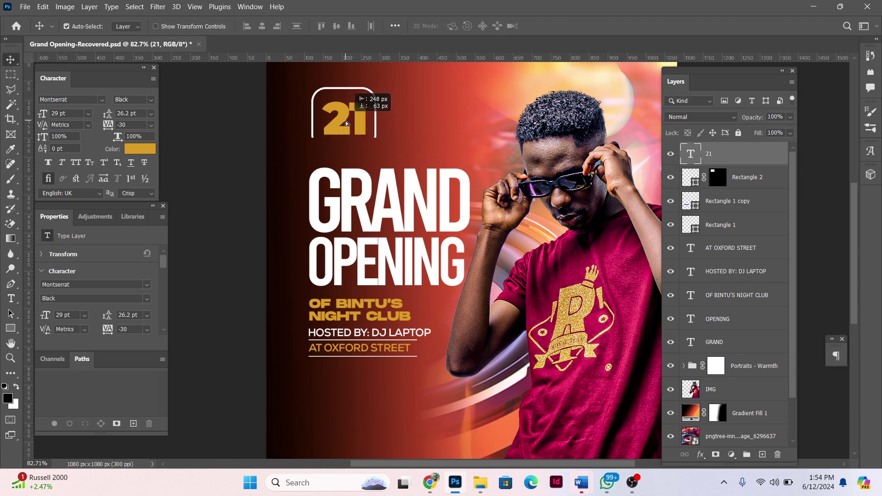
click(140, 149)
text(ffffff)
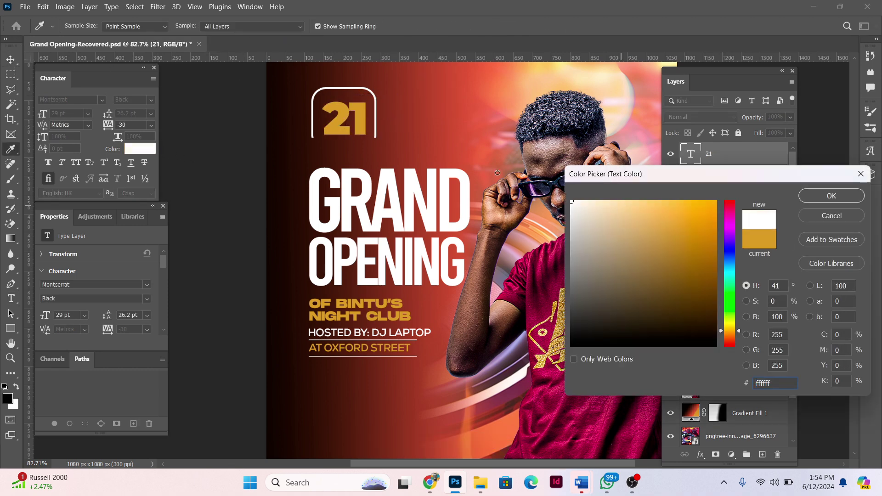
key(Return)
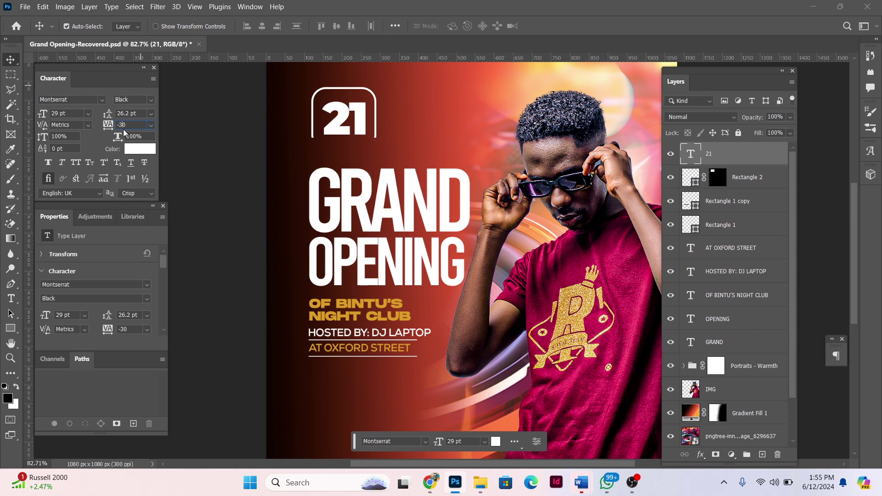
Step: Fine-tune the 21's position, nudging it slightly up inside the frame
text(2)
drag(336, 131, 334, 133)
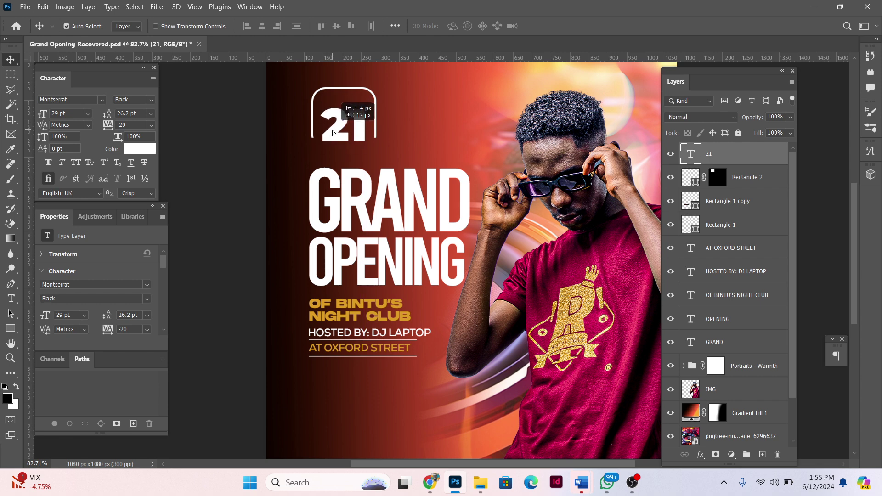
key(Up)
key(Up)
key(Up)
key(Up)
key(Up)
key(Up)
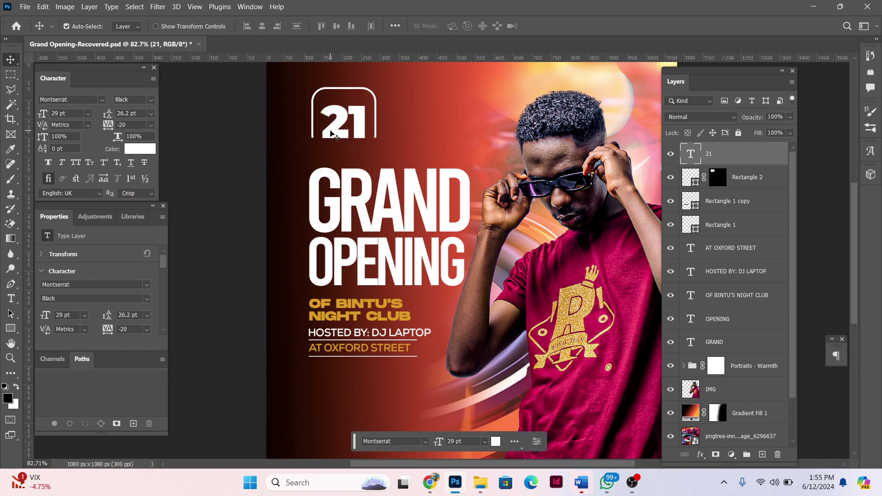
key(Up)
key(Up)
Step: Type OCTOBER as a new text line in SemiBold
click(11, 299)
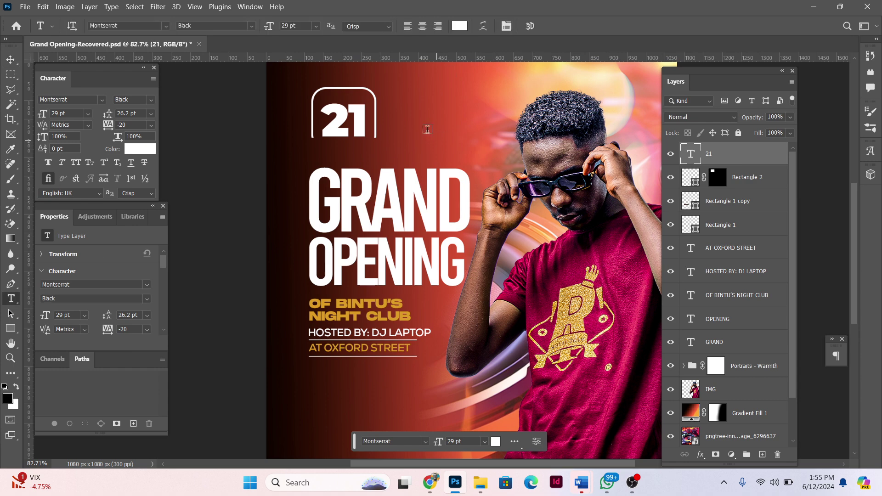
click(453, 91)
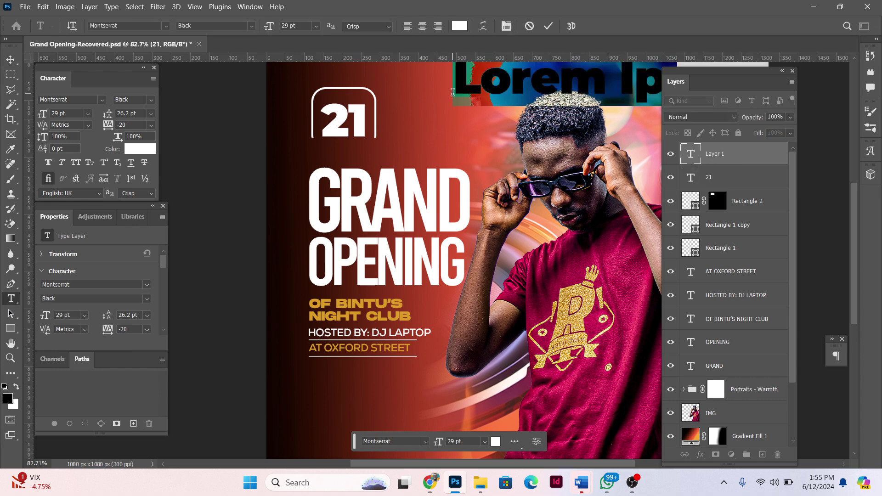
text(OC)
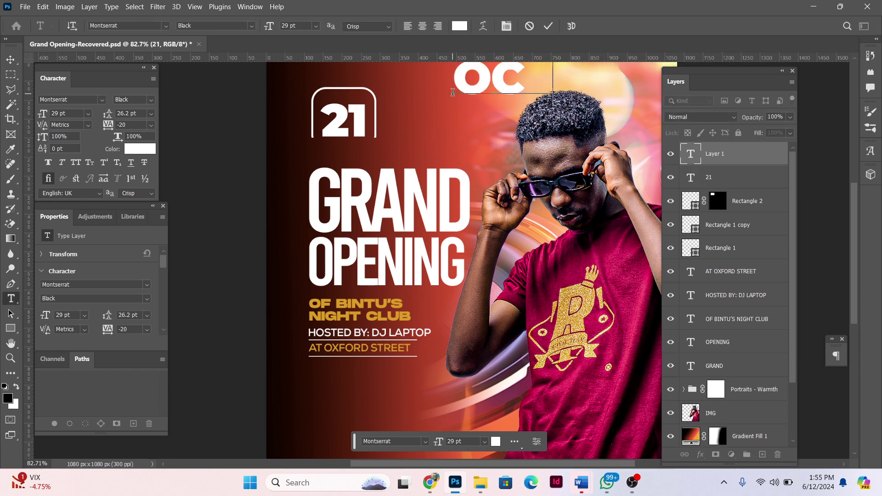
text(TOB)
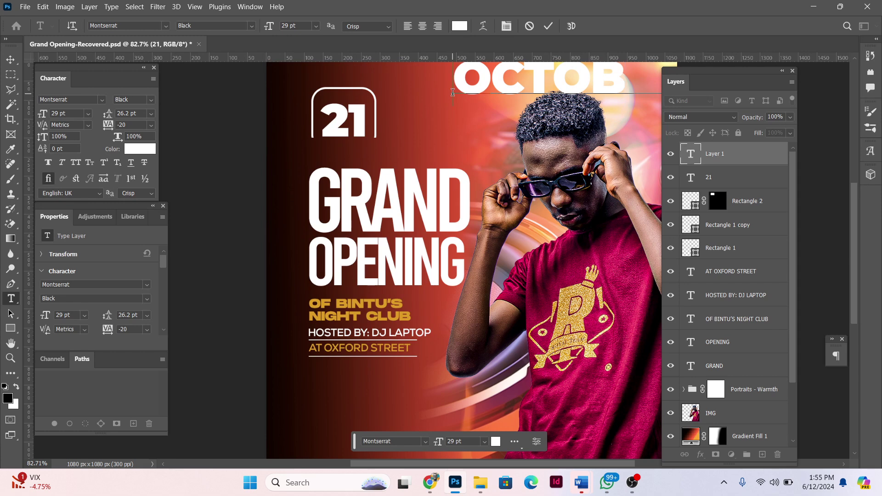
text(ER)
key(ctrl+a)
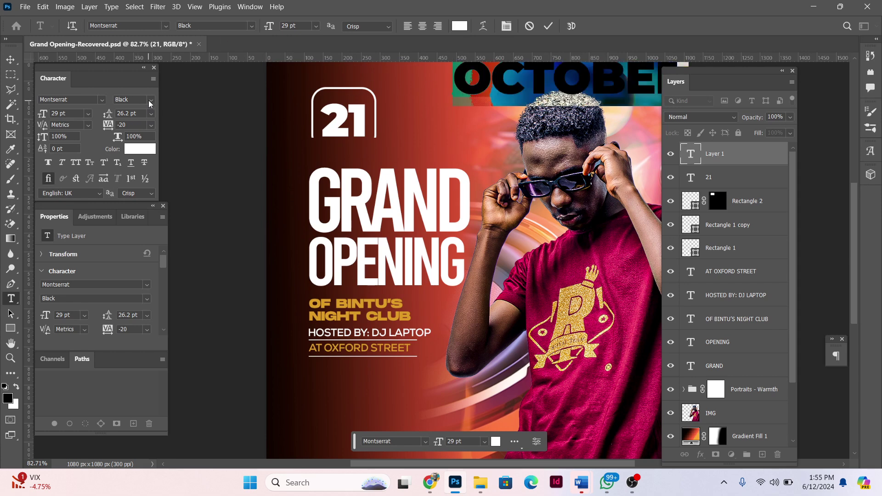
click(150, 103)
click(129, 203)
Step: Move OCTOBER above the 21 and scale it down to about 5.94 pt
click(10, 60)
drag(537, 86, 370, 89)
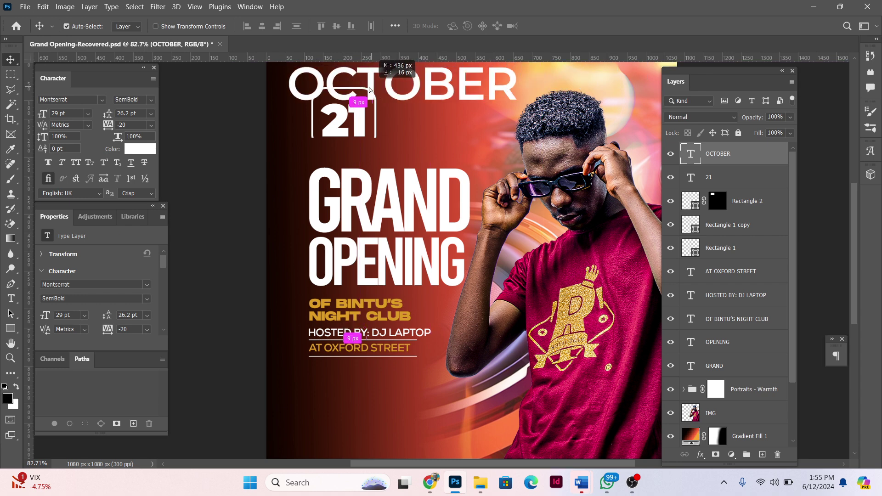
key(ctrl+t)
mouse_move(517, 99)
mouse_down()
mouse_move(336, 98)
mouse_move(355, 101)
mouse_up()
key(Return)
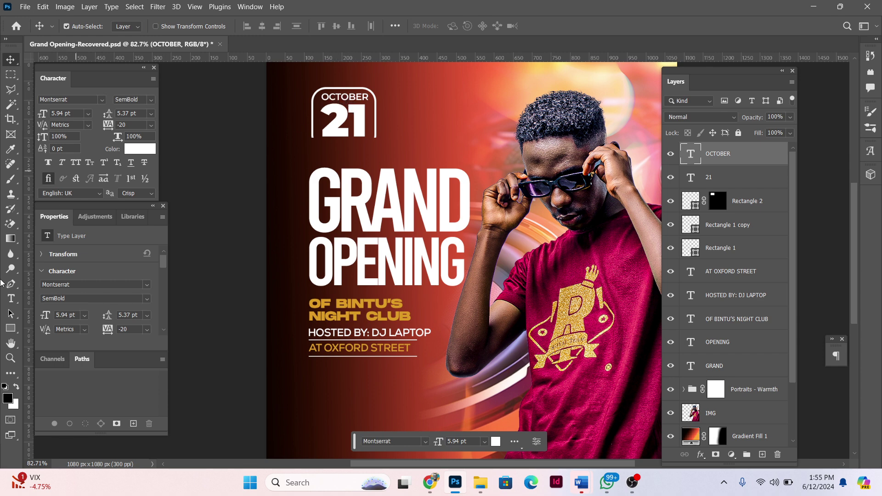
Step: Draw a white bar just below the 21, placed beneath the 21 layer
click(10, 328)
drag(313, 142, 376, 153)
click(128, 27)
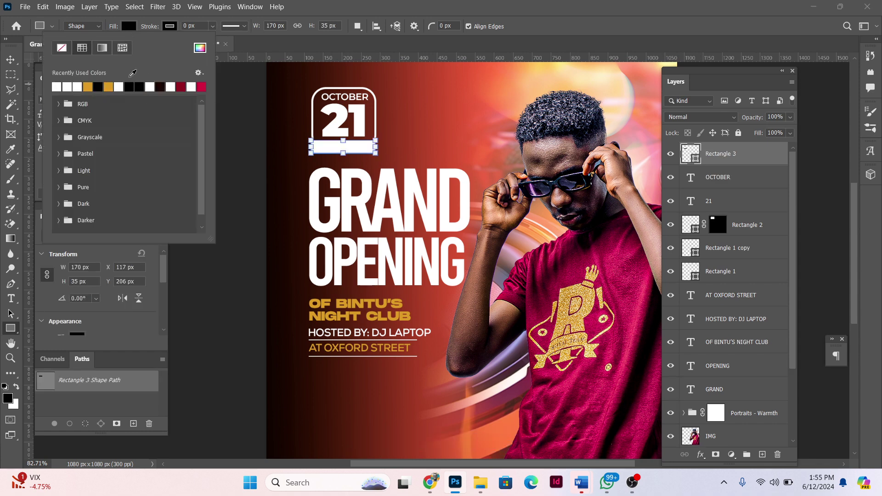
key(v)
click(348, 101)
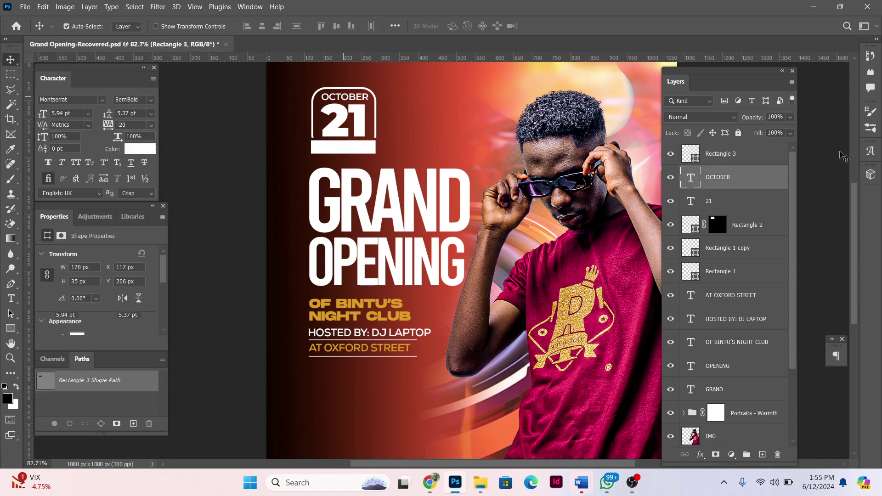
key(ctrl+z)
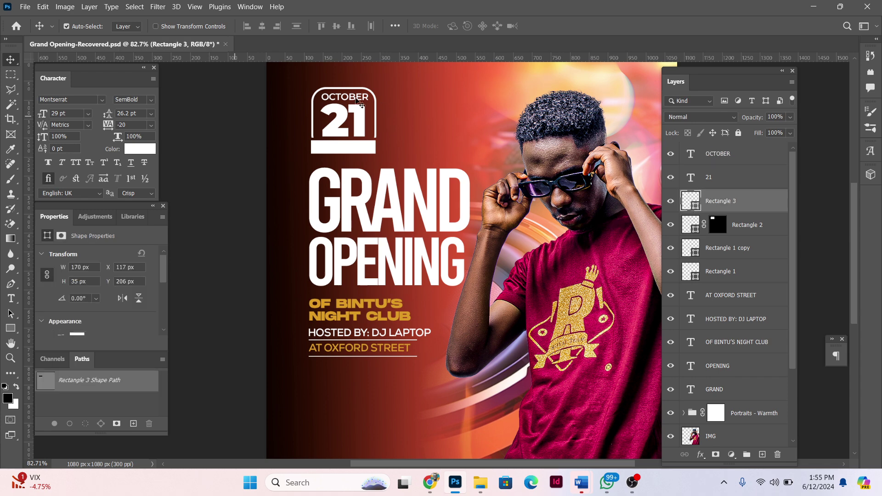
Step: Copy OCTOBER onto the bar, colour it maroon and retype it as 7PM SHARP
drag(348, 113, 336, 143)
click(289, 152)
key(Return)
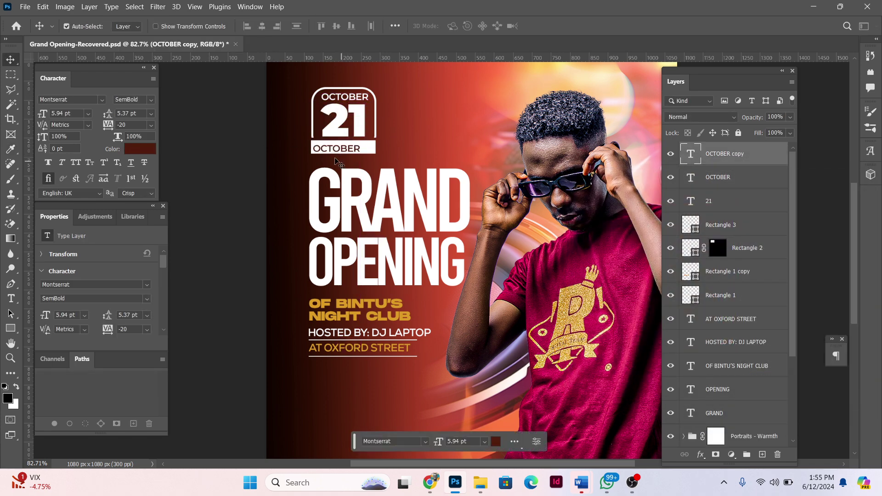
key(t)
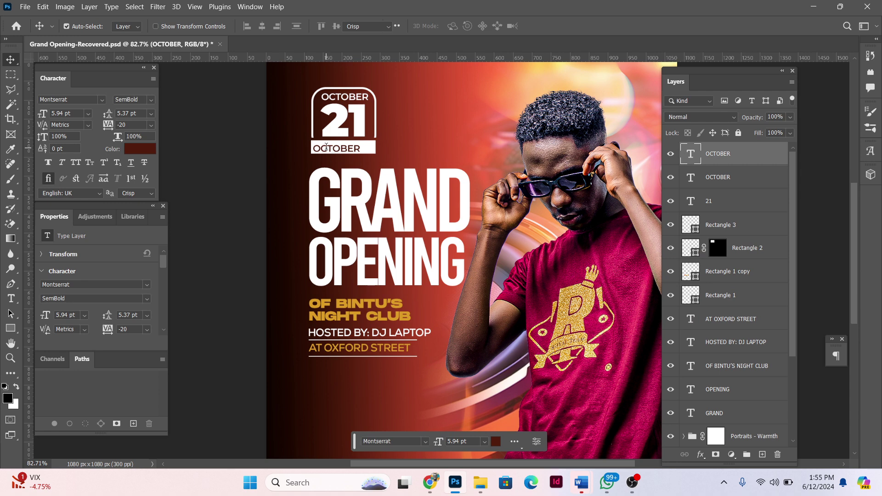
double_click(326, 147)
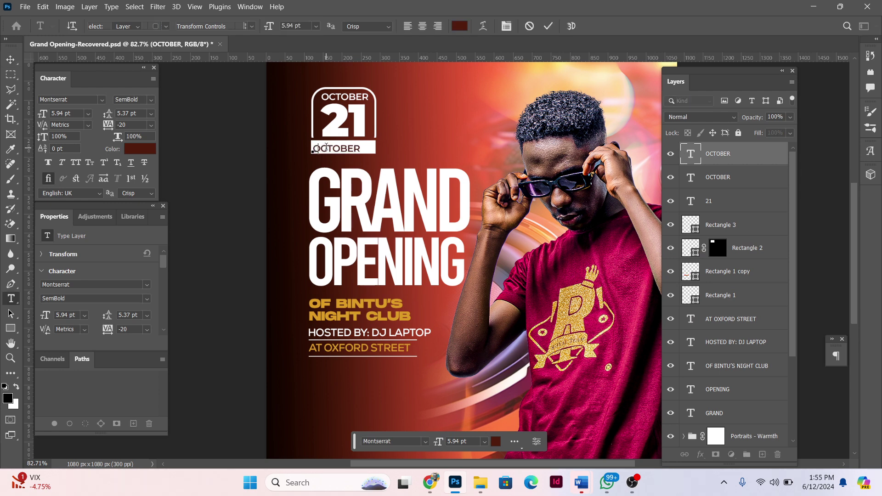
text(7PM)
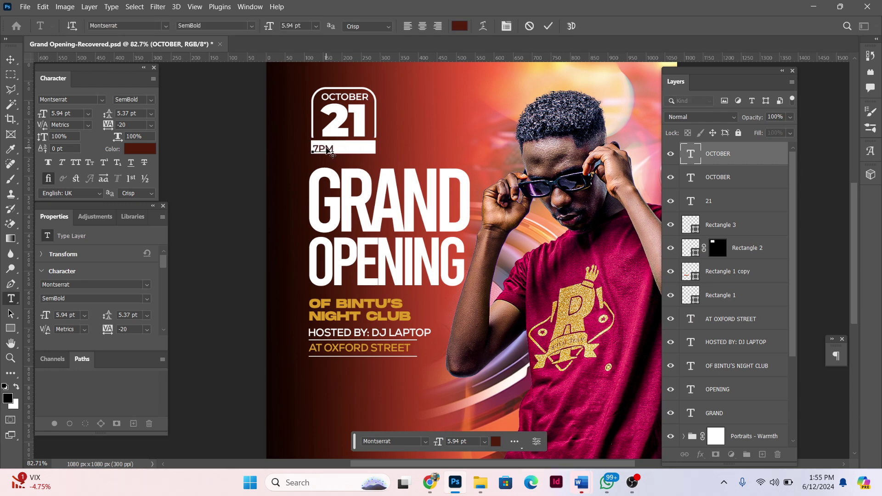
text( SHAR)
text(P)
click(9, 62)
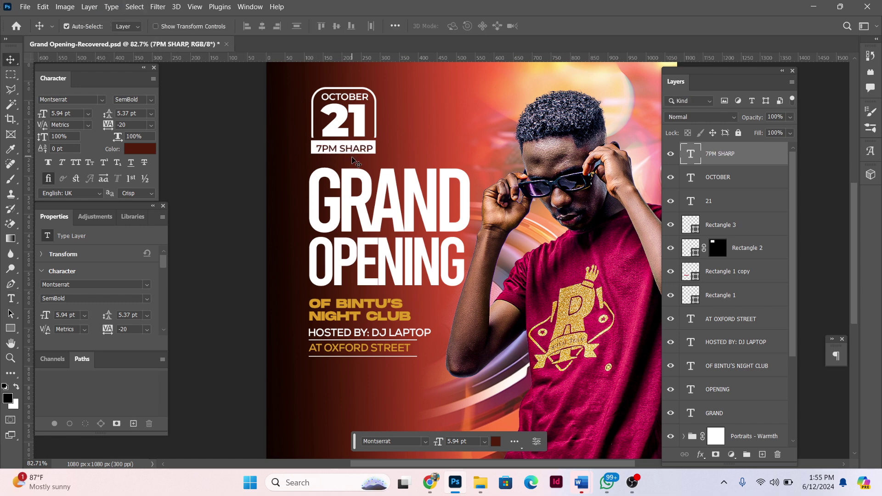
key(Up)
key(Up)
key(Up)
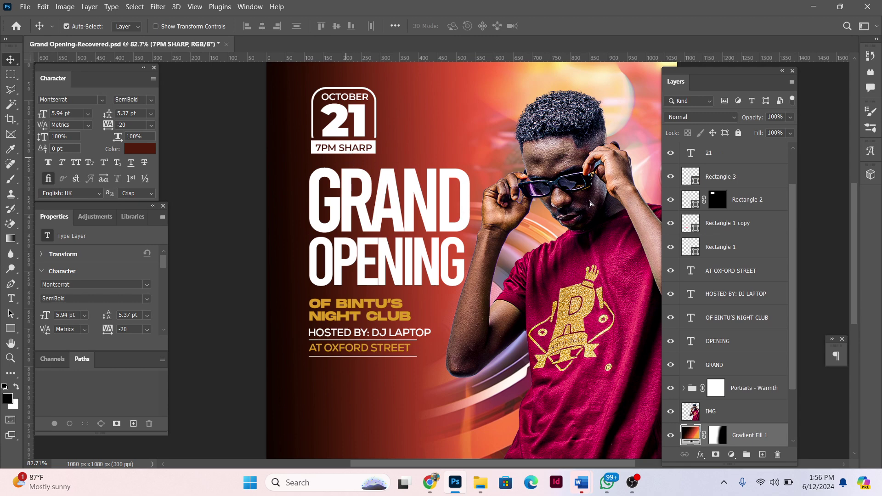
Step: Set Gradient Fill 1 to Normal blending at 91% opacity
scroll(501, 201, down, 3)
scroll(479, 194, up, 2)
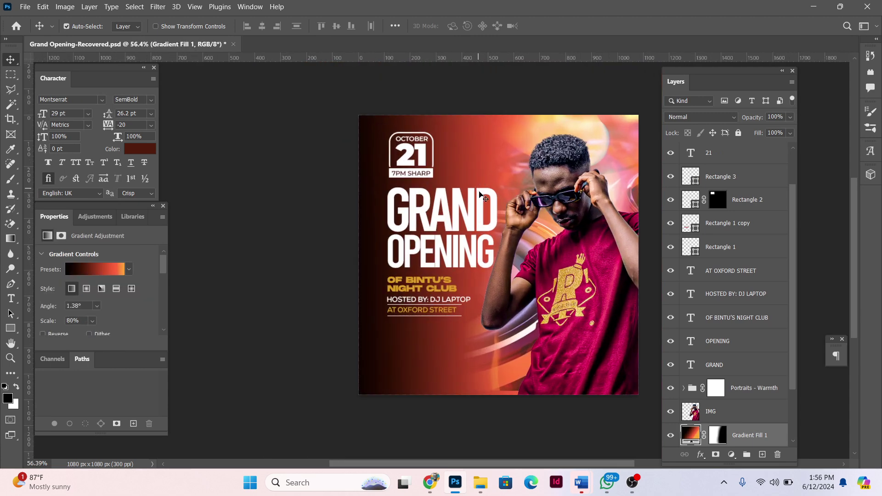
scroll(479, 194, up, 1)
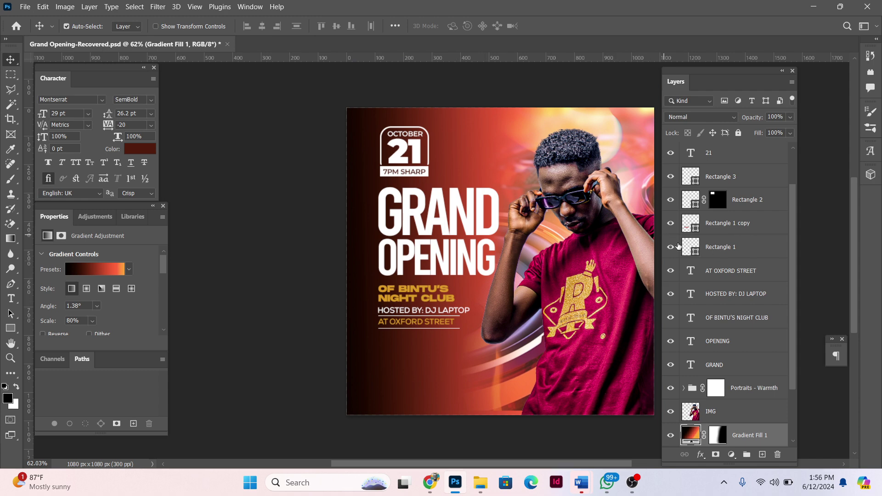
scroll(693, 258, down, 3)
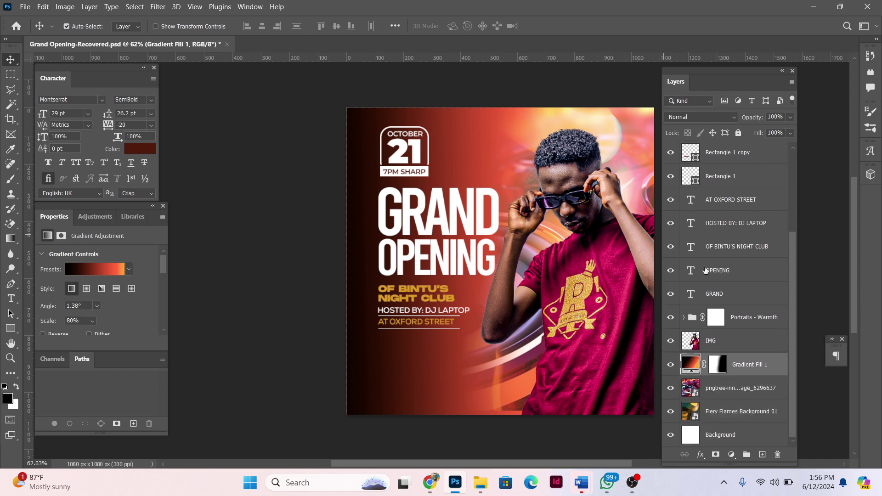
click(704, 117)
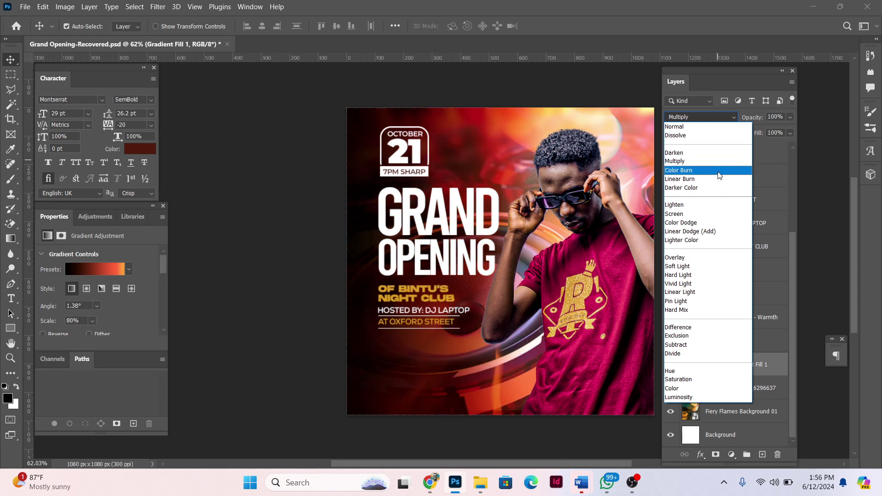
click(710, 126)
drag(754, 117, 750, 120)
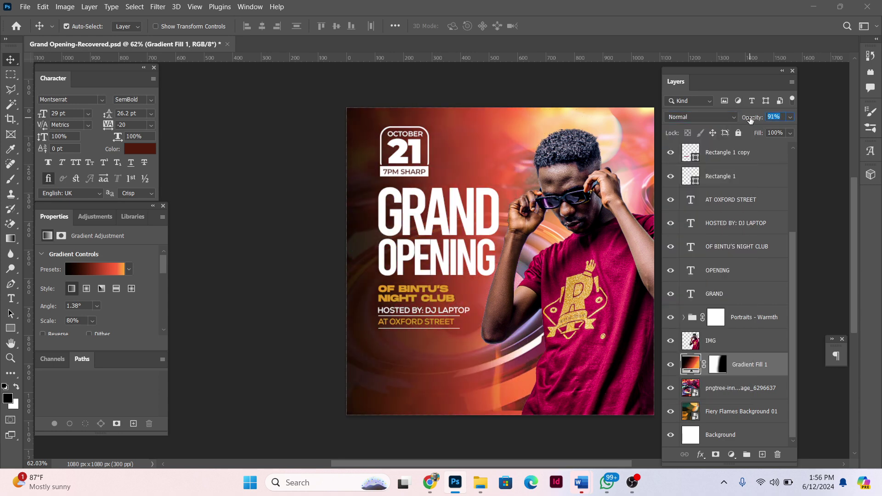
Step: Try Multiply on Portraits - Warmth, revert to Pass Through, then open Photo Filter 1's blend modes
click(731, 318)
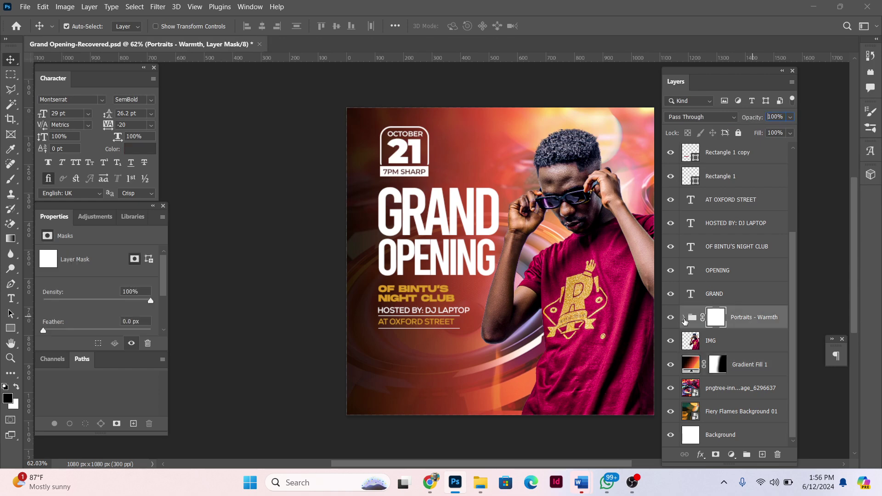
click(723, 117)
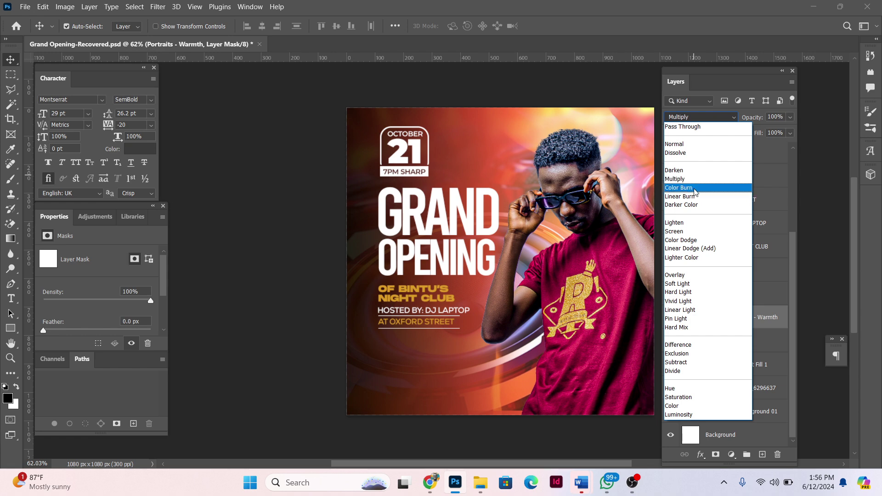
click(694, 180)
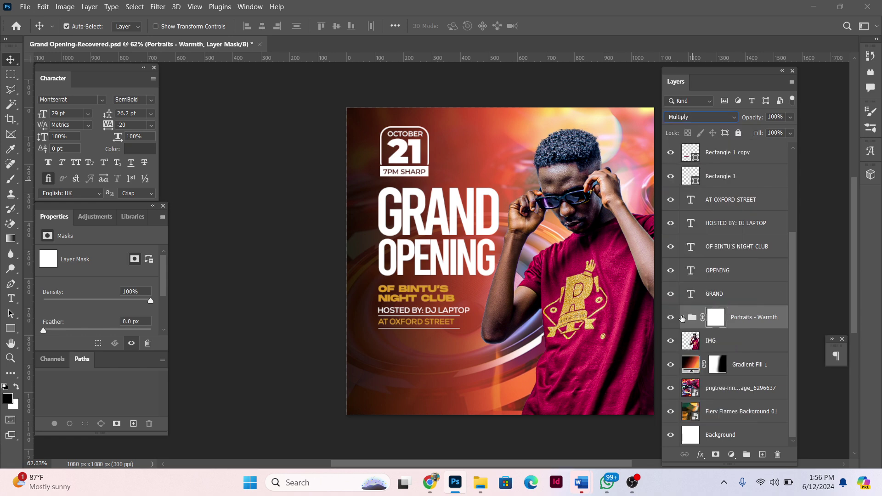
click(688, 322)
click(683, 317)
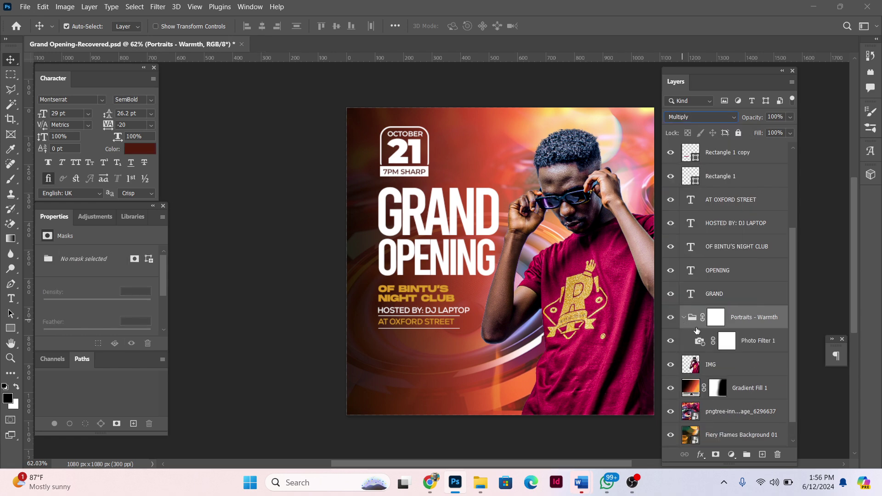
click(703, 119)
click(750, 345)
click(700, 117)
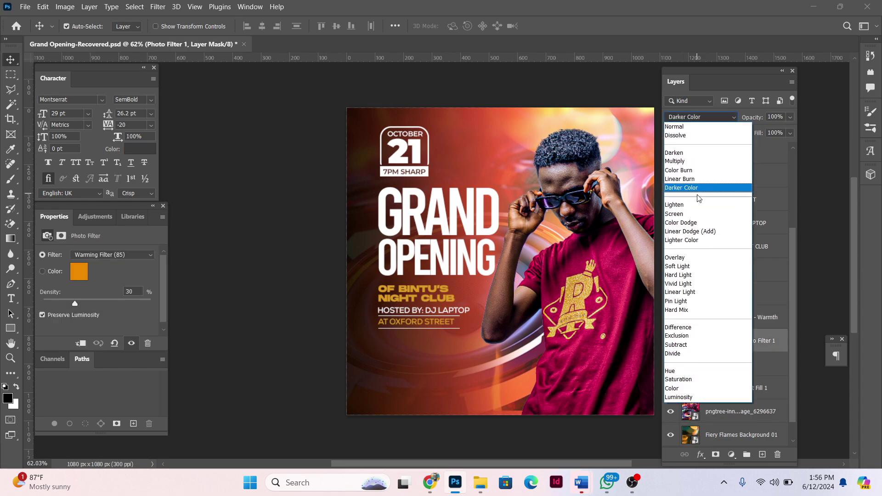
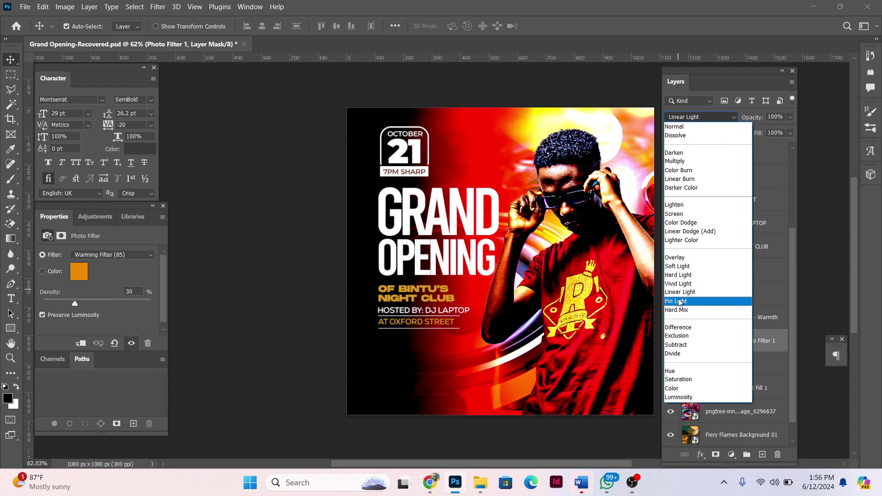
Step: Duplicate Photo Filter 1 with Ctrl+J and set the copy to Color Dodge at 28% opacity
click(786, 349)
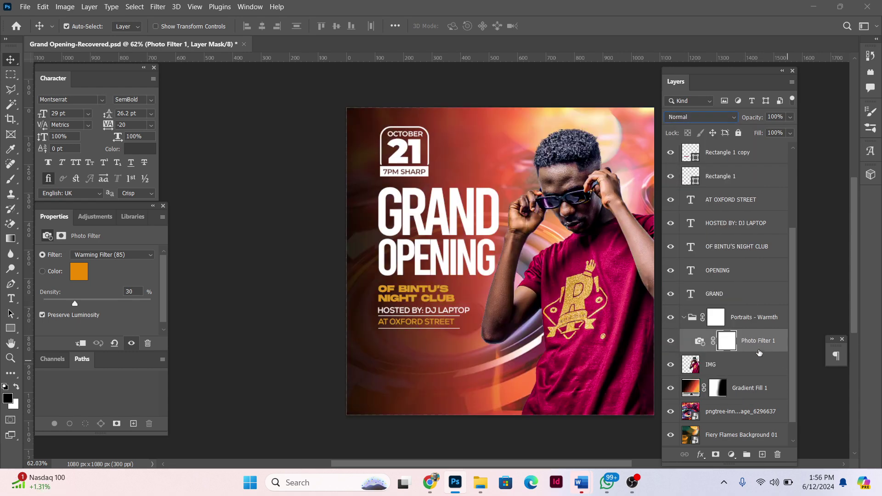
key(ctrl+j)
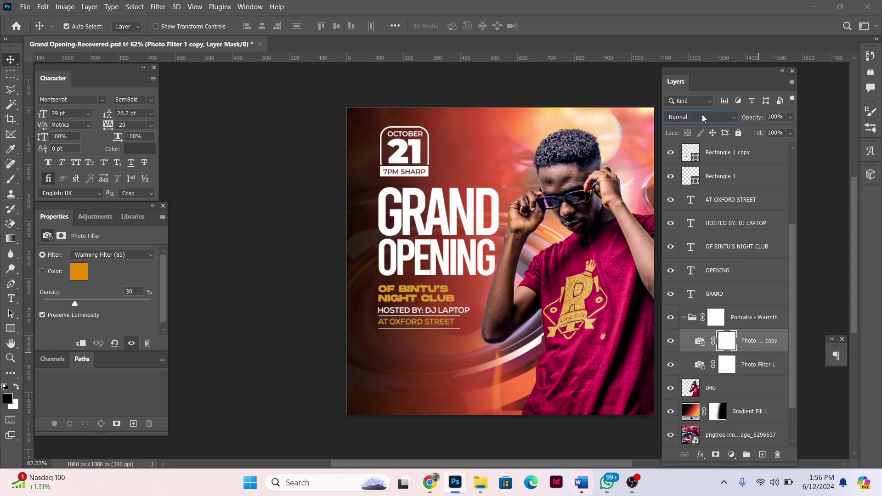
click(703, 118)
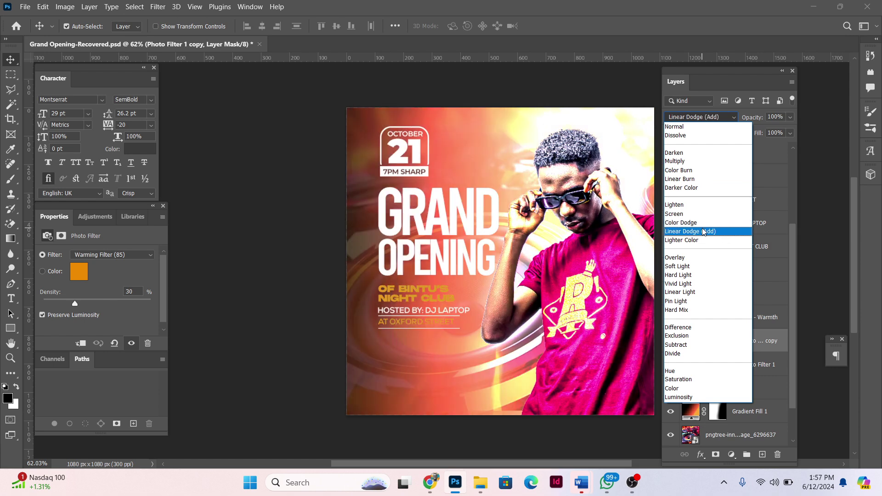
click(703, 222)
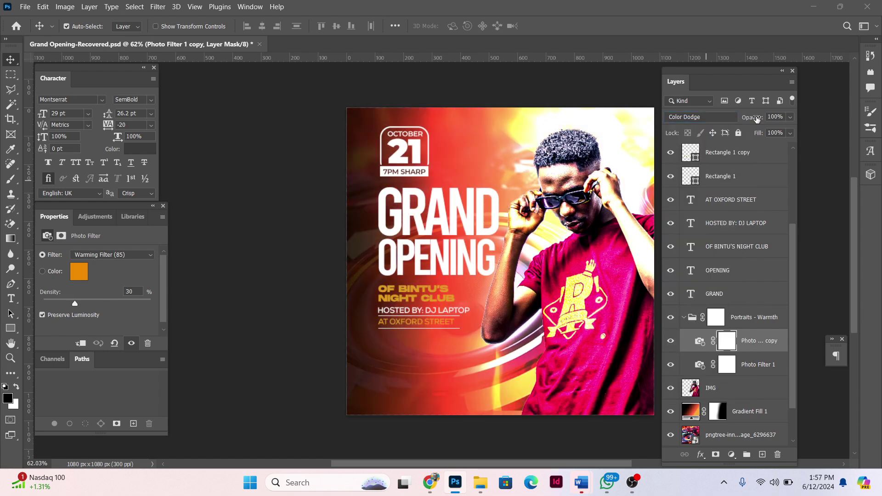
drag(757, 118, 728, 117)
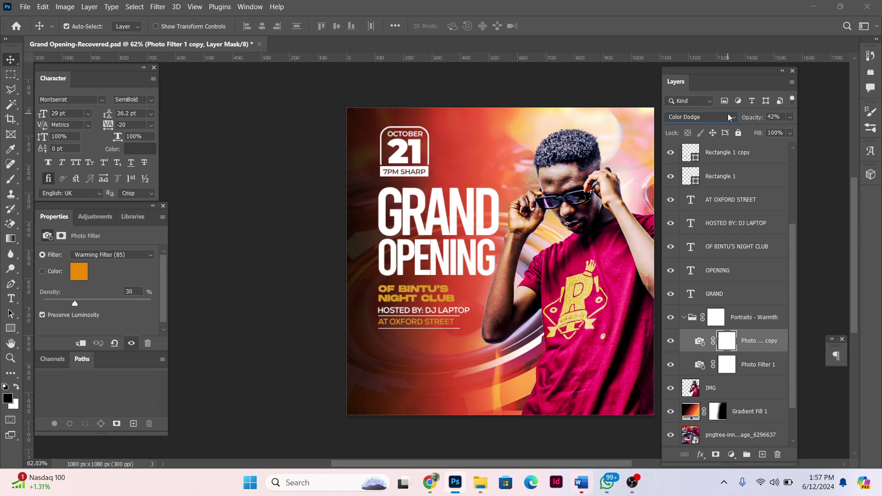
drag(752, 118, 750, 119)
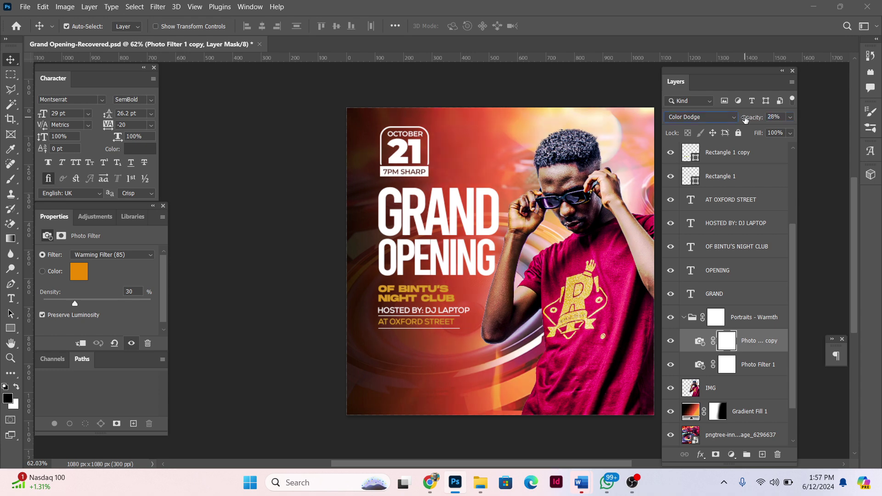
click(746, 118)
Step: Lock Gradient Fill 1, the pngtree image, the Portraits - Warmth group and Fiery Flames Background 01
click(431, 371)
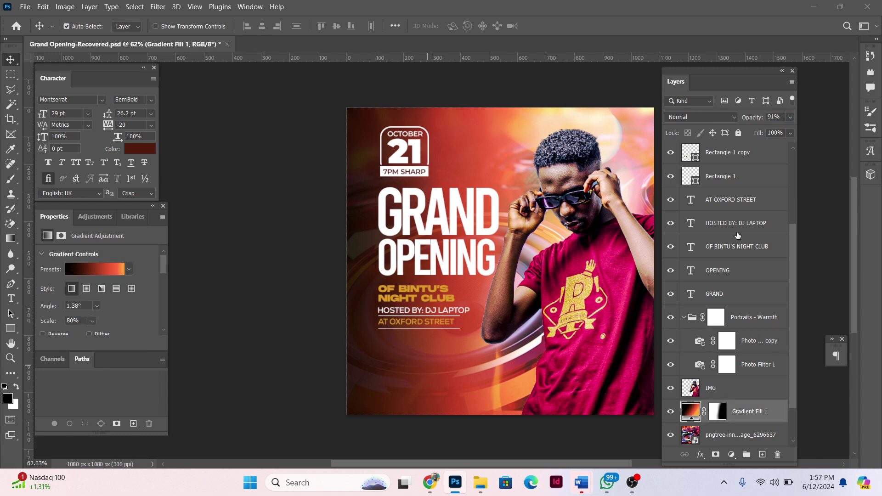
click(737, 133)
click(422, 378)
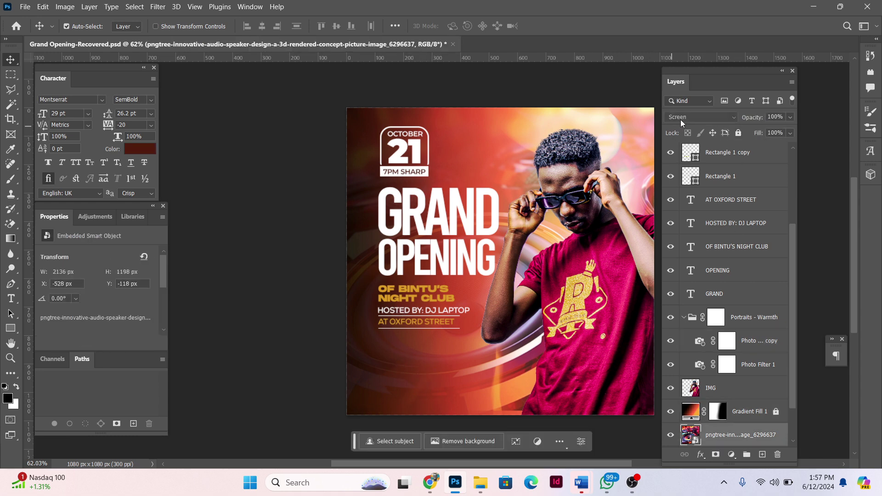
click(738, 133)
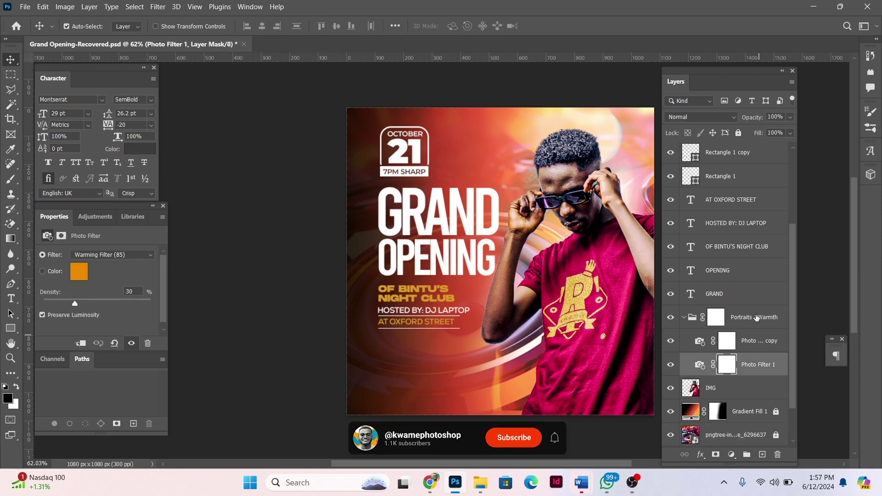
click(753, 317)
click(738, 133)
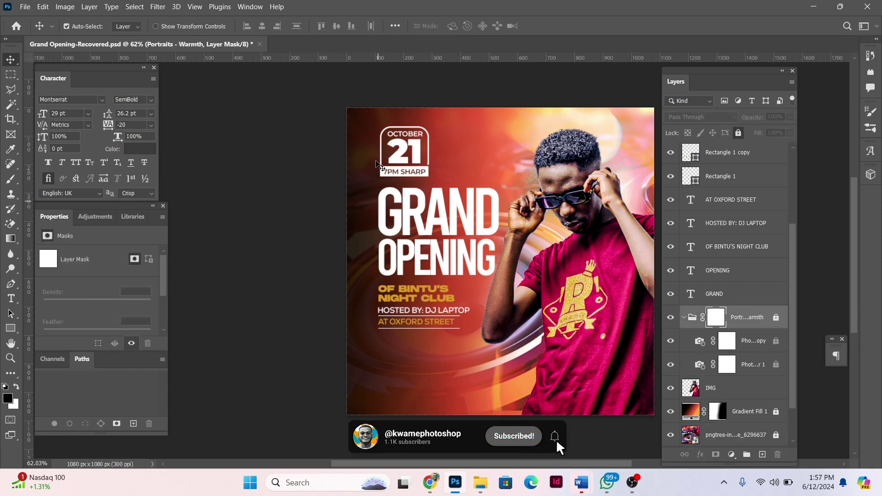
click(377, 164)
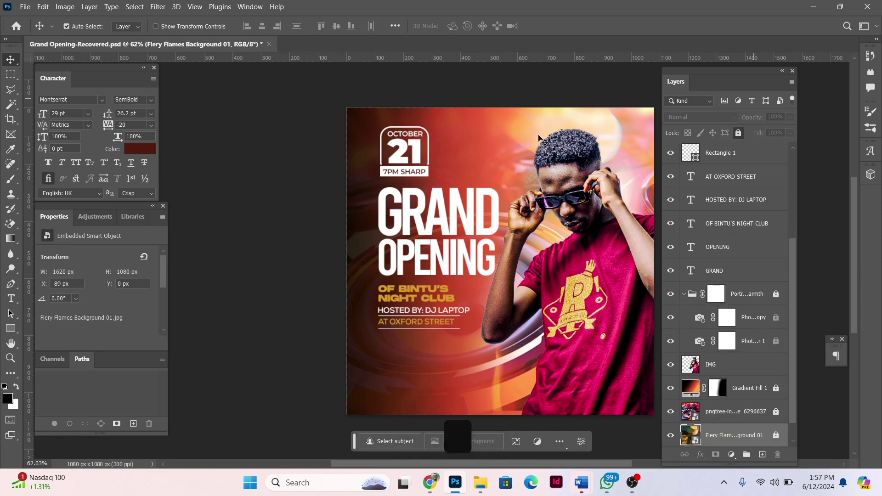
Step: Open the club name text for editing, commit it, and deselect all layers
click(430, 286)
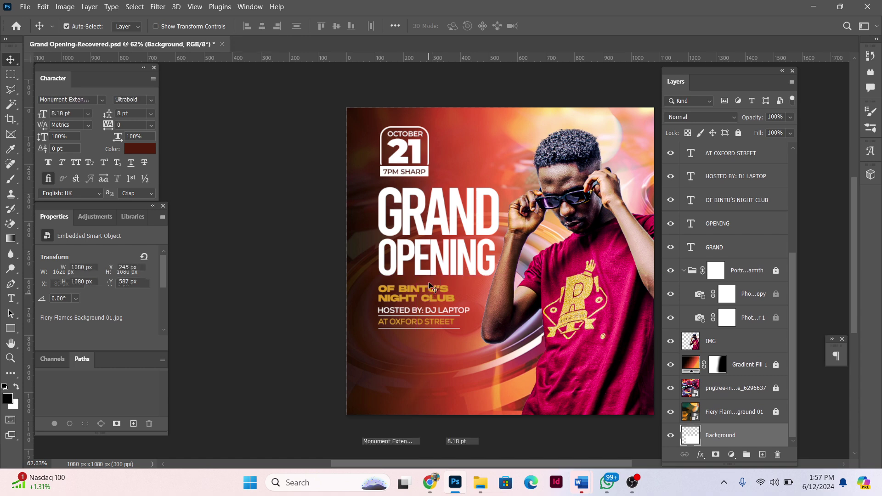
double_click(429, 285)
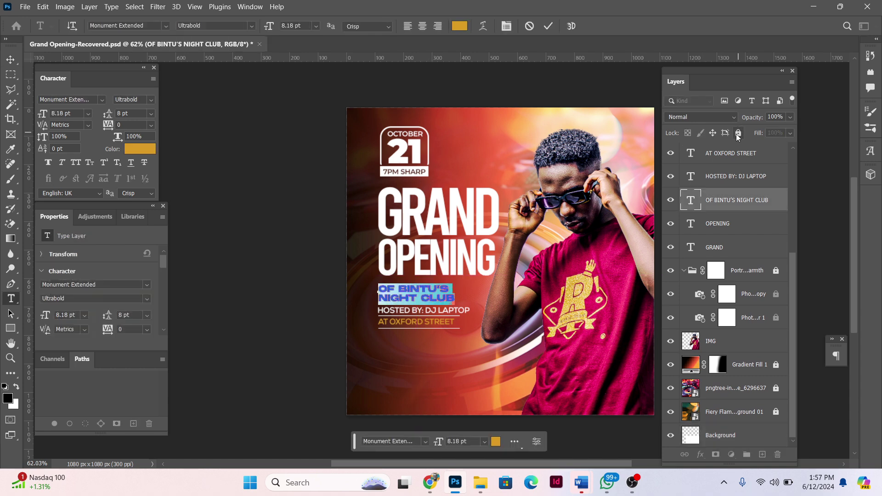
click(11, 60)
key(ctrl)
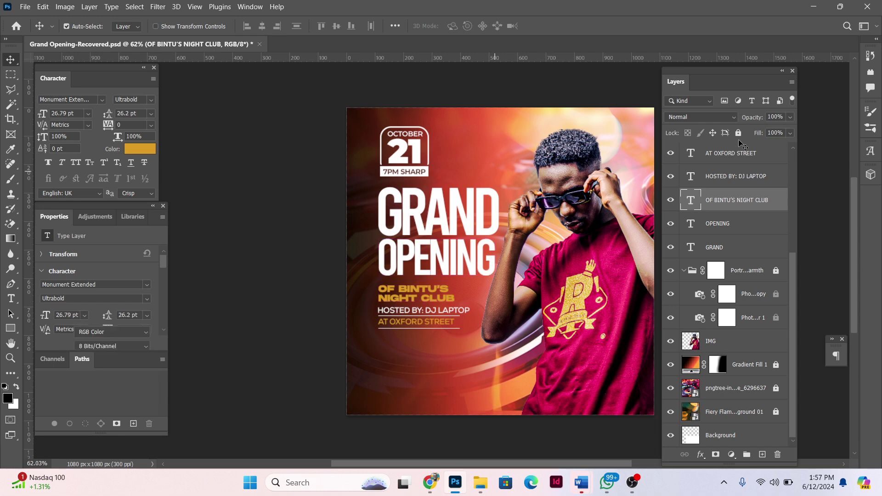
click(342, 191)
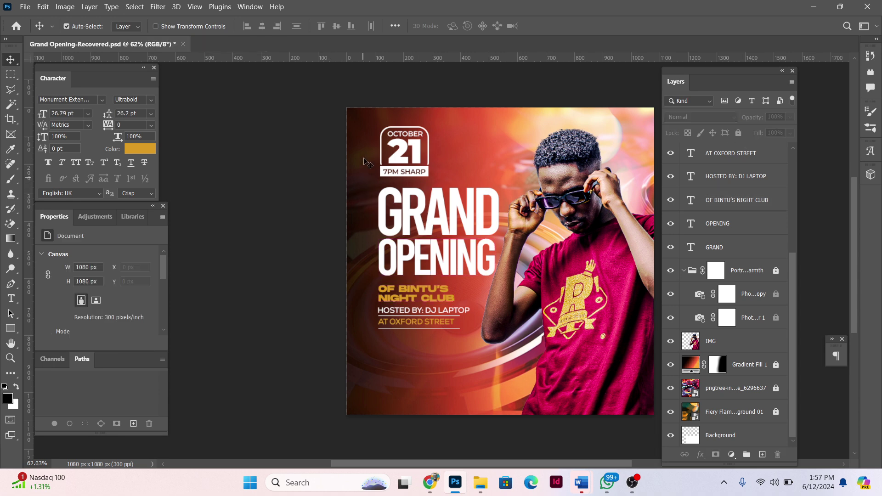
Step: Marquee-select the date badge and text layers and move them down about 48 px
drag(362, 140, 435, 341)
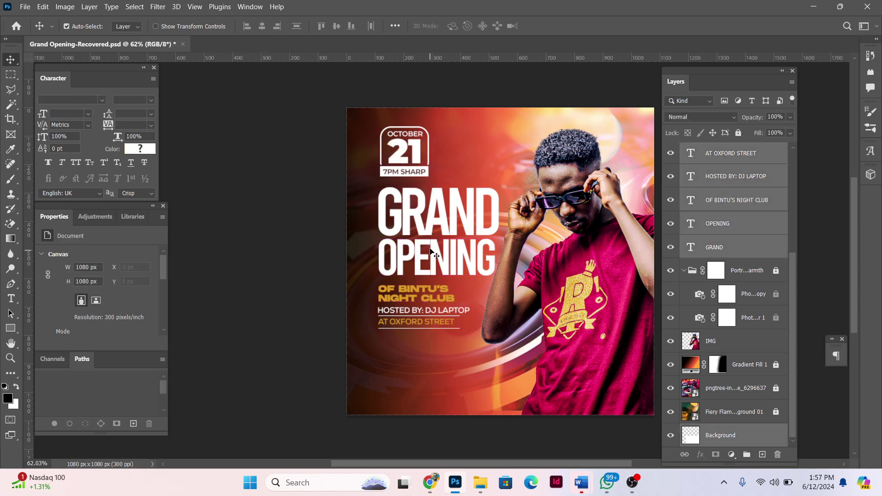
drag(430, 248, 431, 271)
key(ctrl+z)
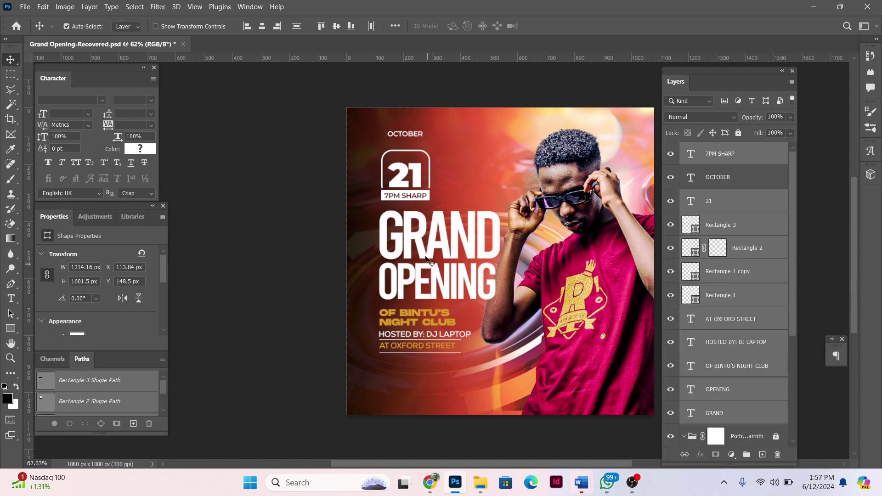
mouse_move(372, 126)
mouse_down()
mouse_move(430, 313)
mouse_move(459, 317)
mouse_up()
drag(442, 214, 444, 239)
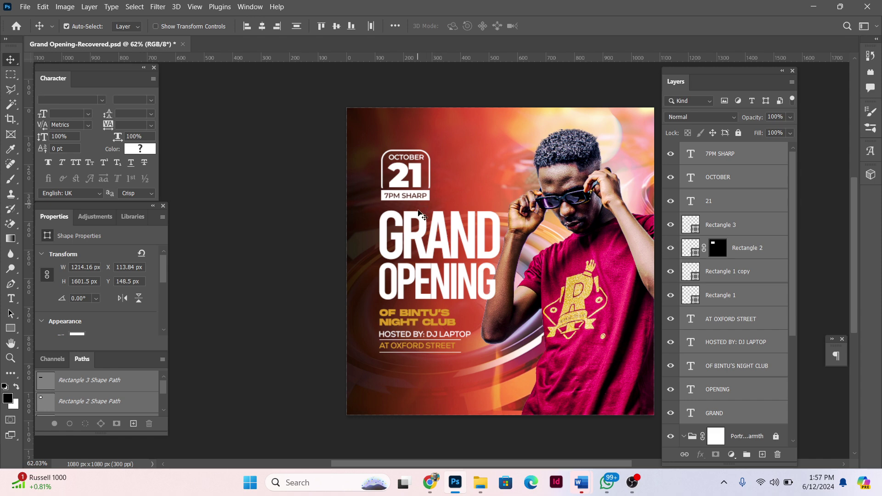
Step: Commit the pending transform on the text group and delete the Background layer
scroll(427, 285, down, 2)
scroll(423, 322, up, 1)
scroll(422, 346, up, 1)
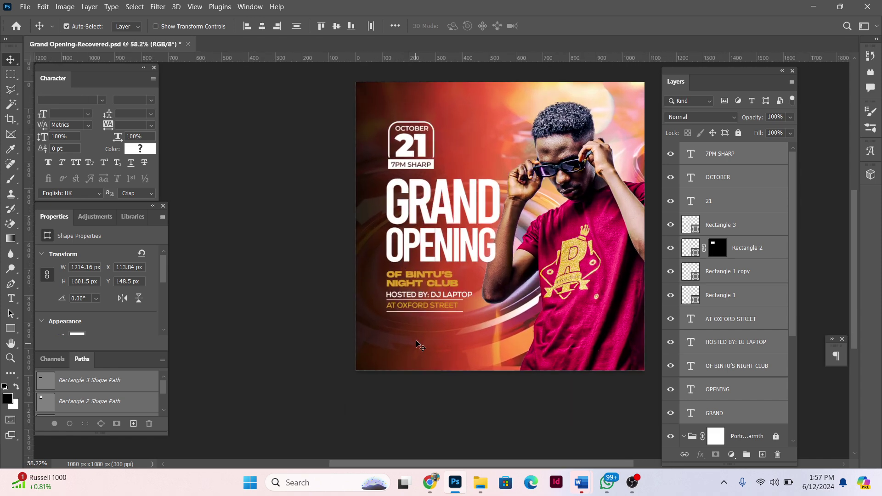
click(419, 342)
drag(416, 356, 431, 214)
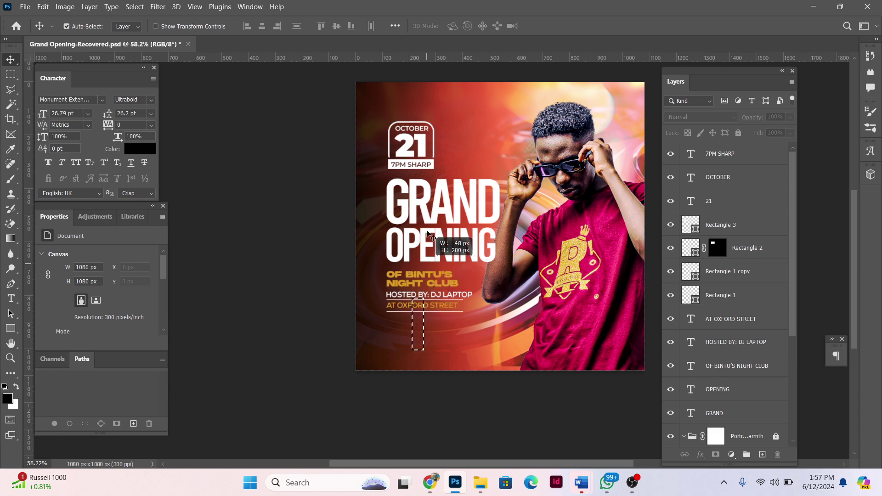
key(ctrl+t)
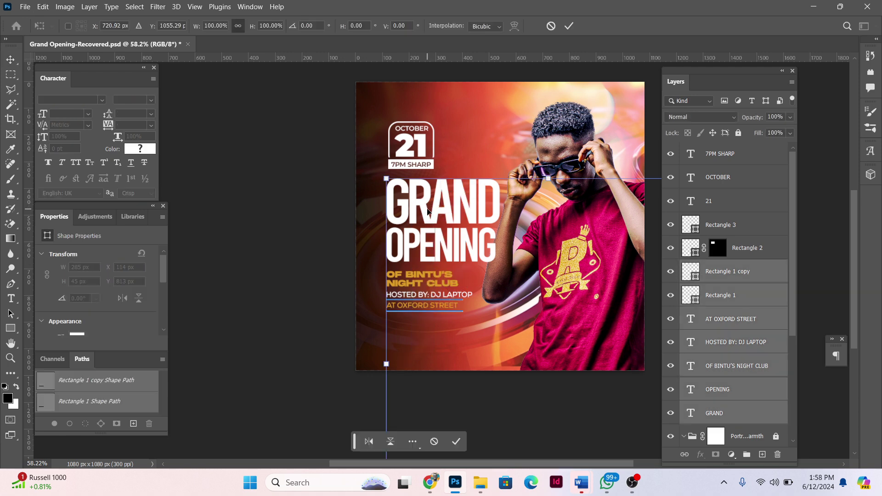
scroll(589, 265, down, 2)
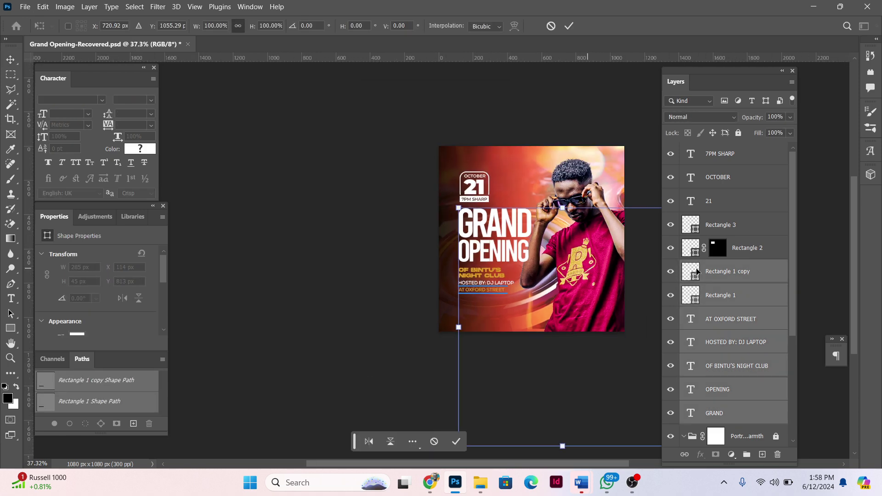
scroll(697, 272, down, 3)
scroll(742, 281, down, 4)
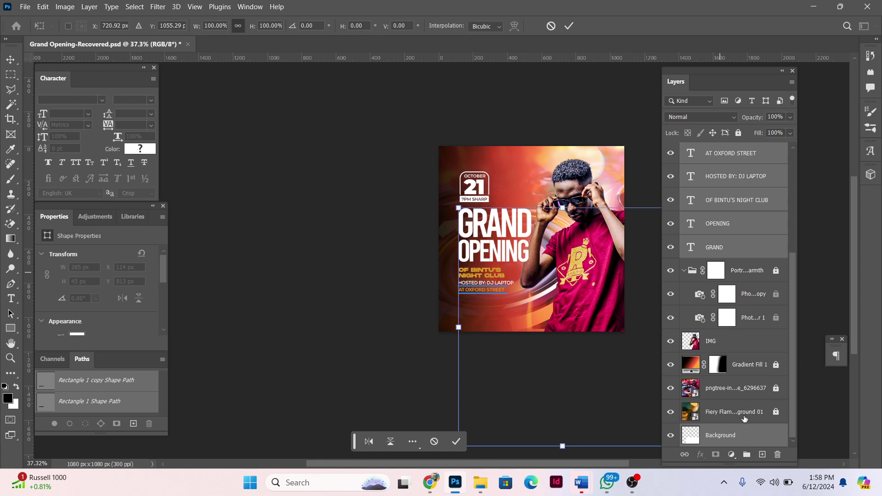
key(Return)
click(737, 439)
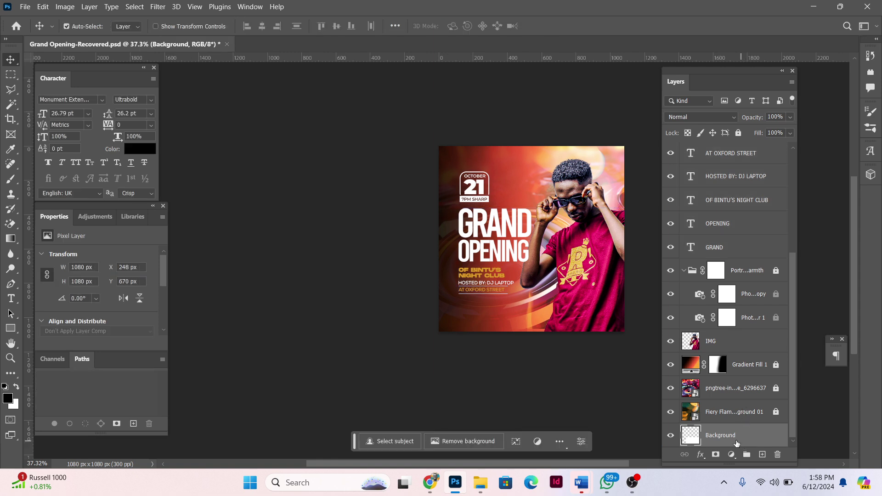
key(Delete)
Step: Skew the headline and club text block so it rises about 6.5° toward the right
drag(478, 311, 481, 214)
key(ctrl+t)
scroll(530, 258, up, 2)
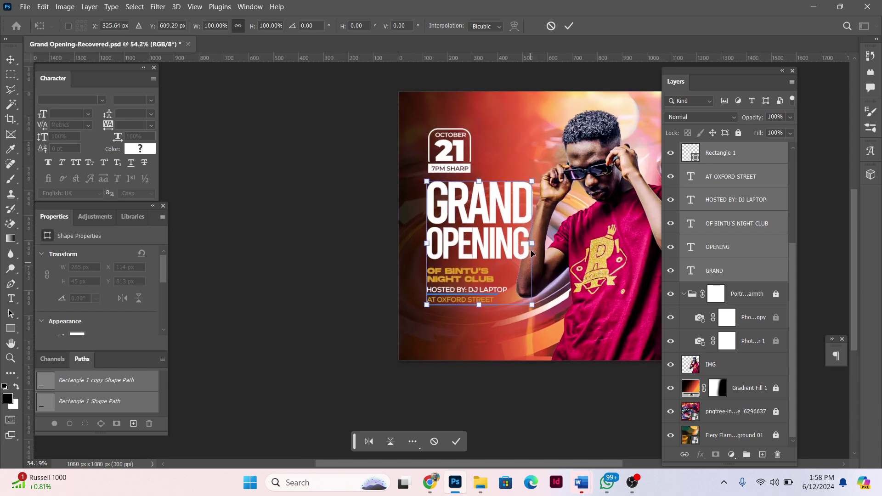
scroll(530, 250, up, 2)
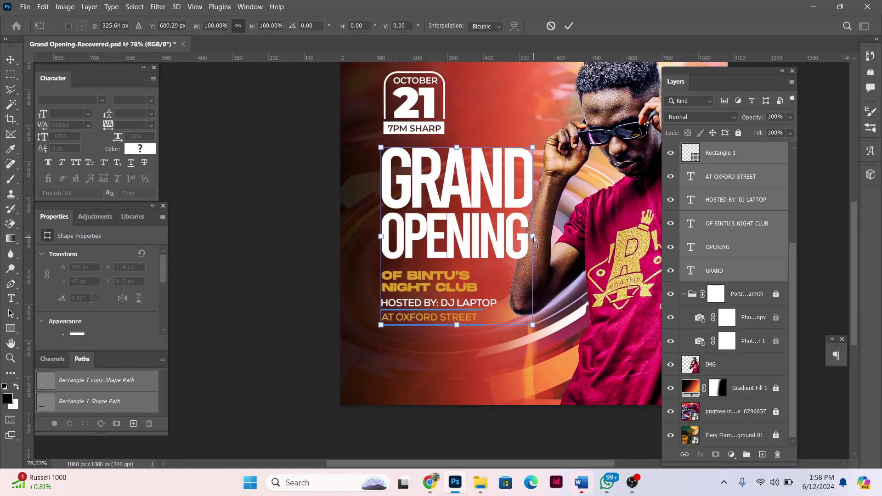
drag(533, 237, 534, 223)
key(Return)
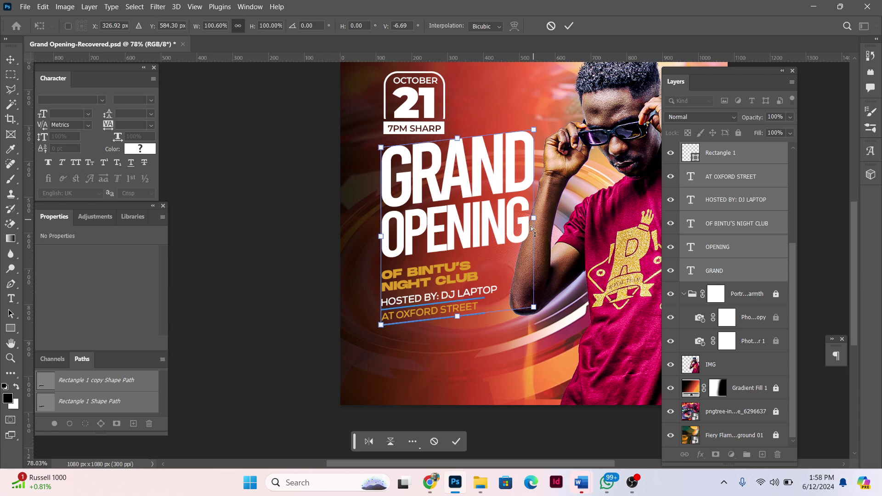
scroll(440, 229, down, 3)
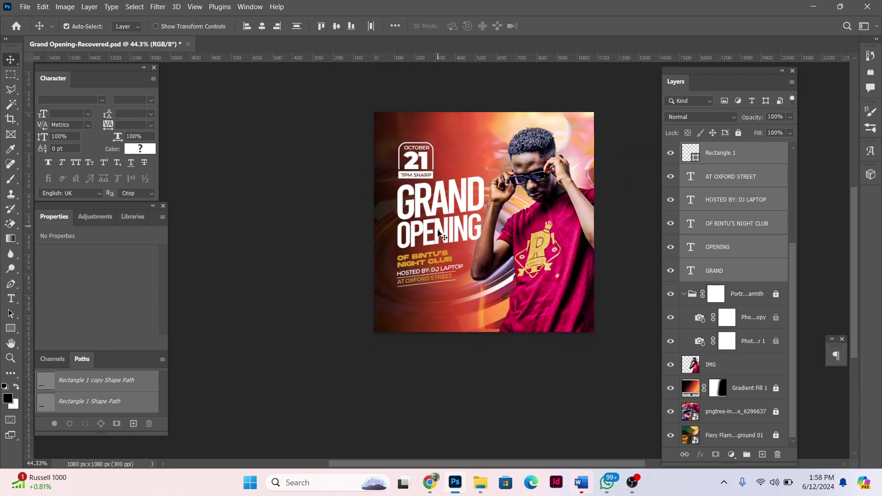
Step: Give the GRAND layer a Multiply drop shadow: 35% opacity, distance 13, size 29
scroll(437, 241, up, 2)
scroll(451, 238, up, 2)
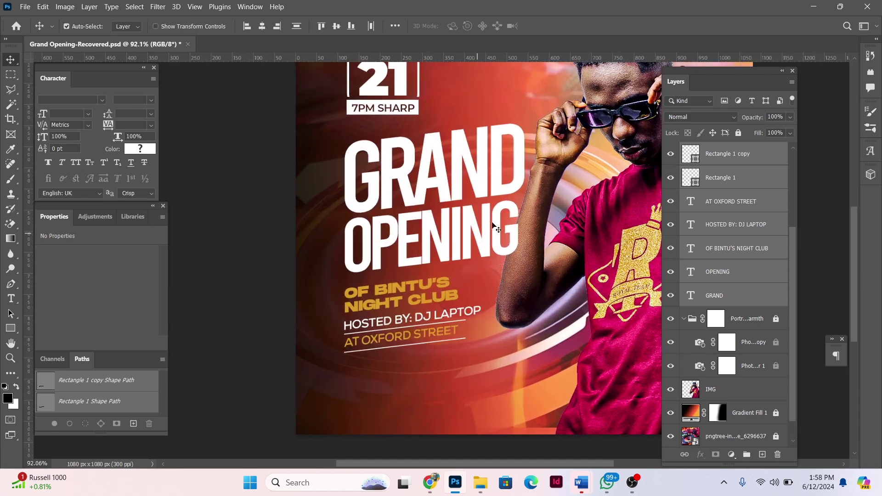
click(256, 230)
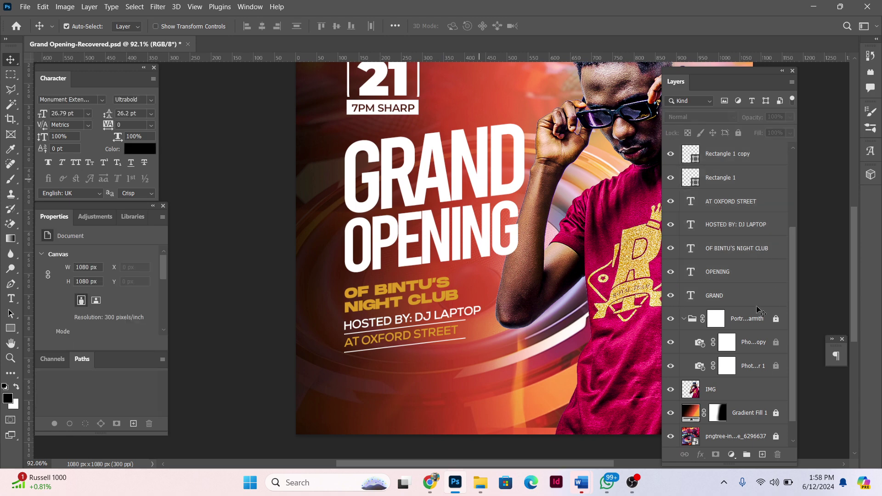
click(763, 287)
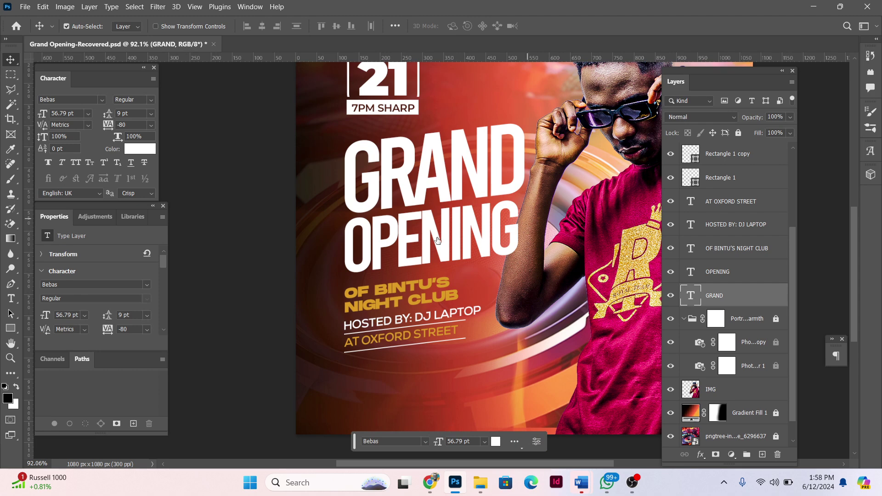
click(467, 328)
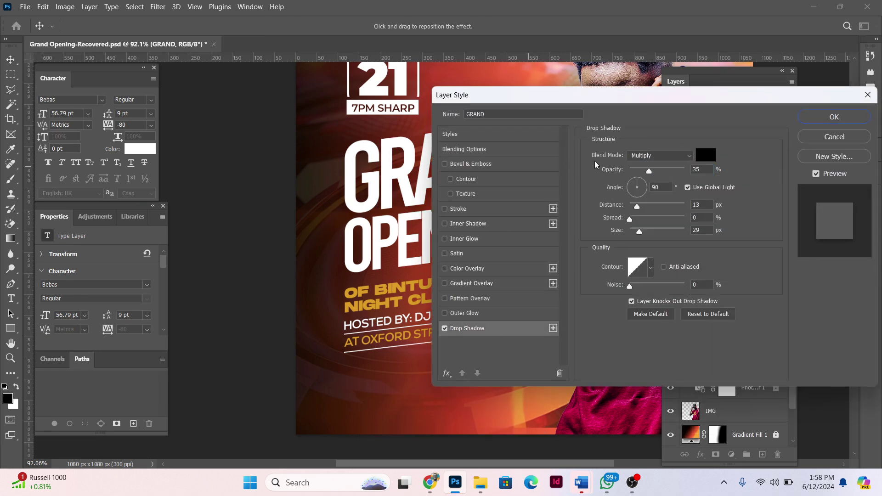
drag(597, 95, 740, 85)
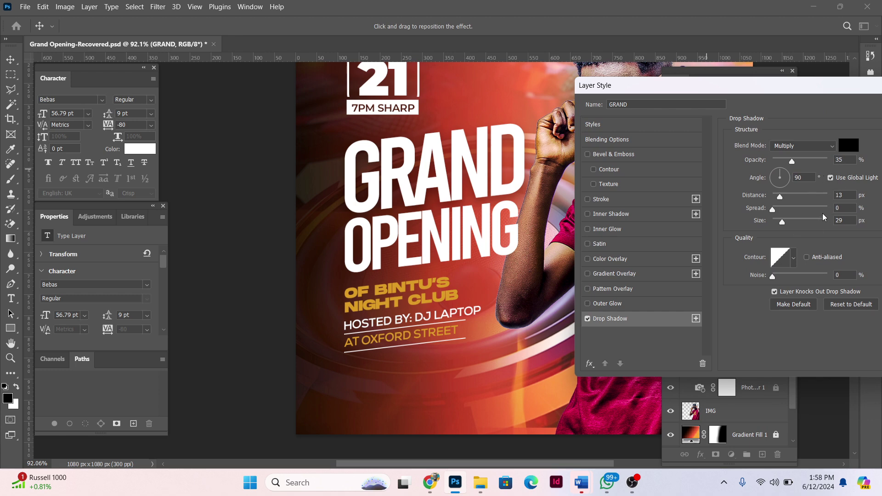
key(Return)
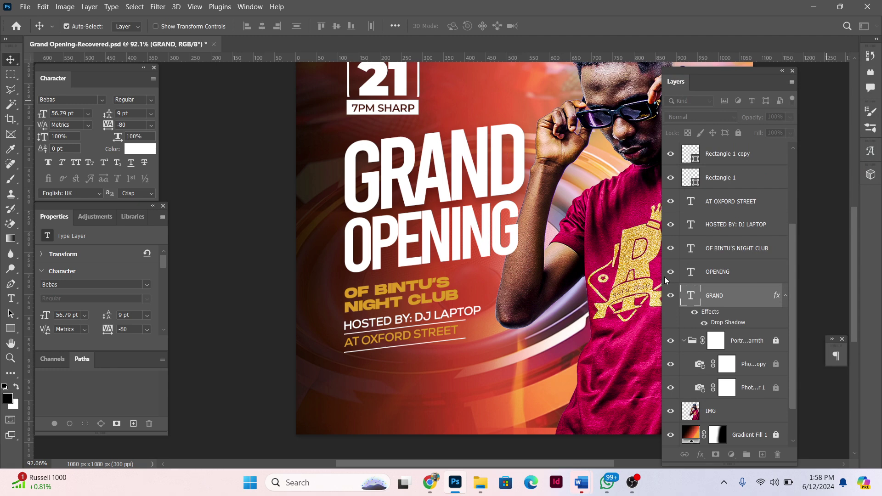
Step: Apply the matching drop shadow (Multiply, 35%, distance 13, size 29) to the OPENING layer
click(757, 272)
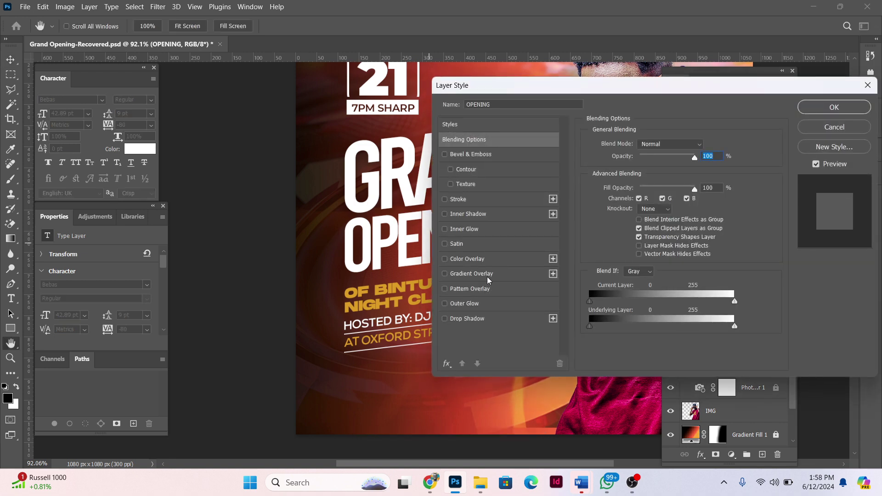
click(467, 318)
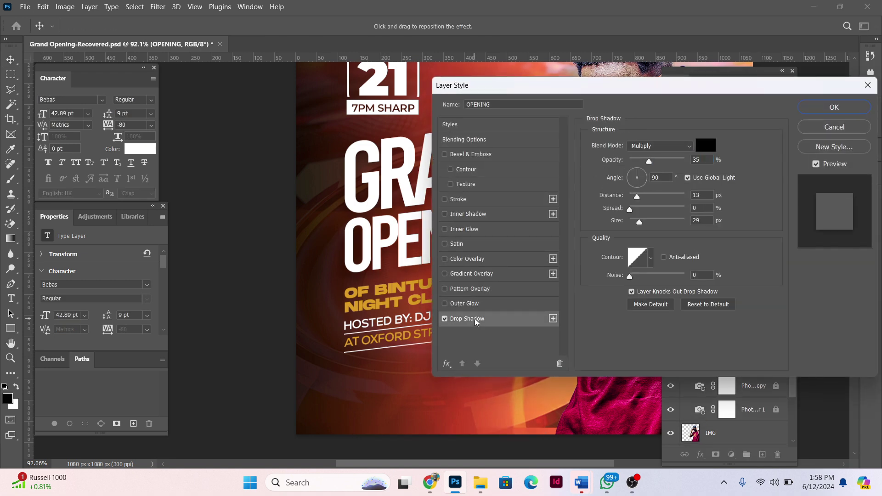
click(833, 107)
scroll(573, 216, down, 1)
Step: Marquee-select the club name, host and street lines and nudge them down two arrow presses
scroll(573, 217, down, 1)
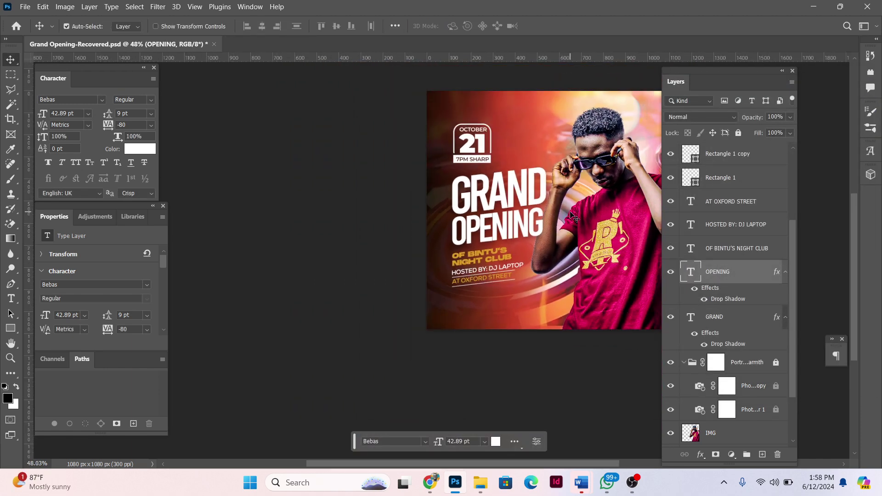
scroll(555, 226, down, 1)
scroll(572, 220, up, 1)
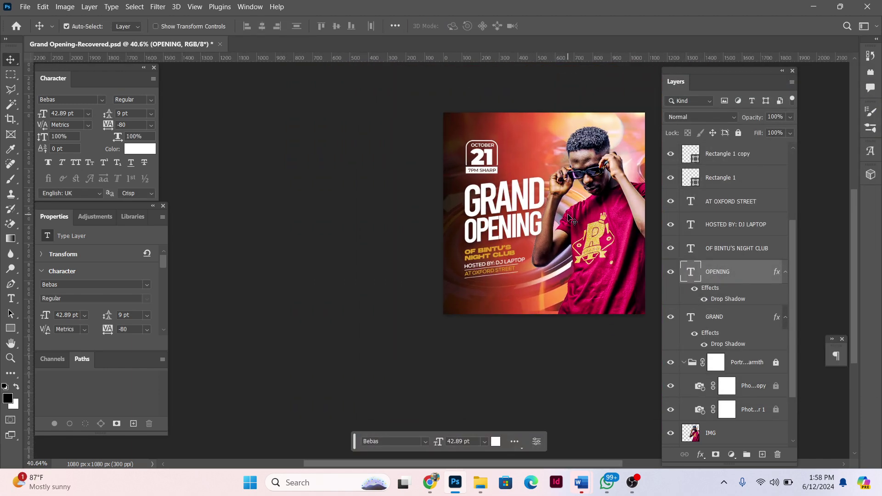
scroll(598, 197, up, 1)
scroll(613, 170, up, 1)
scroll(570, 169, right, 1)
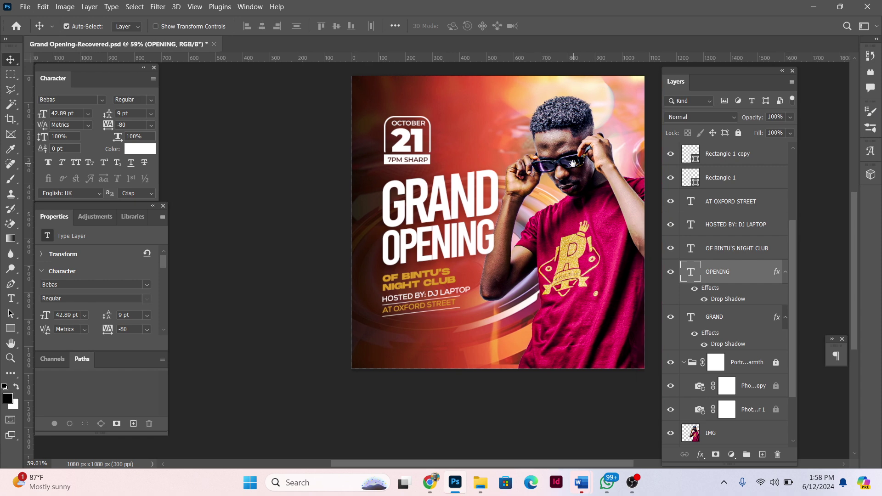
scroll(528, 176, down, 1)
scroll(528, 176, down, 1)
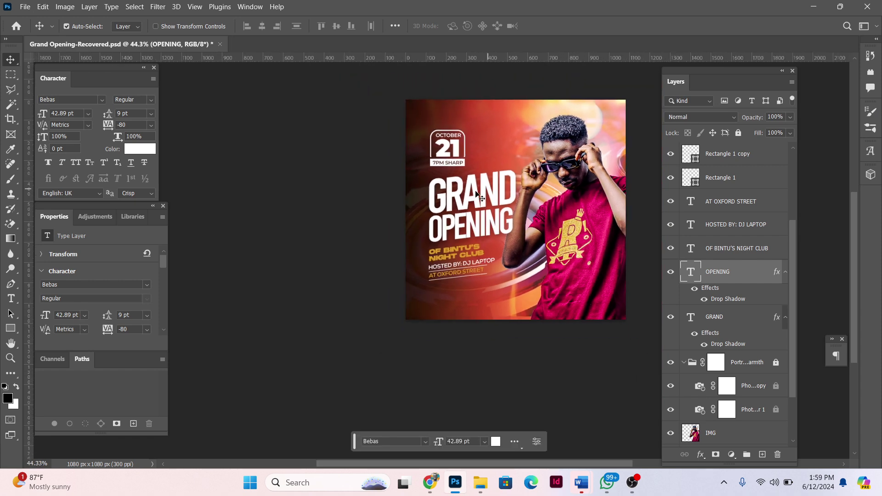
scroll(597, 183, up, 2)
scroll(567, 183, right, 2)
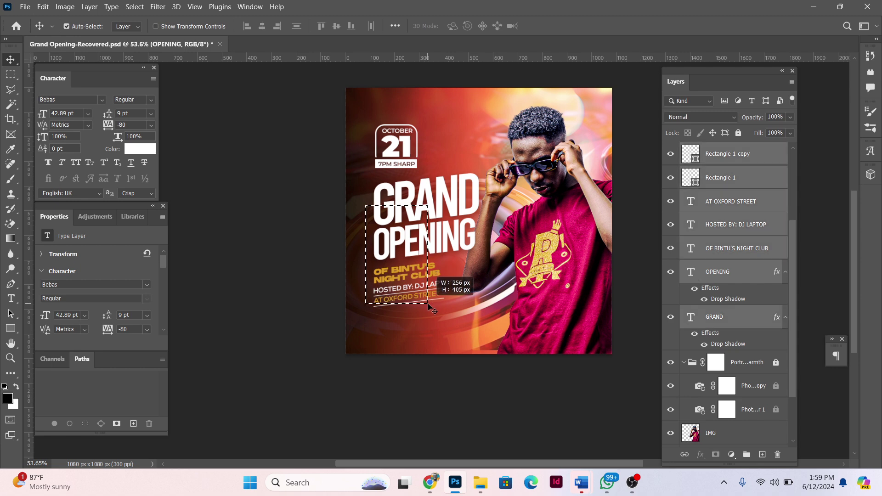
drag(393, 261, 432, 308)
key(Down)
key(Down)
key(Down)
key(Down)
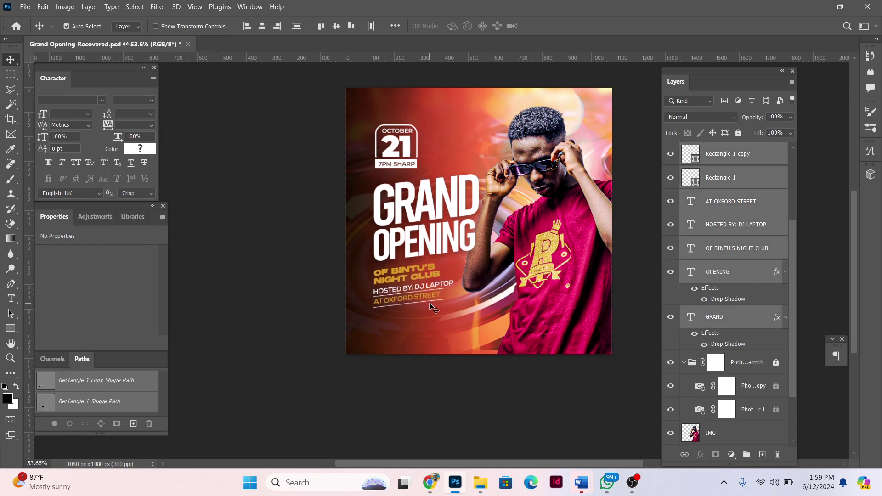
key(Down)
key(Down)
key(Down)
key(Down)
scroll(409, 155, up, 1)
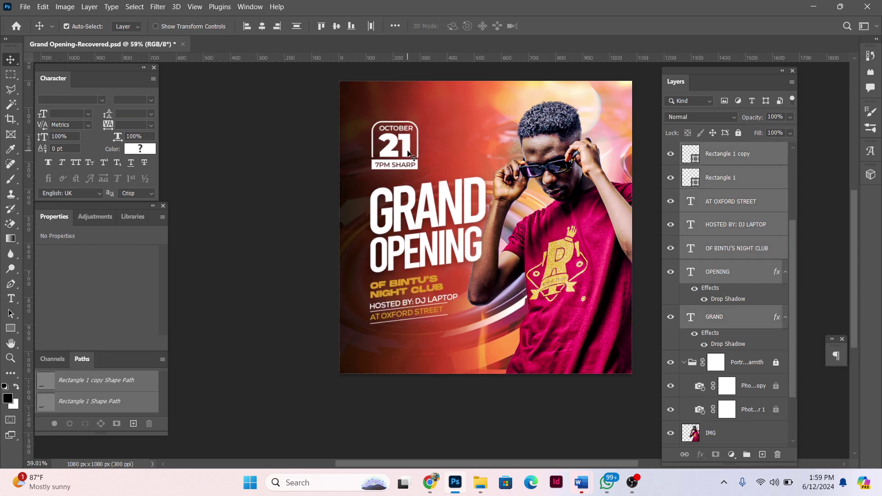
Step: Select the date badge rectangle and scale it down to about 82%
drag(373, 113, 388, 168)
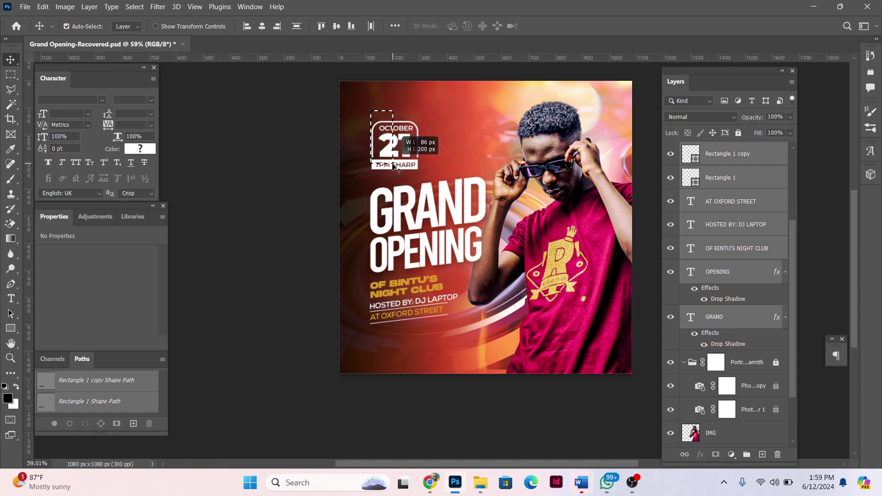
click(388, 168)
key(ctrl+t)
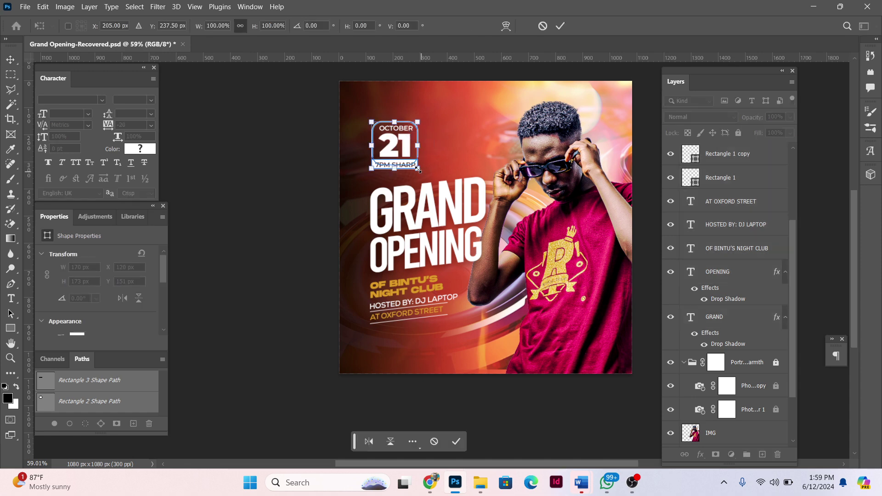
mouse_move(418, 169)
mouse_down()
mouse_move(408, 160)
mouse_move(397, 166)
mouse_move(411, 162)
mouse_up()
key(Return)
key(ctrl+t)
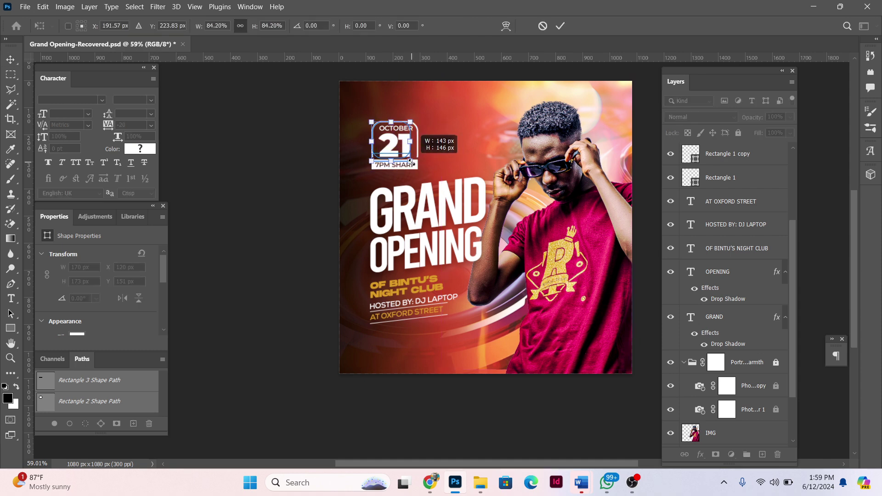
key(Return)
Step: Scale the badge frame and bar shapes down to about 86%, dismissing a transform error
scroll(345, 160, up, 3)
scroll(344, 161, up, 1)
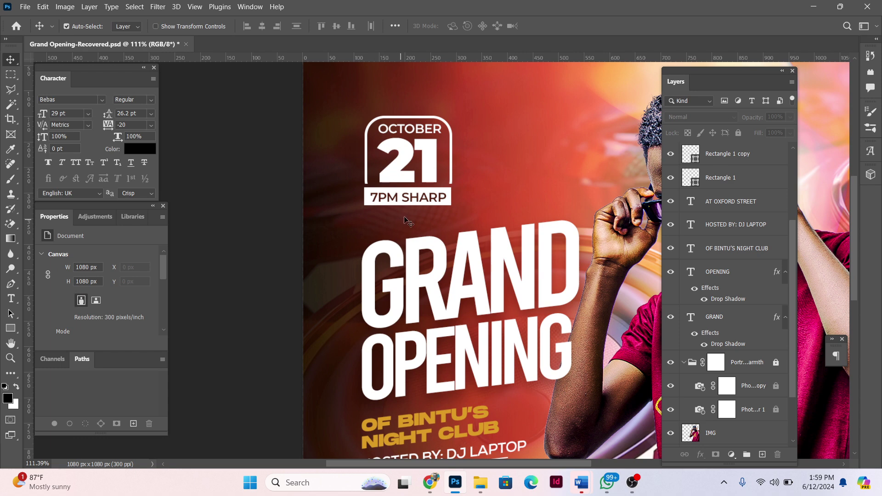
drag(413, 180, 423, 109)
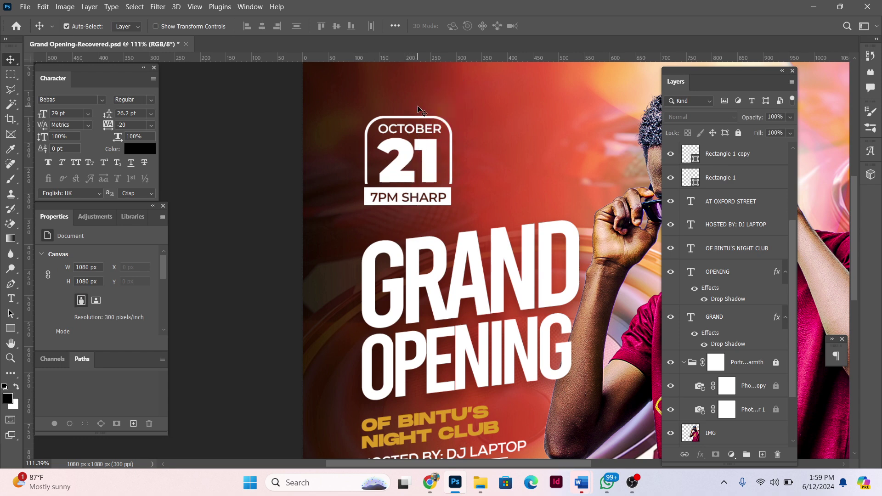
click(448, 197)
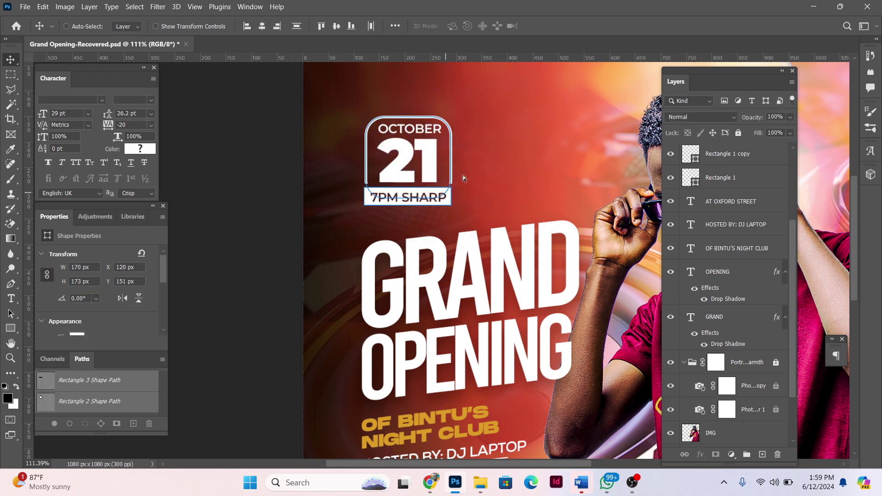
key(ctrl+t)
drag(451, 117, 438, 125)
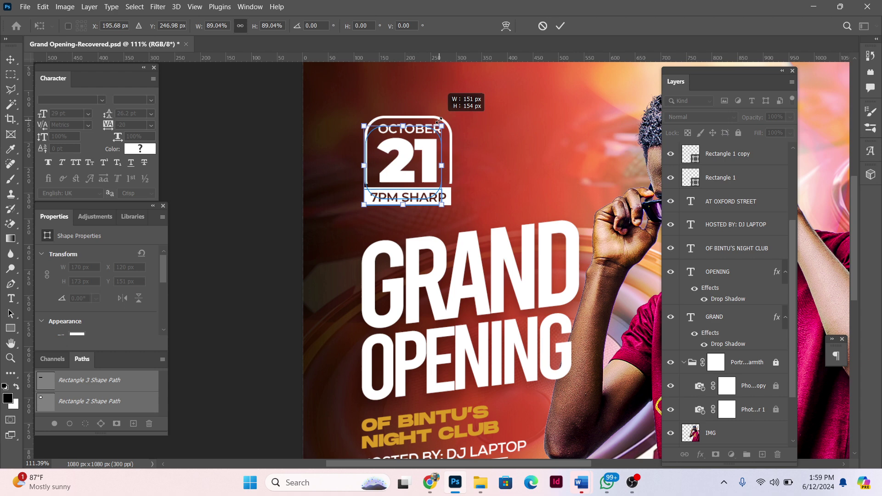
key(Return)
click(399, 199)
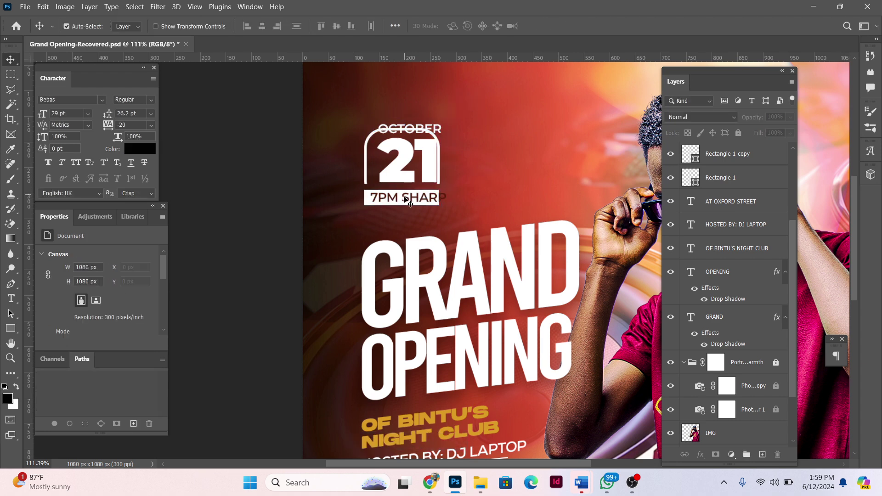
Step: Scale down the 7PM SHARP text and shrink the 21 numeral to about 81%
key(ctrl+t)
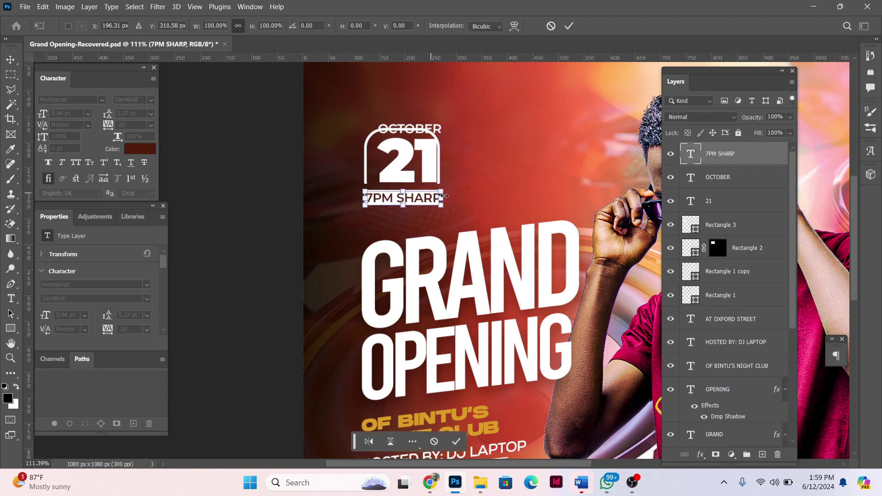
drag(442, 198, 434, 198)
key(Return)
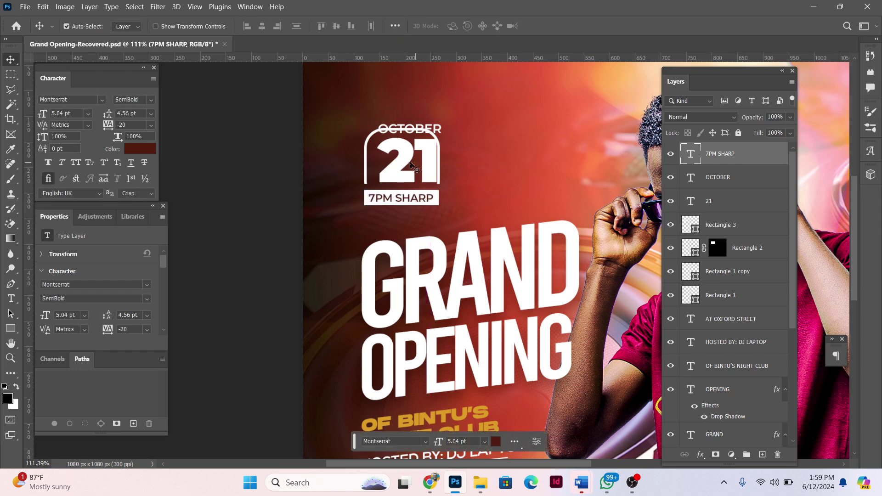
click(408, 166)
key(ctrl+t)
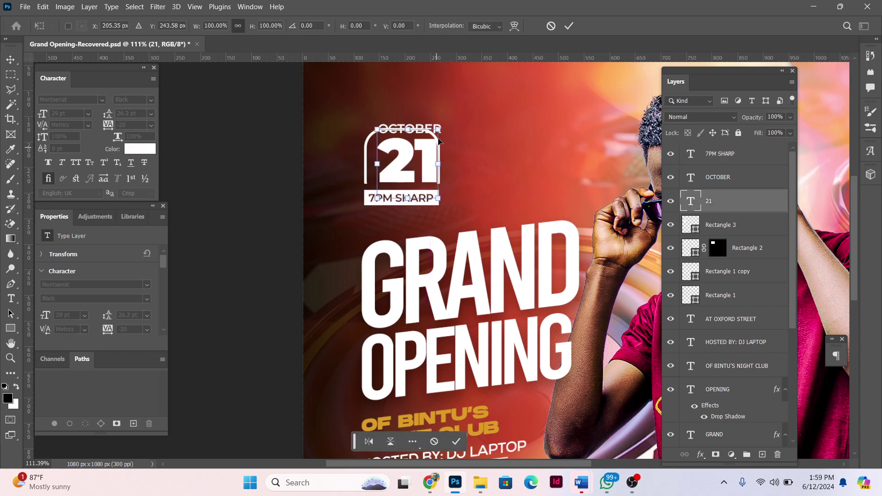
drag(438, 129, 425, 143)
key(Return)
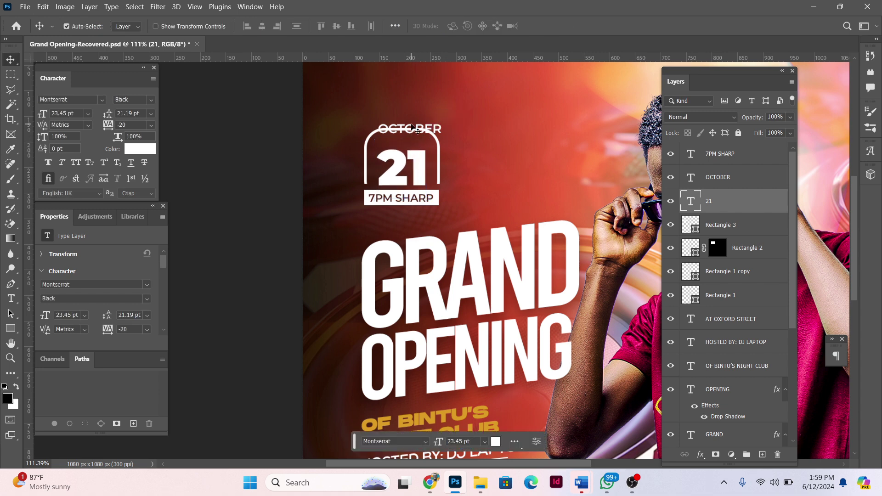
Step: Move OCTOBER down into the badge's arch and shrink it to about 80%
click(429, 127)
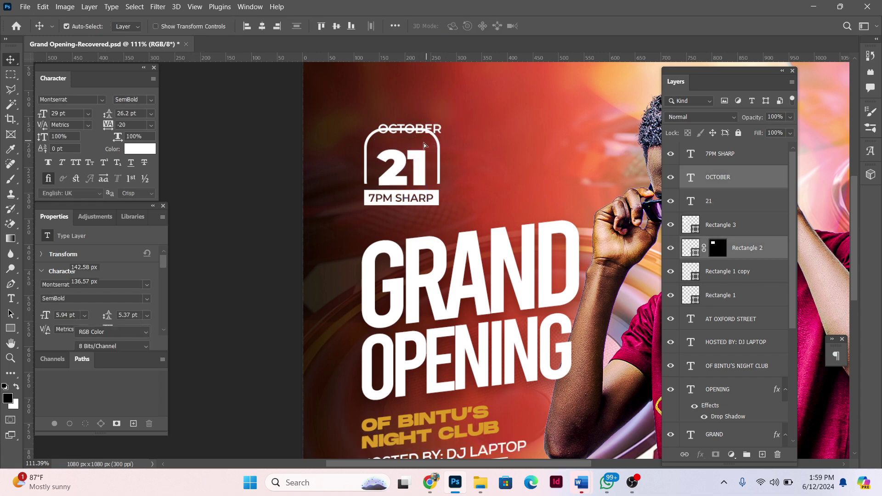
drag(423, 142, 426, 145)
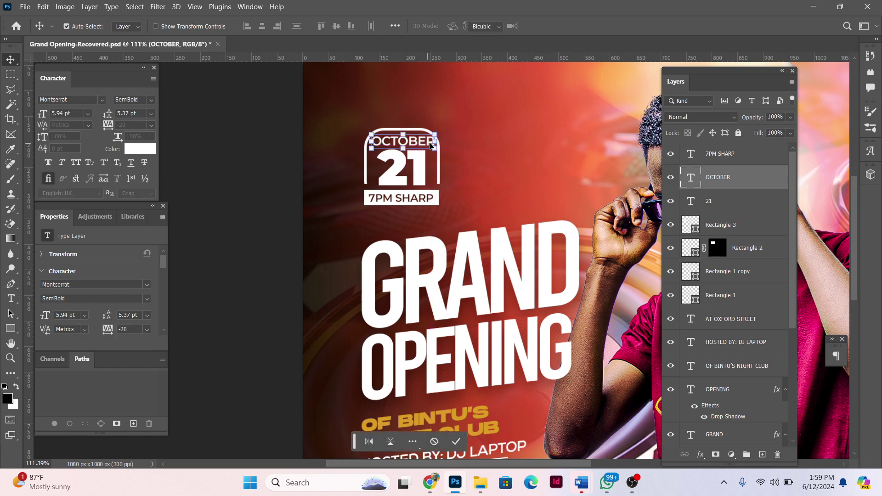
key(ctrl+t)
drag(433, 137, 428, 136)
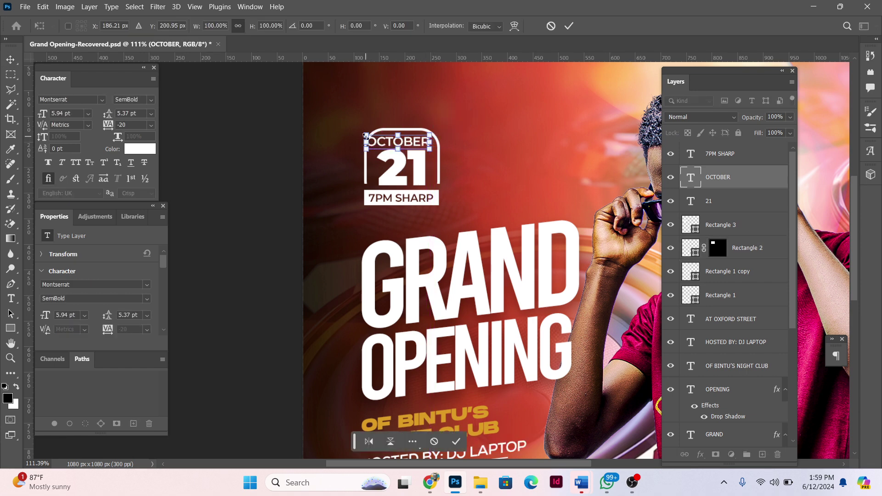
drag(371, 143, 382, 142)
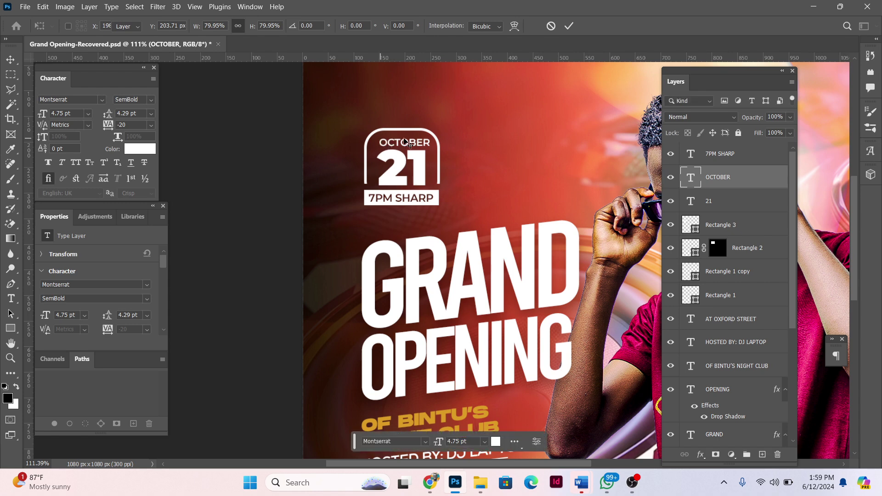
key(Return)
scroll(513, 186, down, 3)
scroll(513, 186, down, 3)
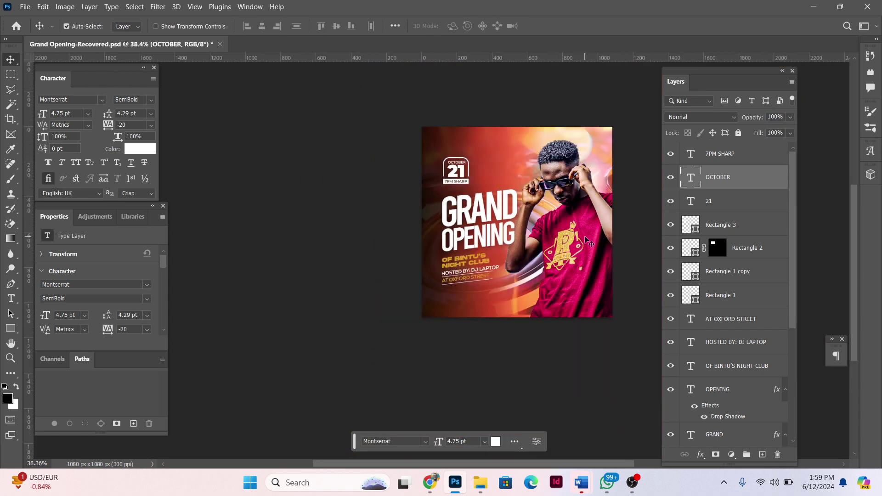
scroll(356, 147, up, 3)
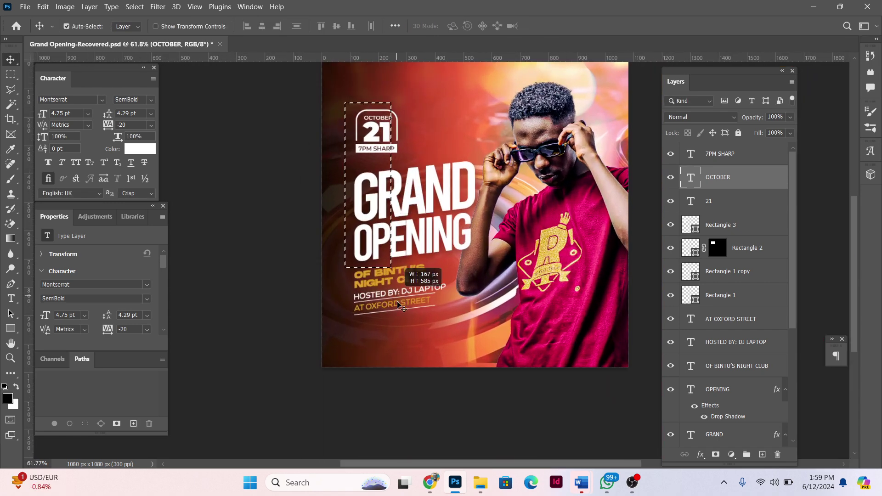
drag(356, 147, 407, 318)
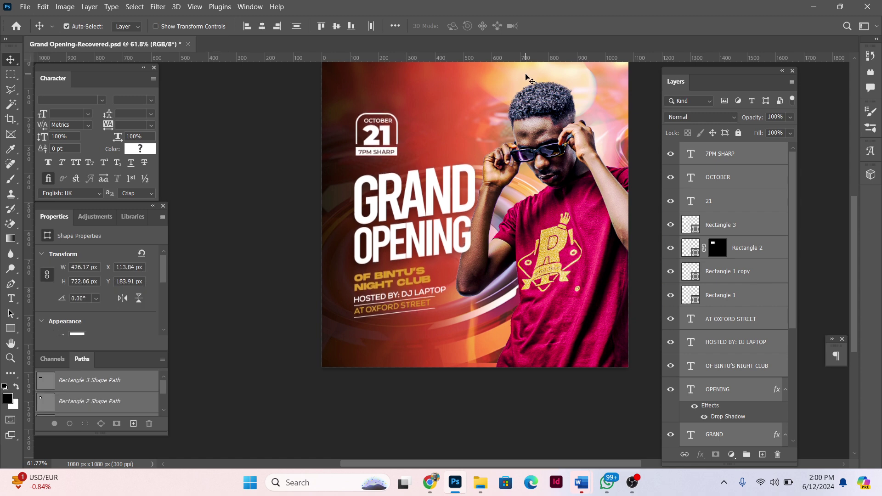
scroll(526, 79, up, 2)
scroll(498, 76, down, 1)
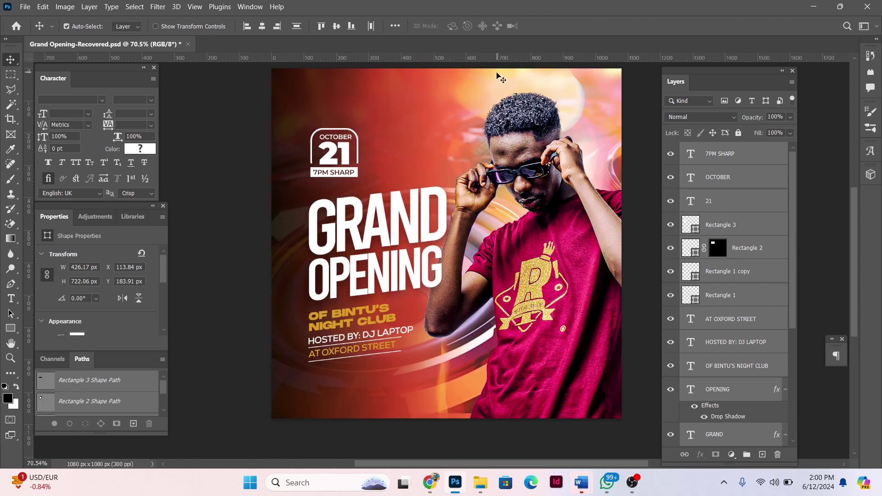
scroll(507, 81, down, 1)
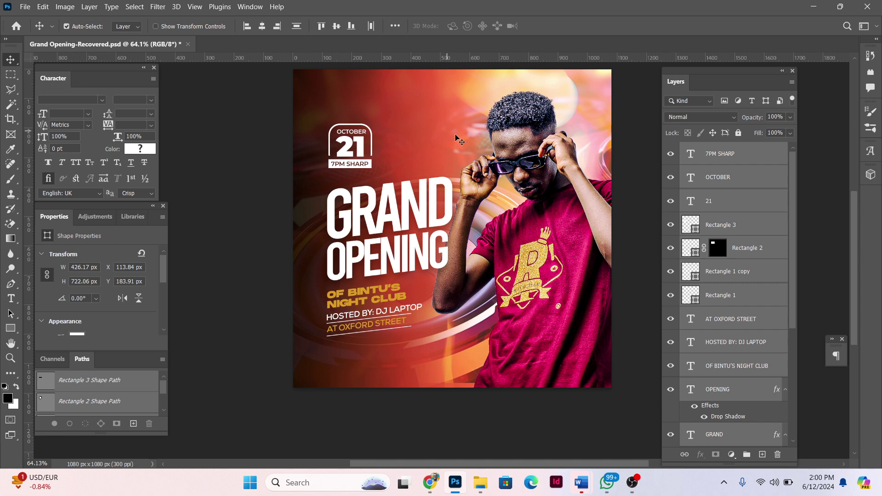
scroll(496, 164, up, 1)
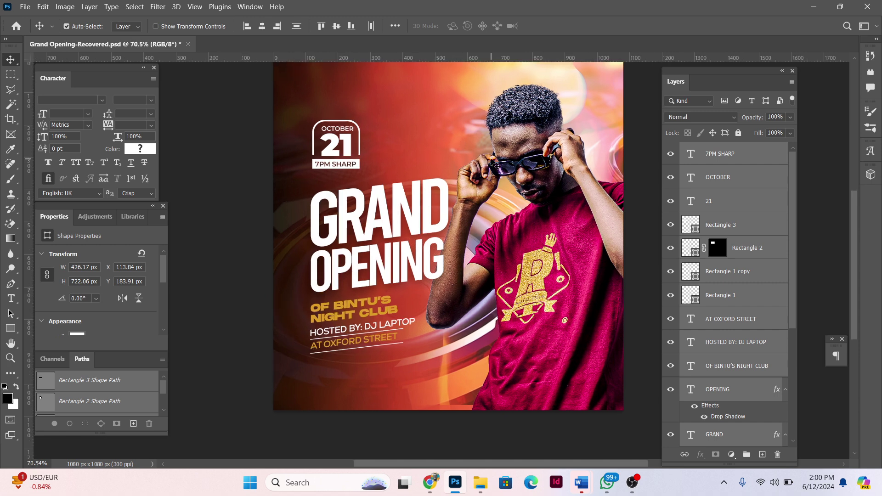